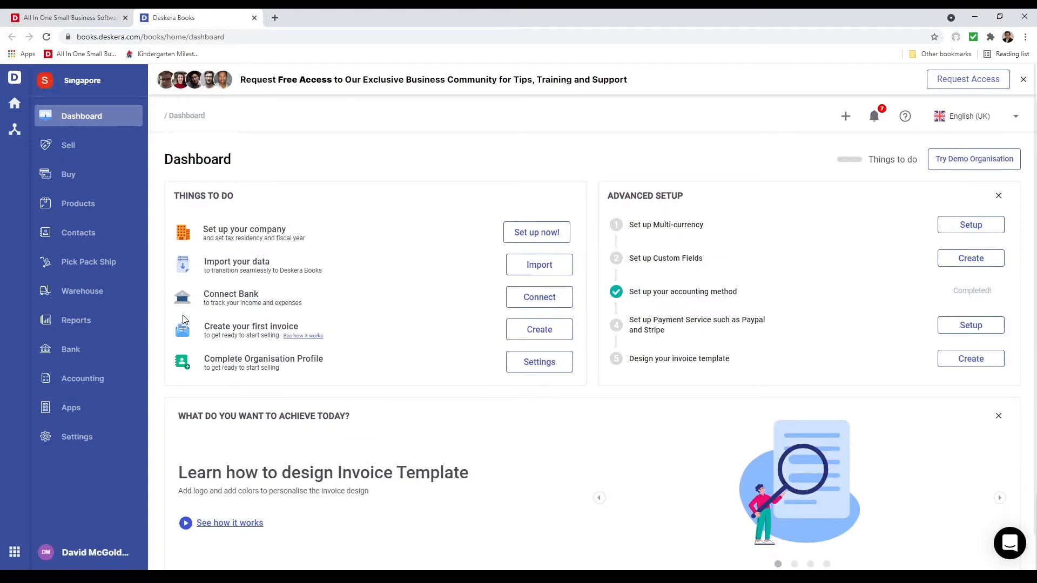
# Start the company setup for the new organisation, keeping Singapore as the country and choosing Singapore Dollar (SGD) as the currency
pyautogui.click(529, 231)
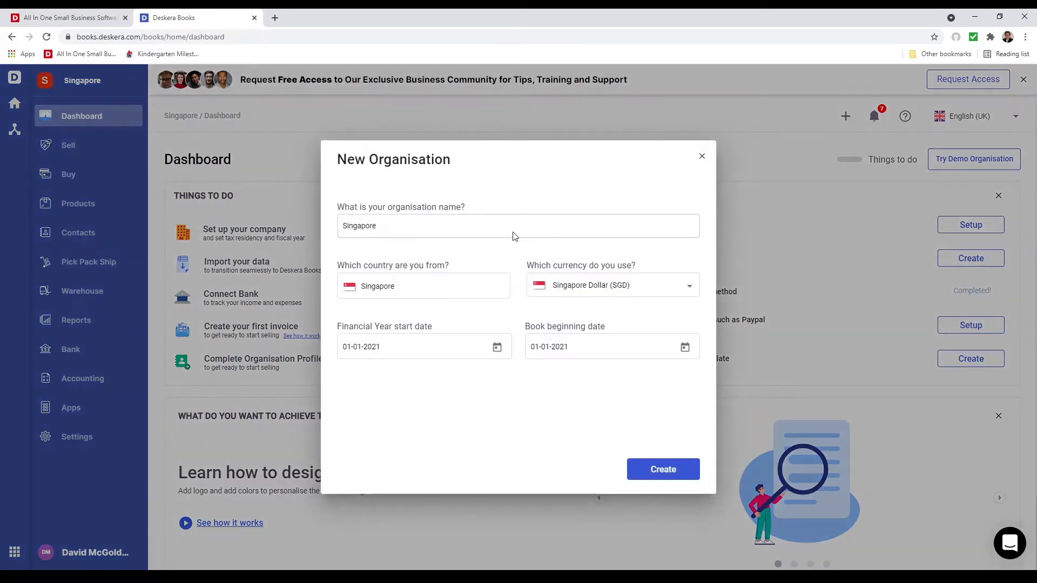
pyautogui.click(514, 236)
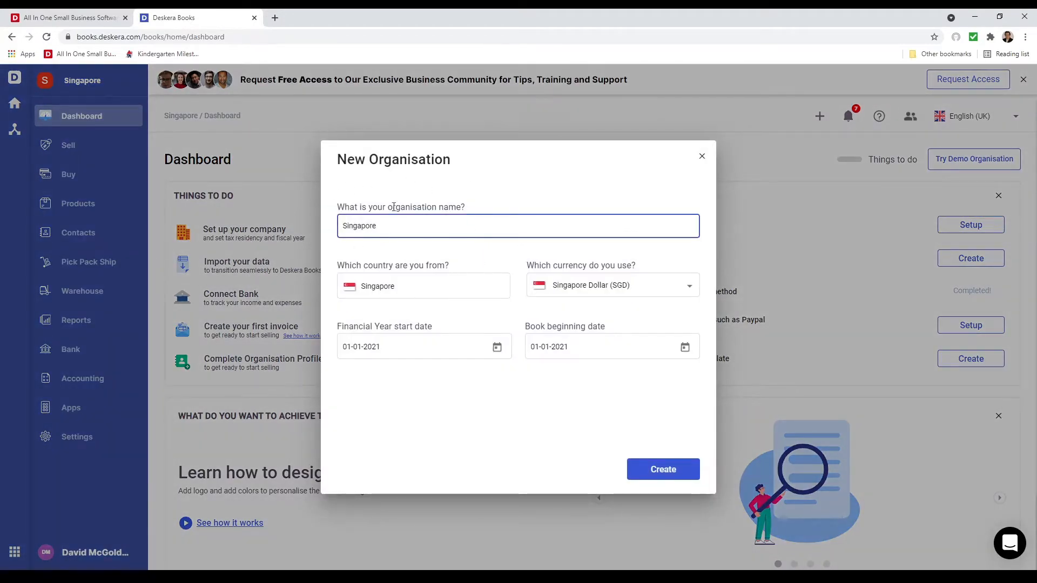
pyautogui.click(464, 292)
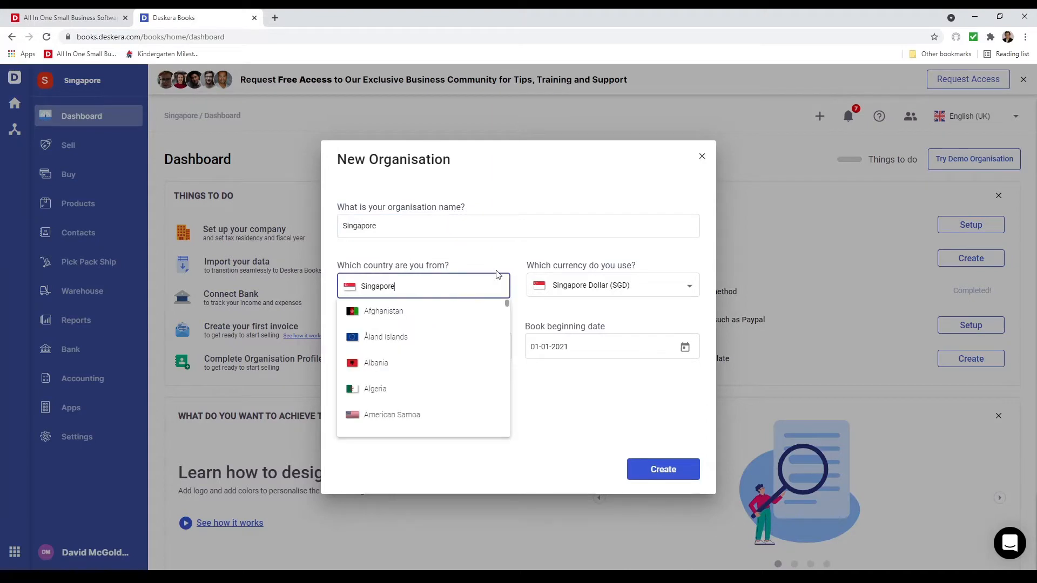
pyautogui.click(480, 265)
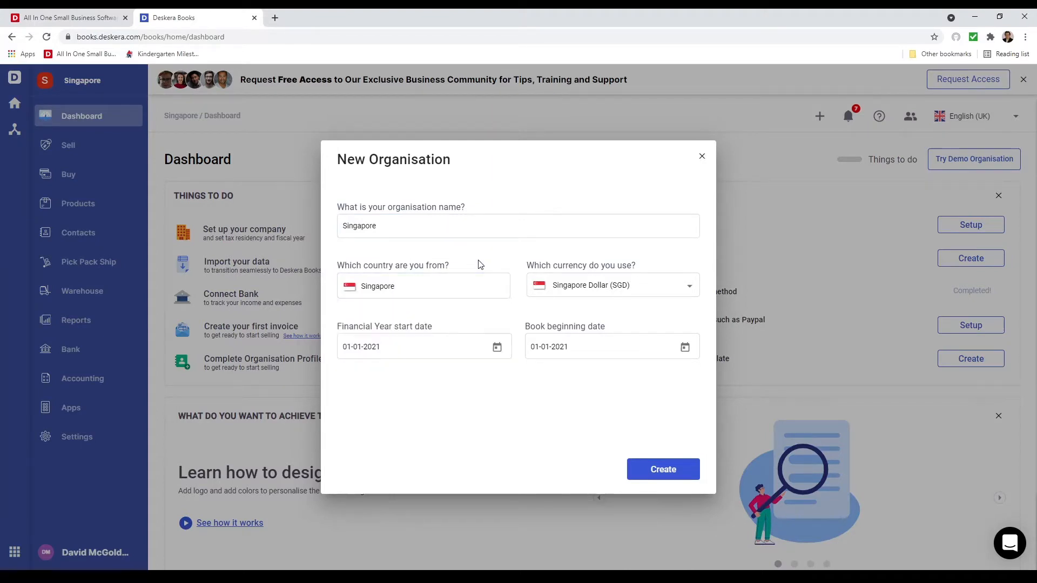
pyautogui.click(609, 294)
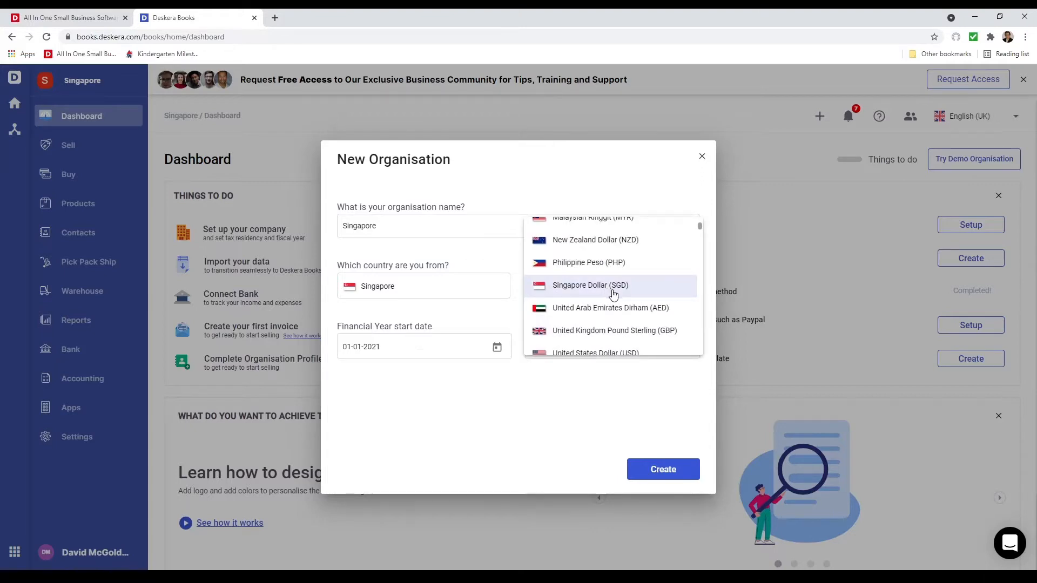
pyautogui.click(609, 294)
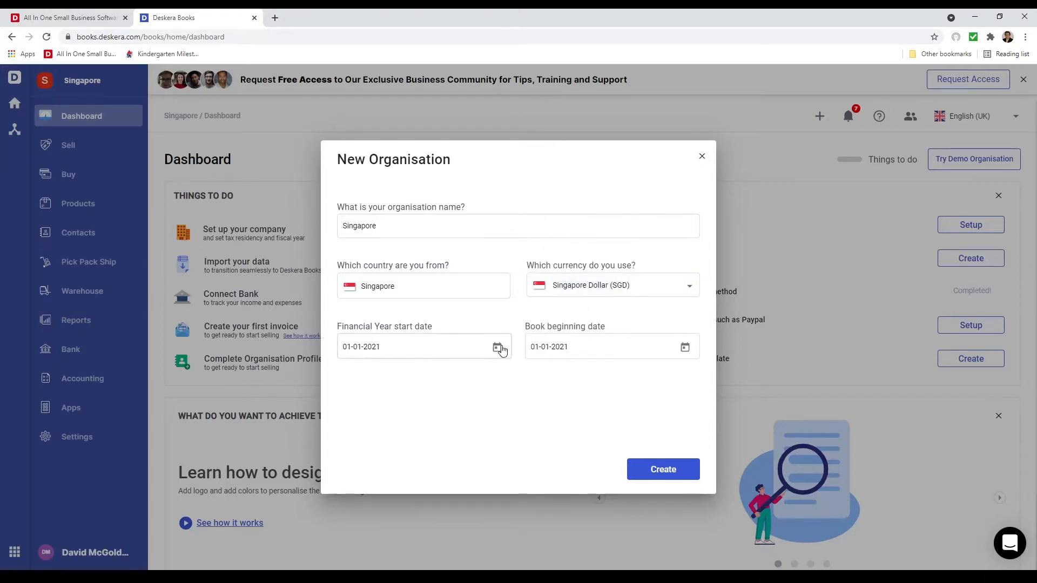
# Set the book beginning date to 01-06-2021, create the organisation, and skip the data import to explore the app first
pyautogui.click(685, 349)
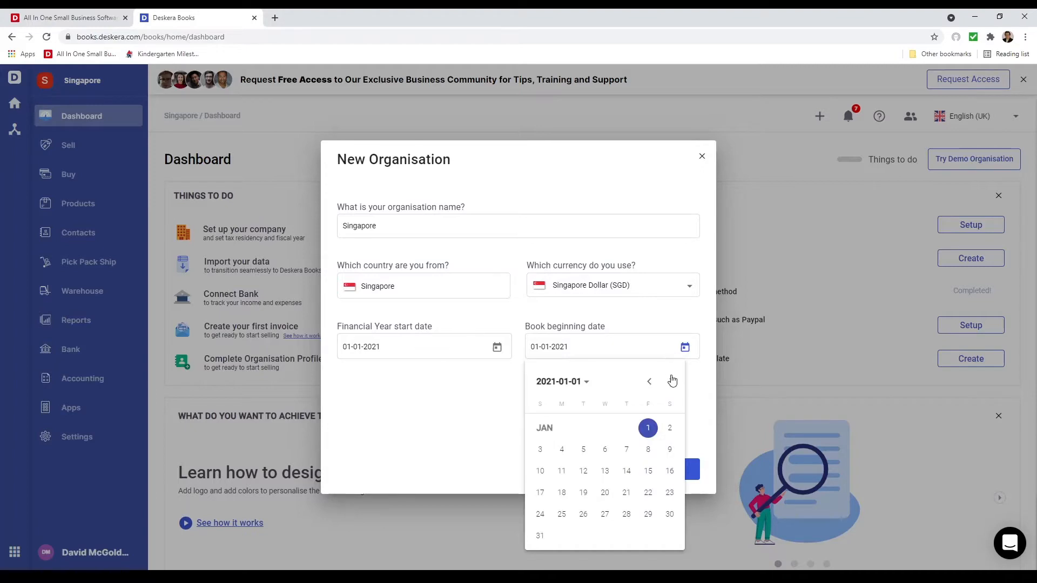
pyautogui.click(672, 382)
pyautogui.click(672, 382)
pyautogui.click(672, 382)
pyautogui.click(672, 381)
pyautogui.click(672, 382)
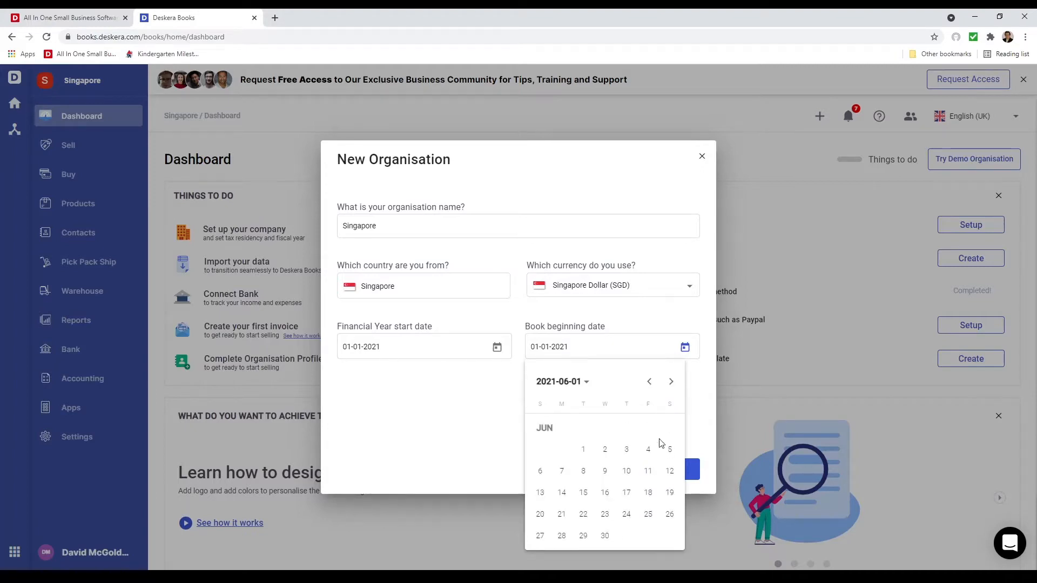
pyautogui.click(584, 451)
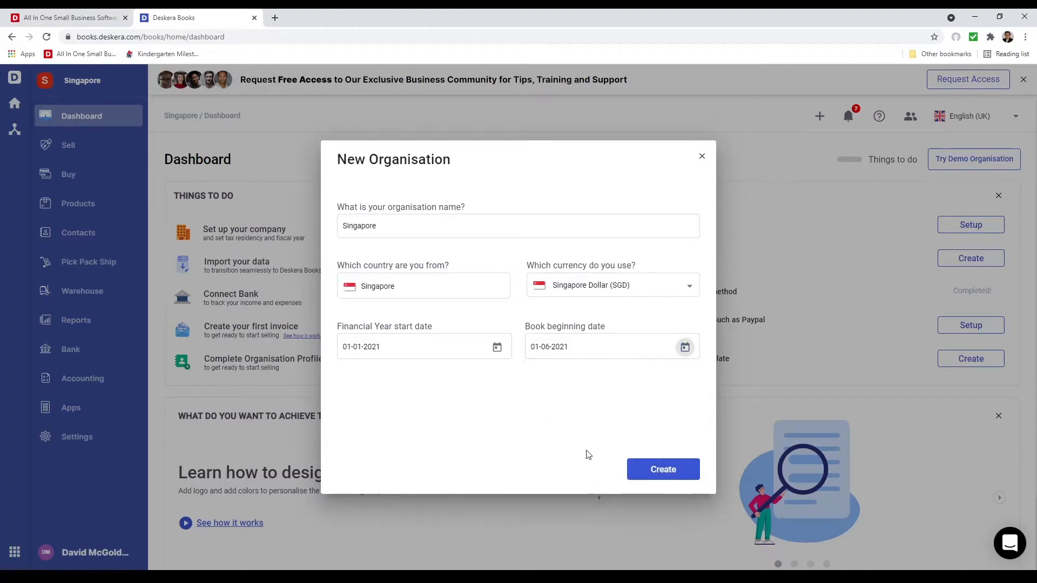
pyautogui.click(665, 476)
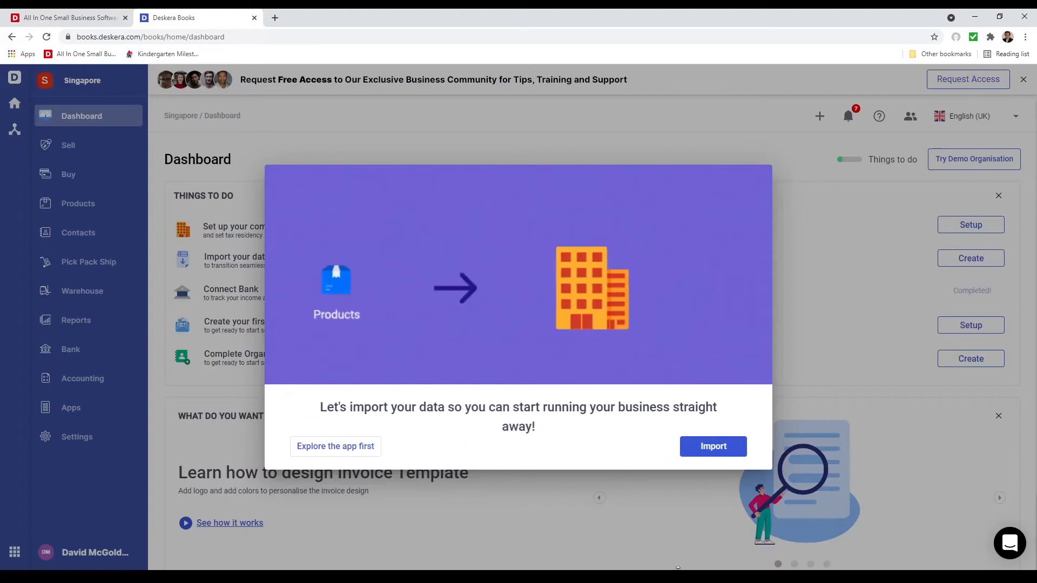
pyautogui.click(365, 446)
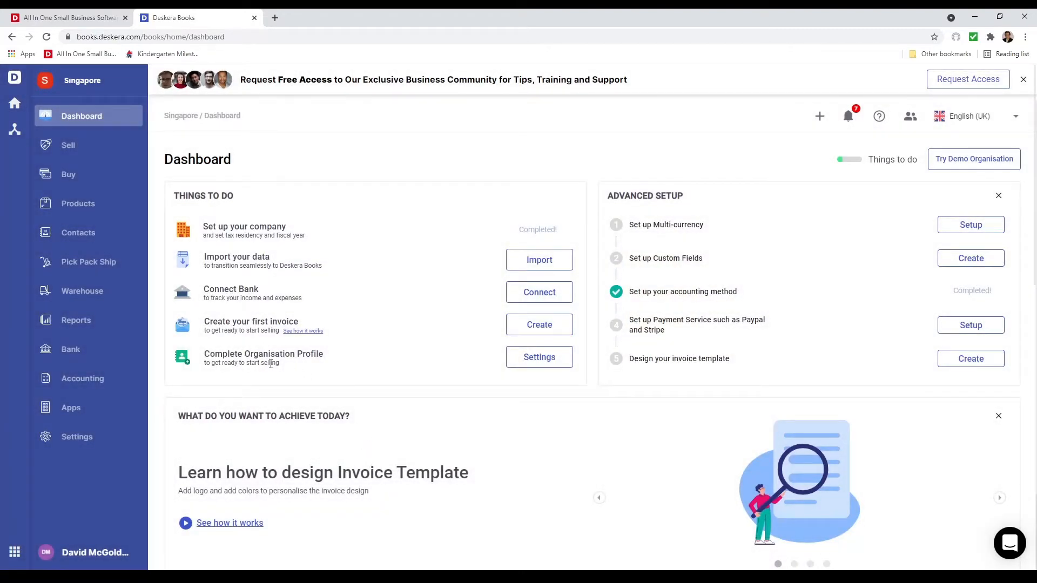
# Open the organisation profile from the setup checklist and set the company's date format to DD-MM-YYYY
pyautogui.click(529, 360)
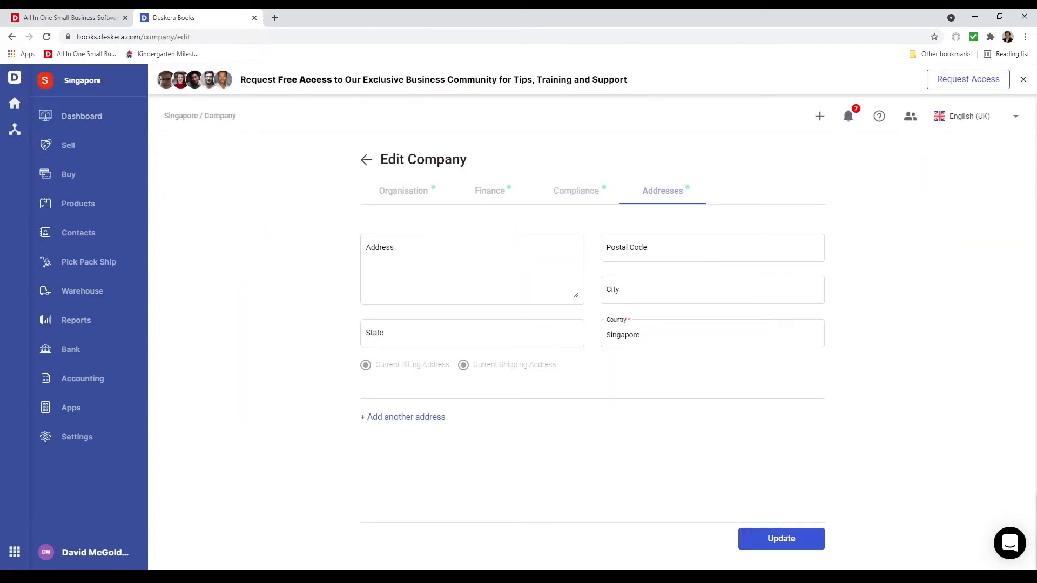
pyautogui.click(412, 197)
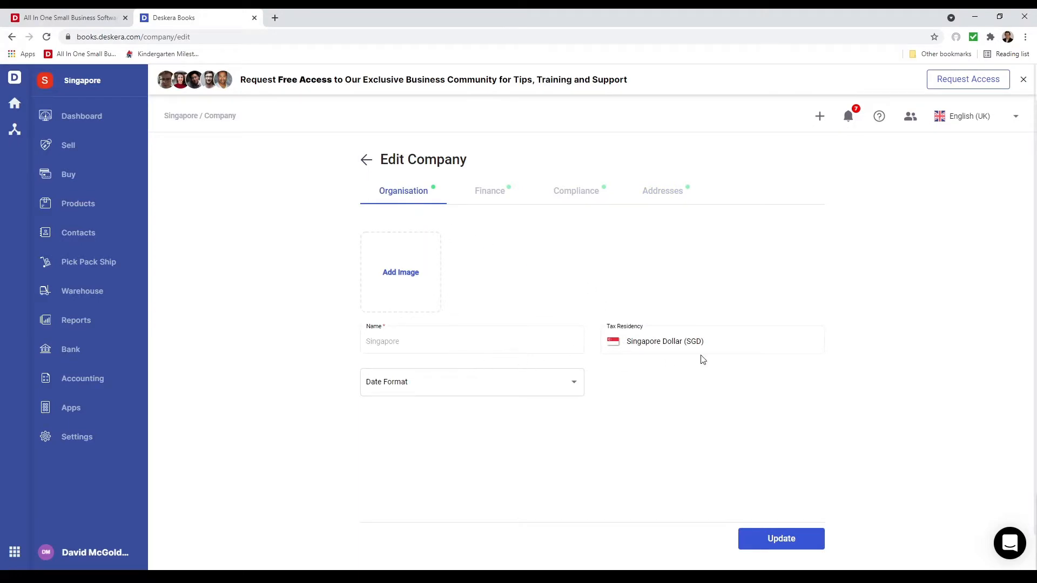
pyautogui.click(556, 395)
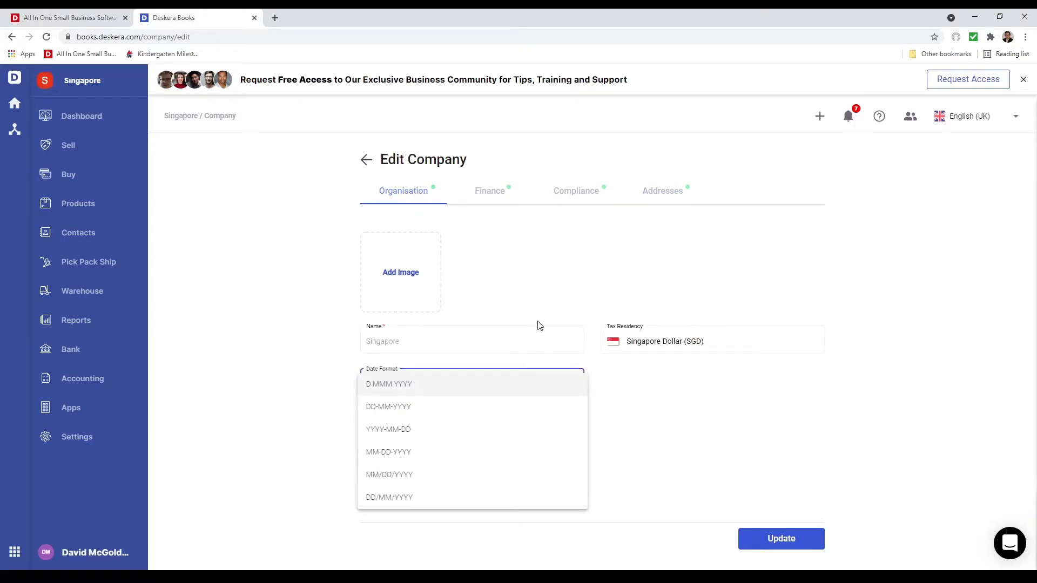
pyautogui.click(500, 414)
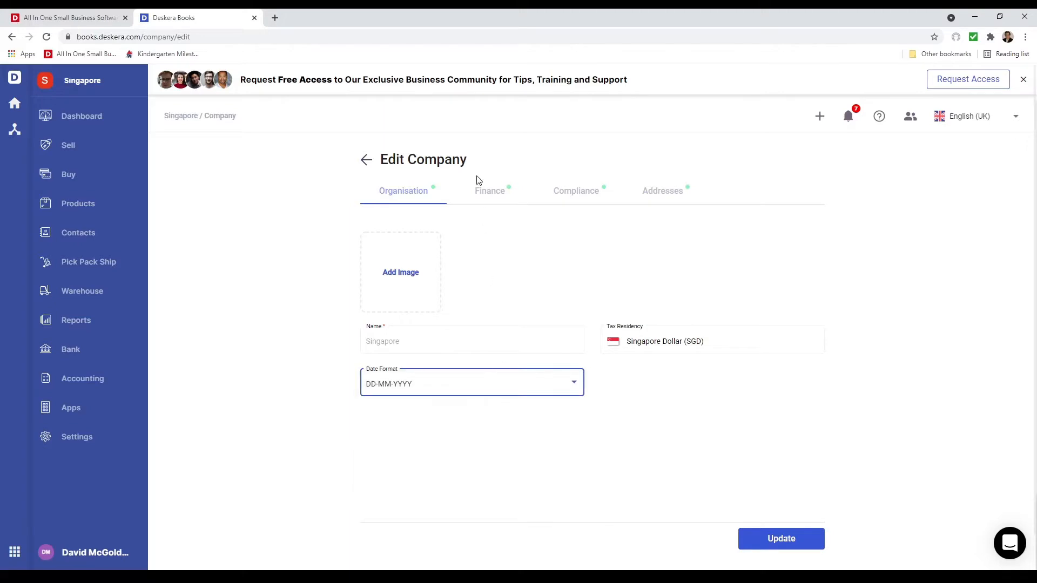
# Examine the available decimal place and number format options in the company's finance settings
pyautogui.click(478, 191)
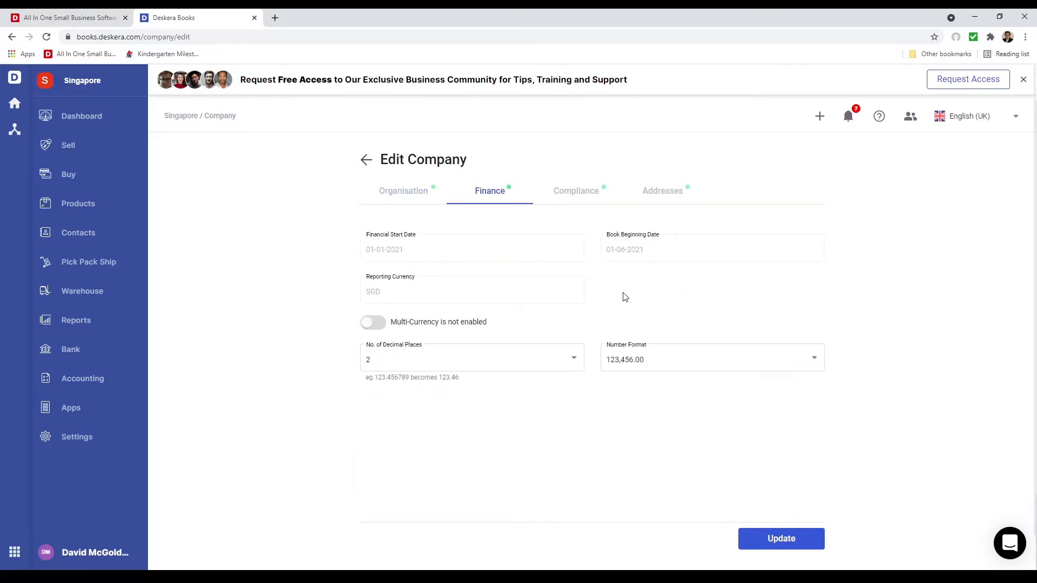
pyautogui.click(402, 363)
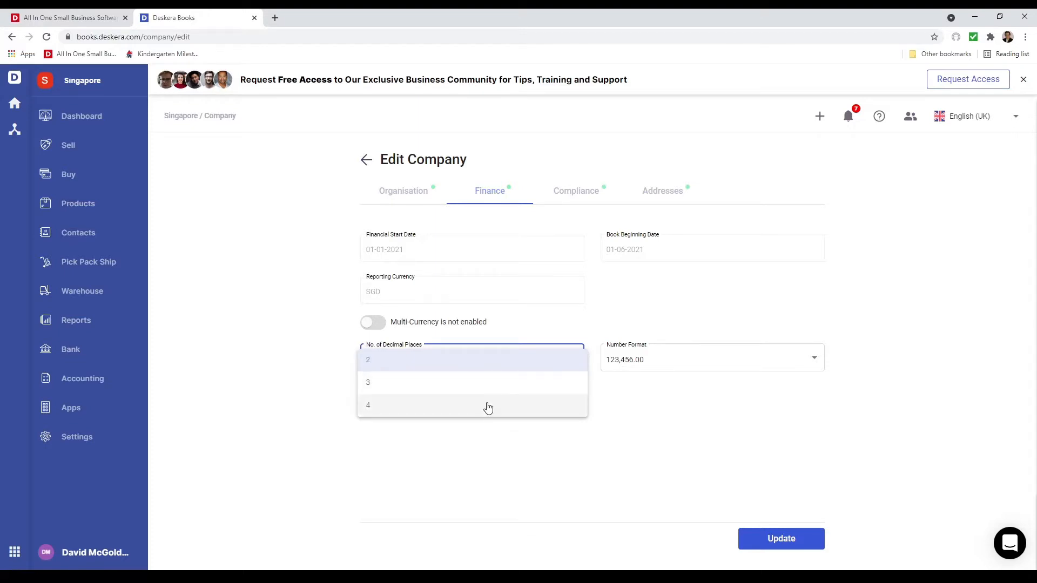
pyautogui.click(712, 403)
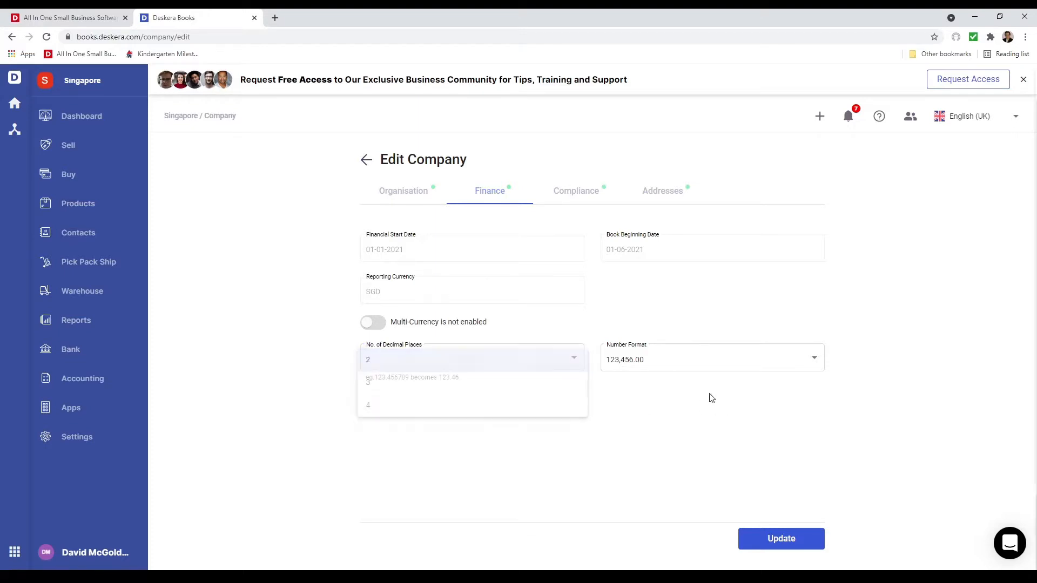
pyautogui.click(688, 362)
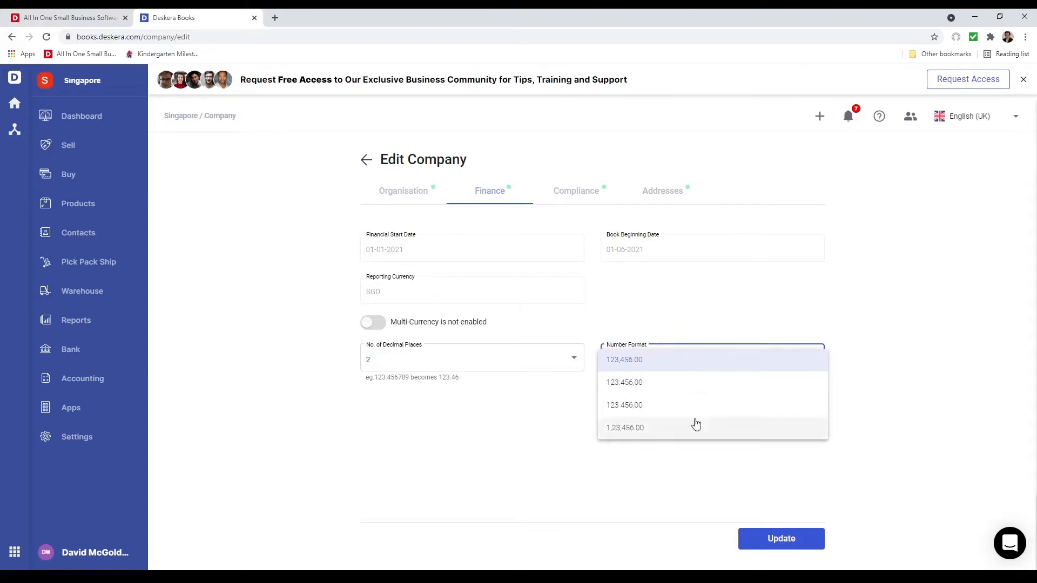
pyautogui.click(622, 306)
# Enable multi-currency for the company with United States Dollar, Canadian Dollar and Malaysian Ringgit as additional currencies
pyautogui.click(376, 325)
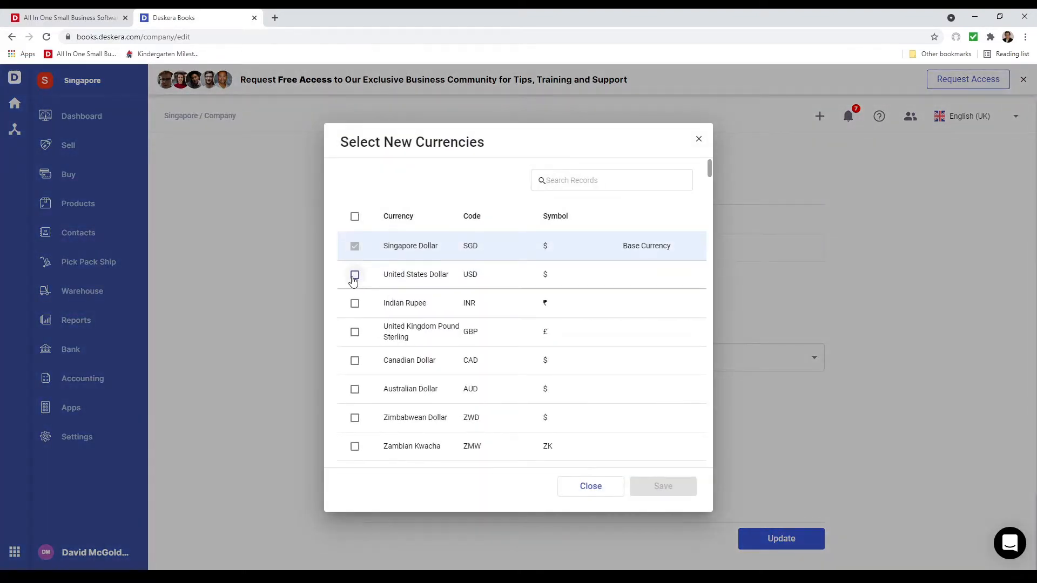
pyautogui.click(355, 276)
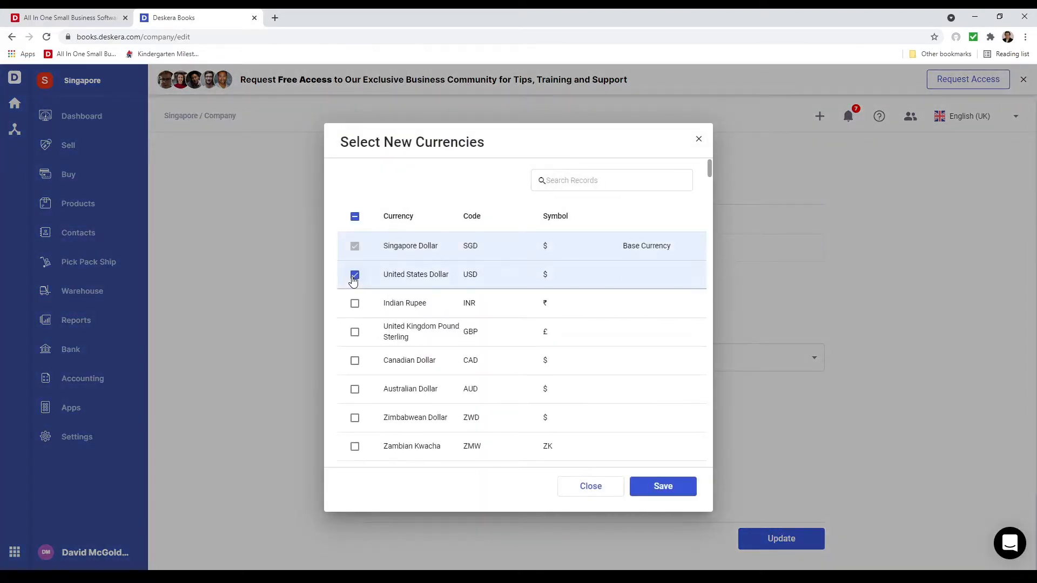
pyautogui.click(355, 360)
pyautogui.click(572, 183)
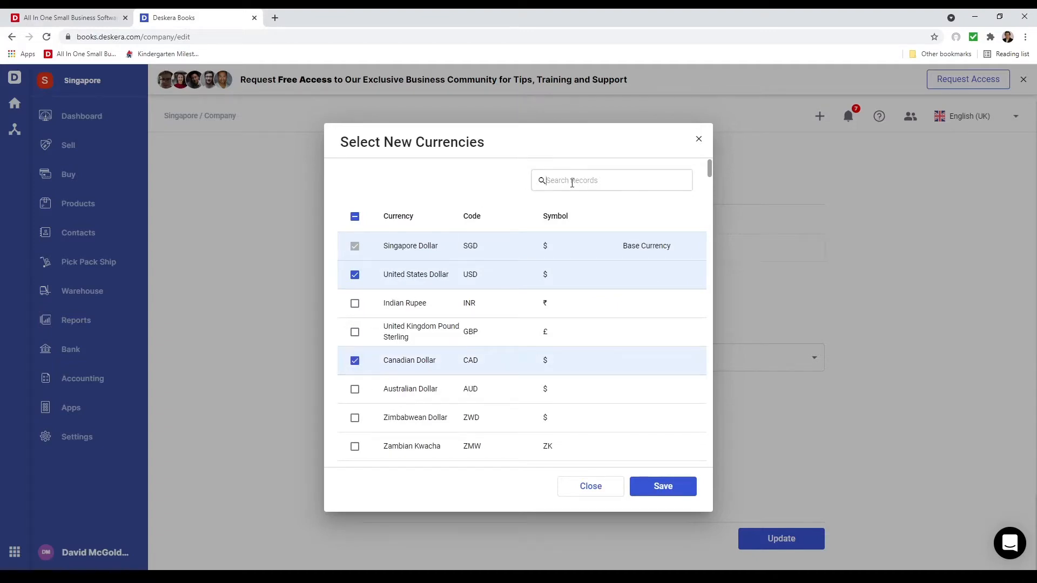
pyautogui.write('Mala')
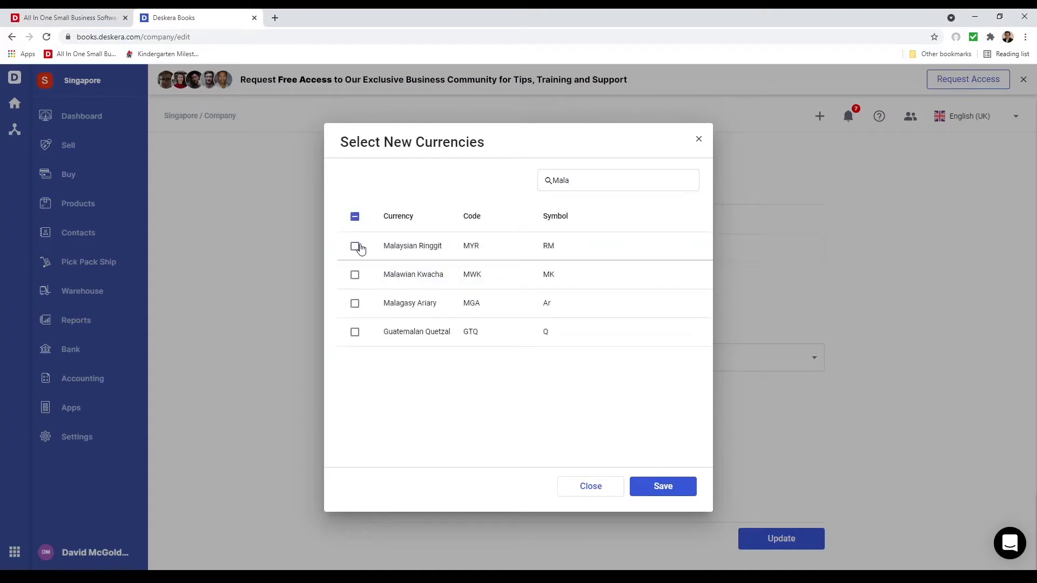
pyautogui.click(354, 246)
pyautogui.click(663, 486)
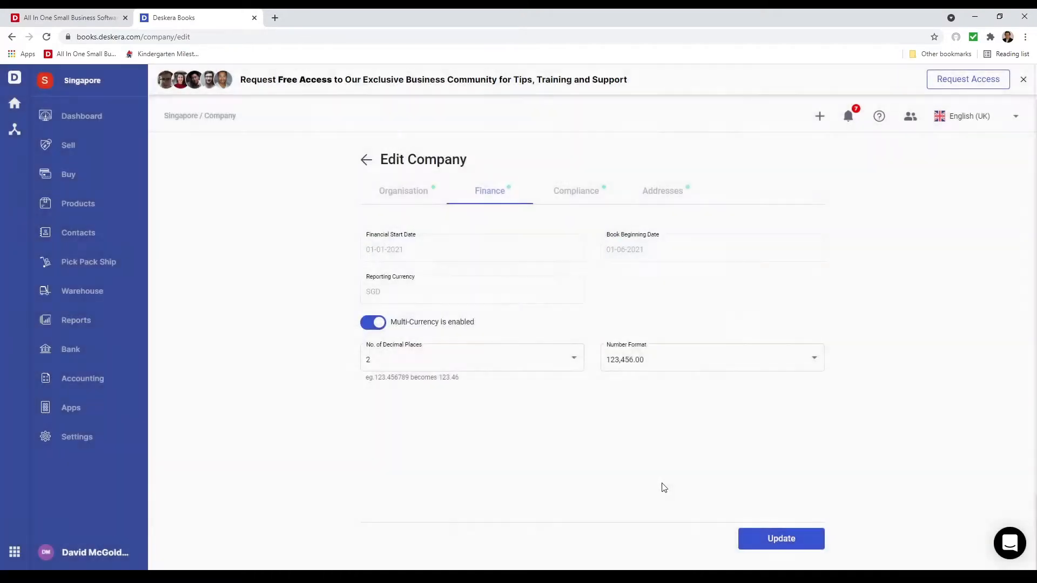
# Fill in the company's UEN and GST number in the compliance details by pasting the registration number into both
pyautogui.click(578, 206)
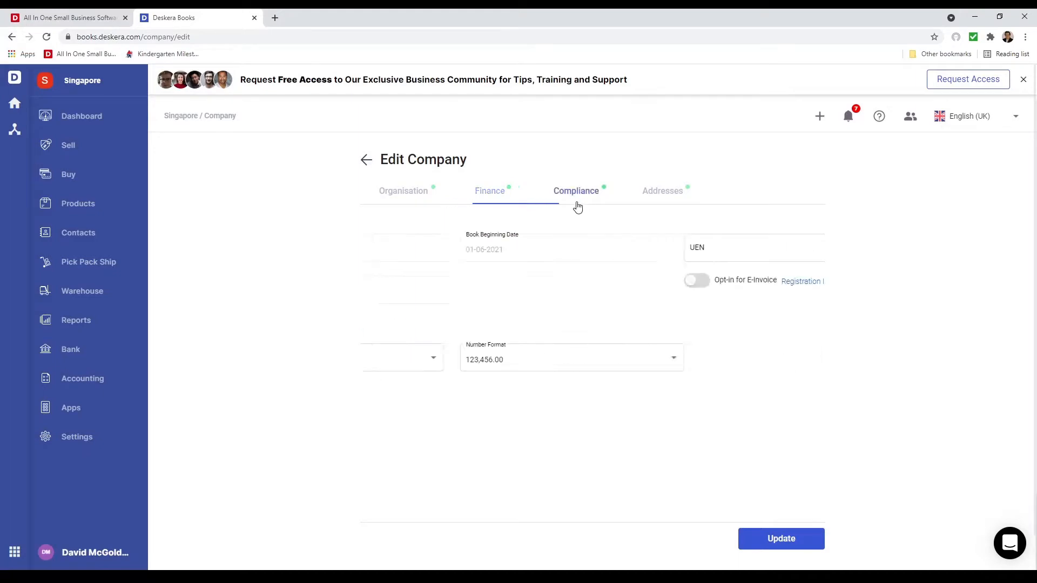
pyautogui.click(464, 247)
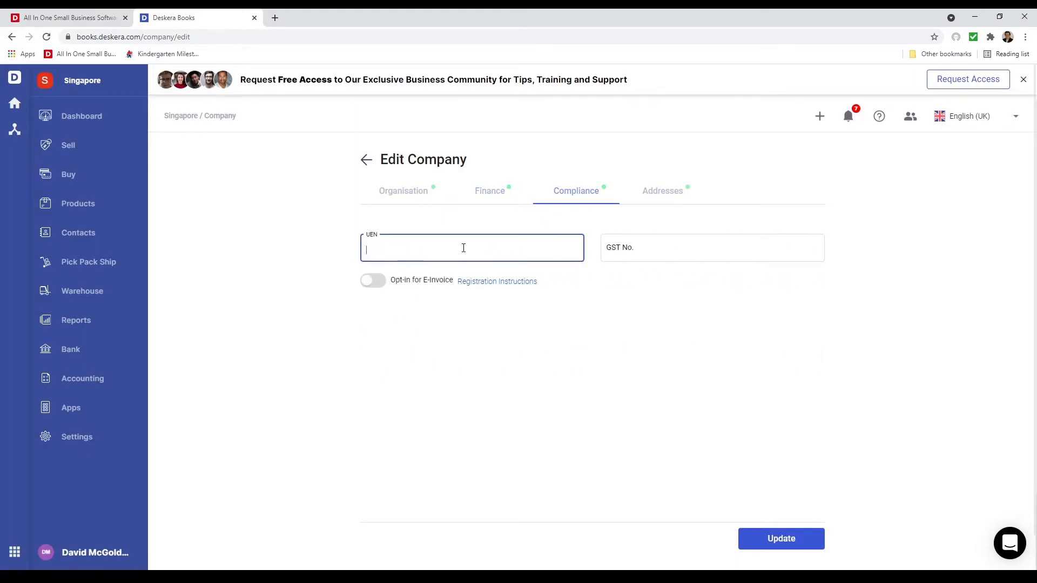
pyautogui.click(608, 249)
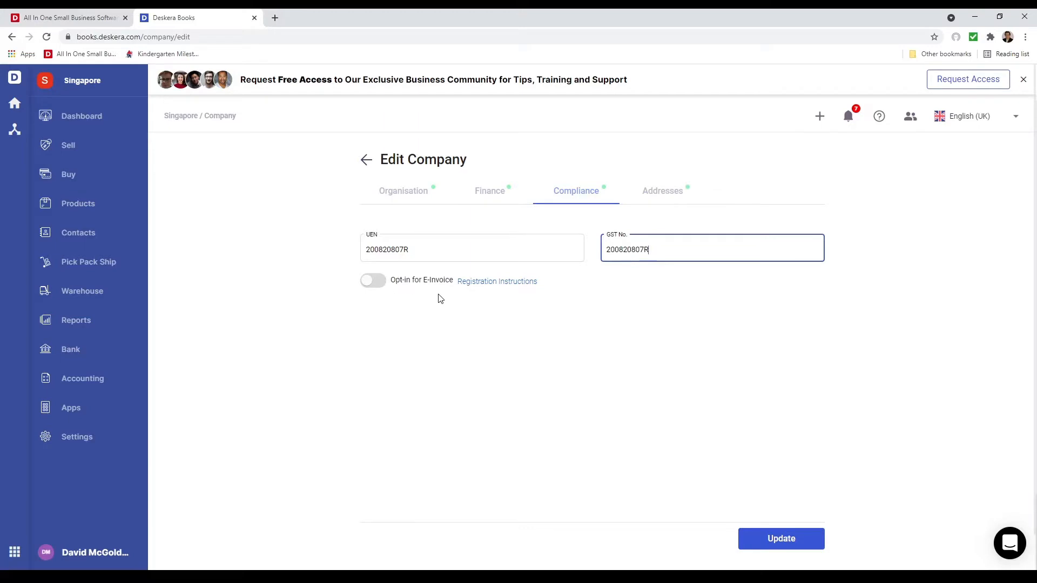
# Enter the company's first address in the address details using the matching suggested address
pyautogui.click(664, 196)
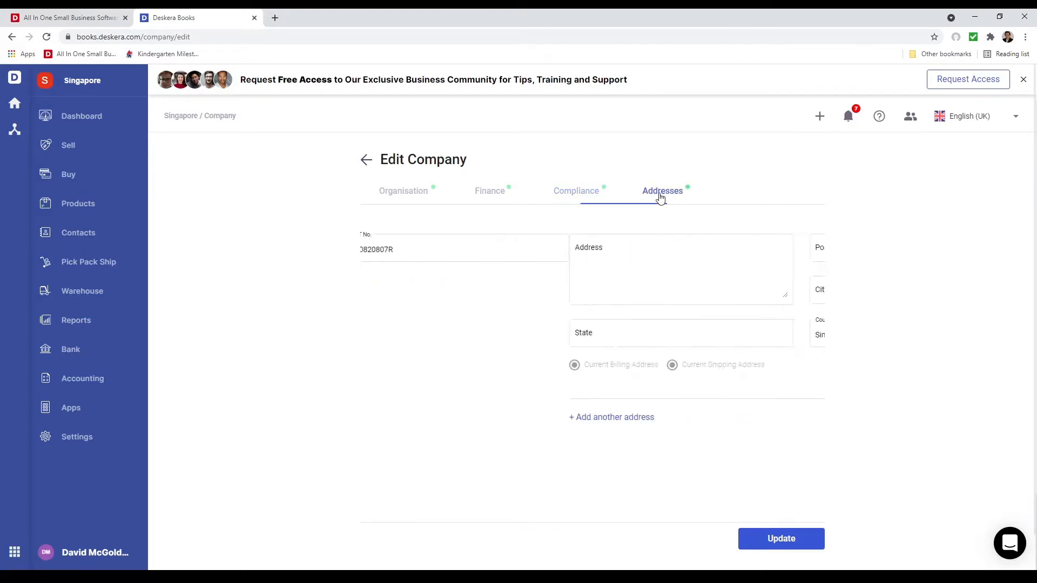
pyautogui.click(509, 249)
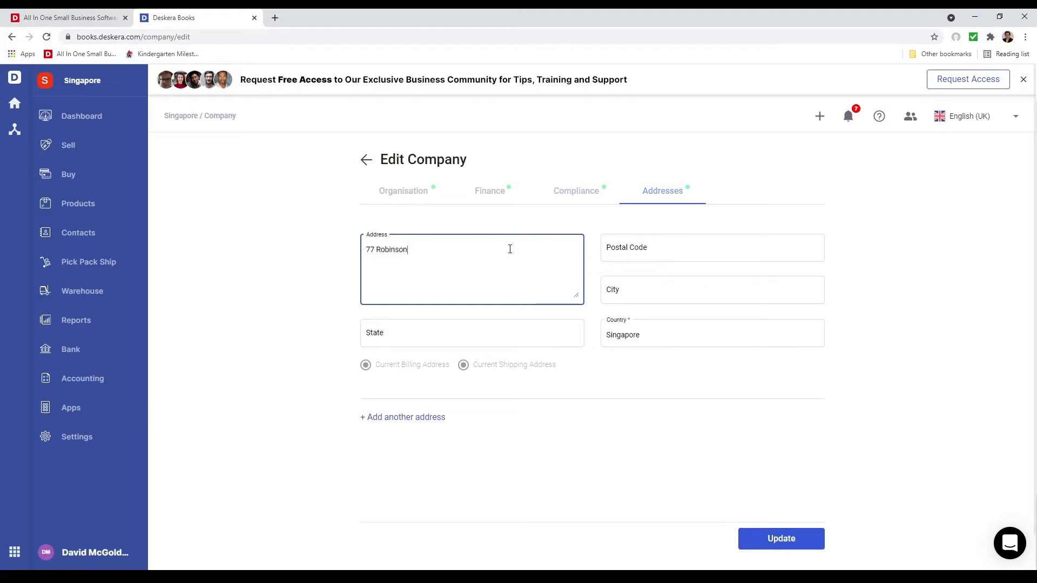
pyautogui.click(488, 326)
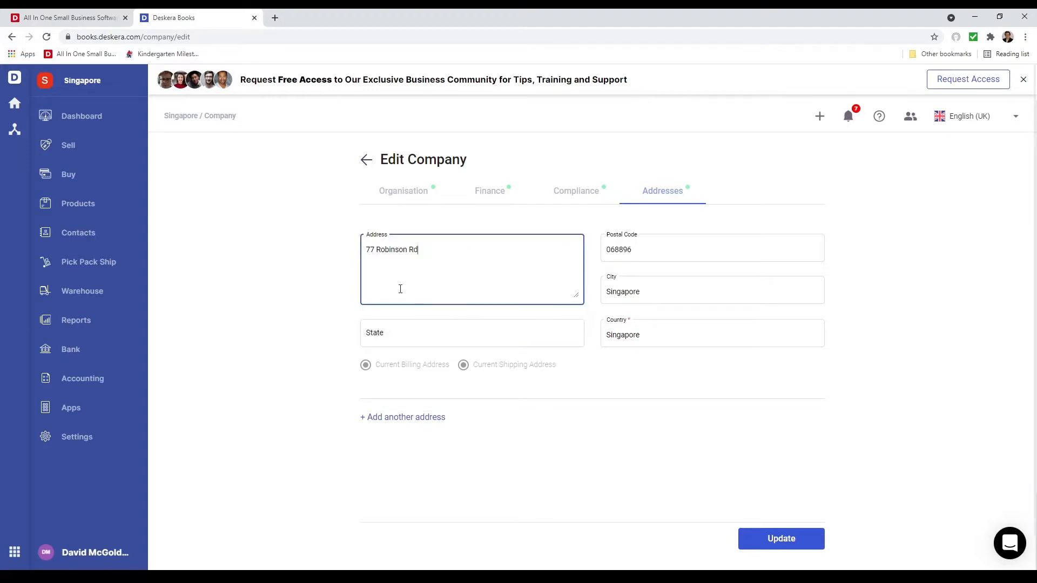
# Add a second company address using the matching suggested address, and save the updated company profile
pyautogui.click(425, 419)
pyautogui.click(435, 457)
pyautogui.scroll(-1, 448, 448)
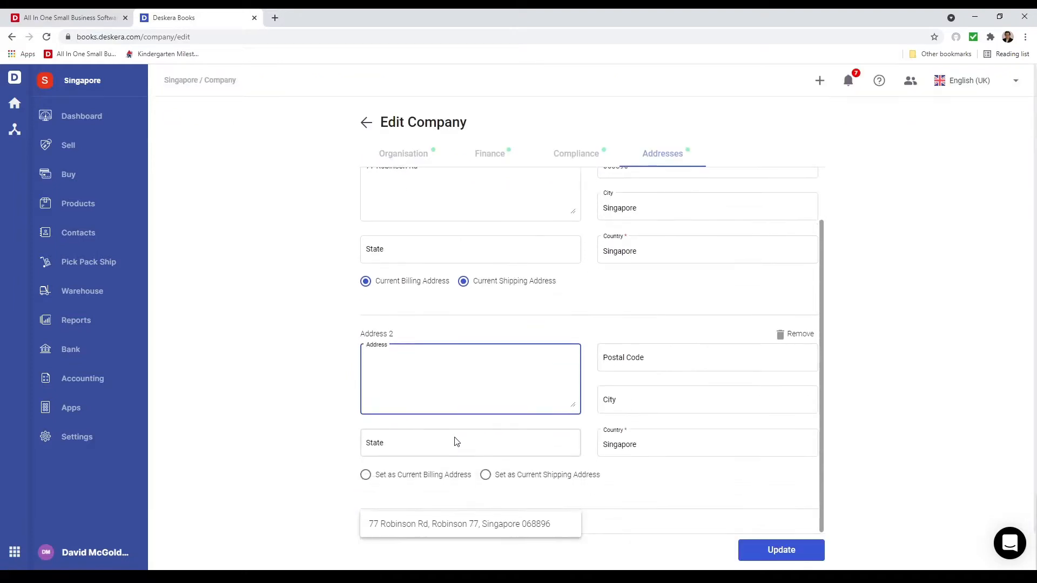
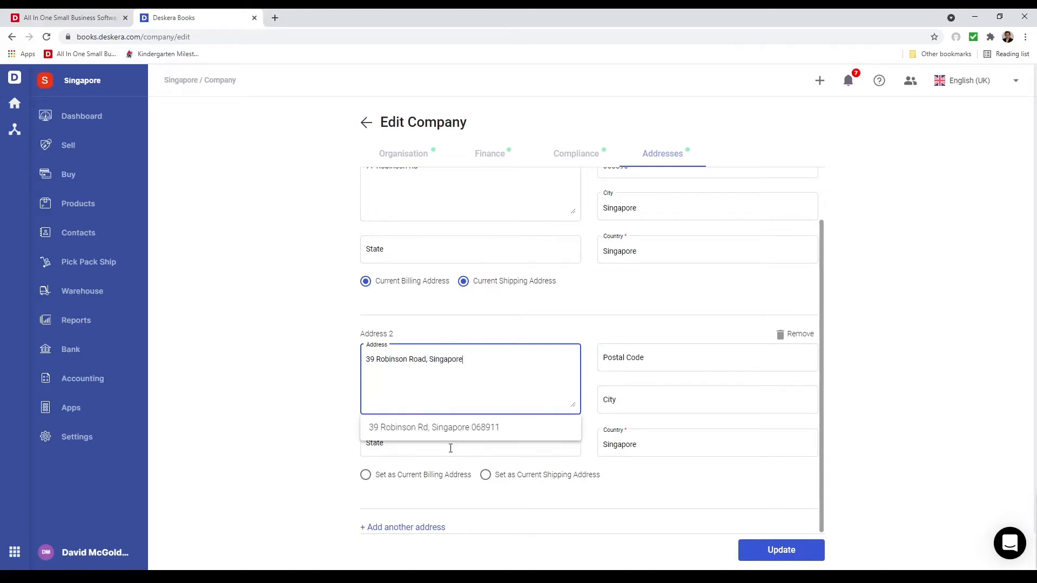
pyautogui.click(447, 434)
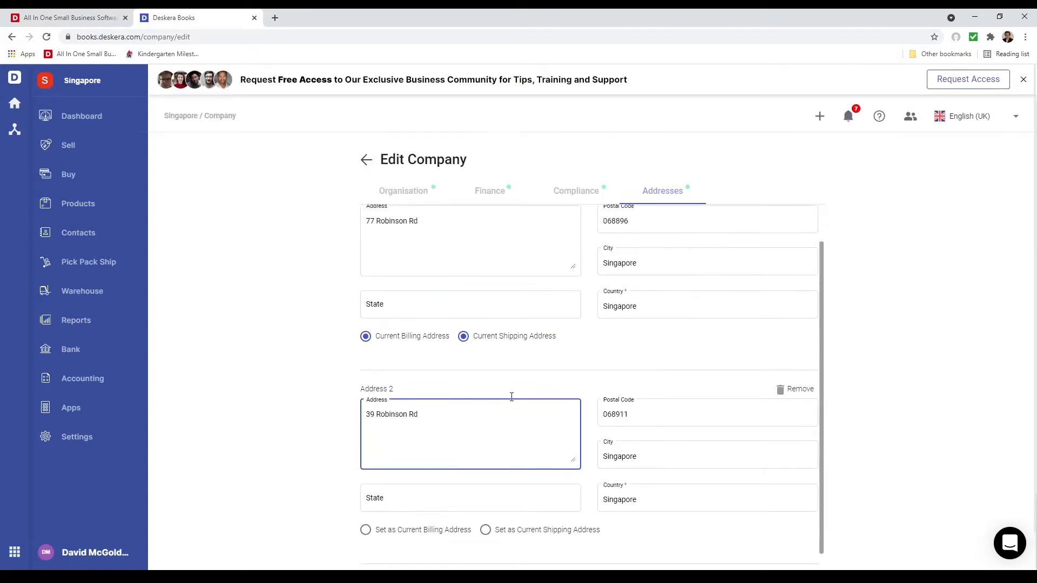
pyautogui.scroll(1, 513, 398)
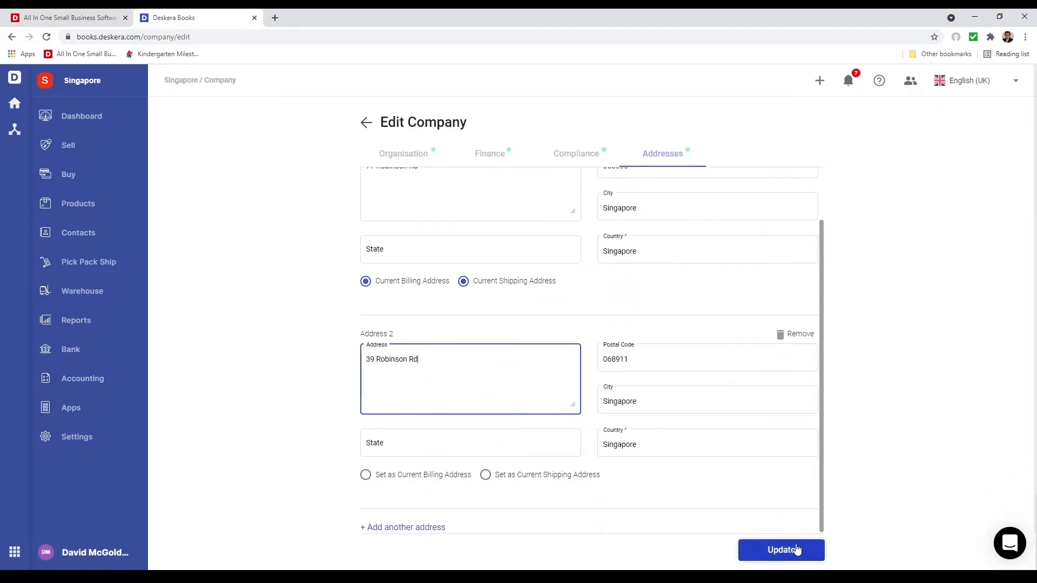
pyautogui.click(797, 550)
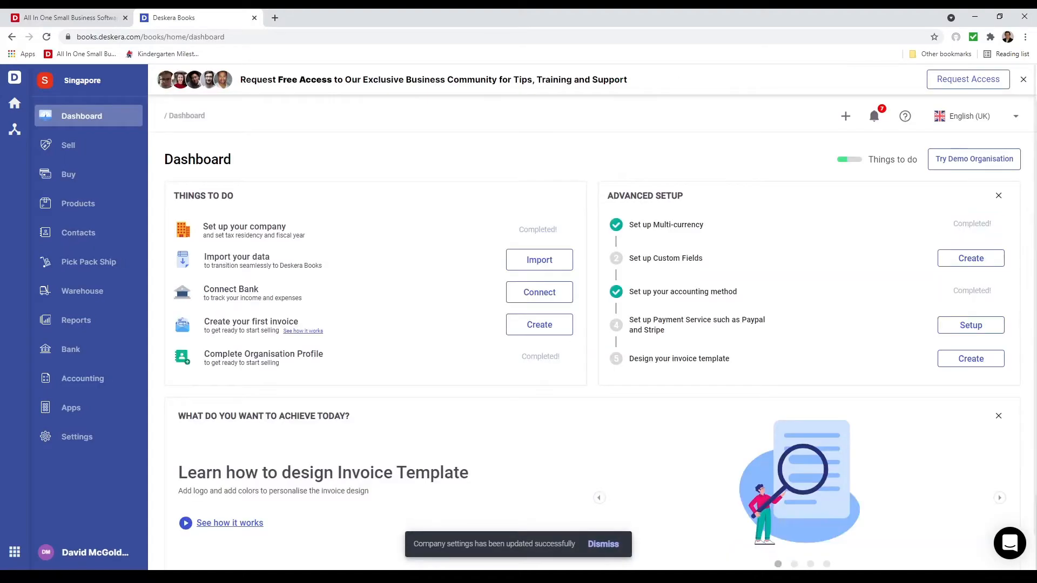
# Review the saved organisation profile, from the organisation and finance settings down to the compliance and address settings
pyautogui.click(101, 438)
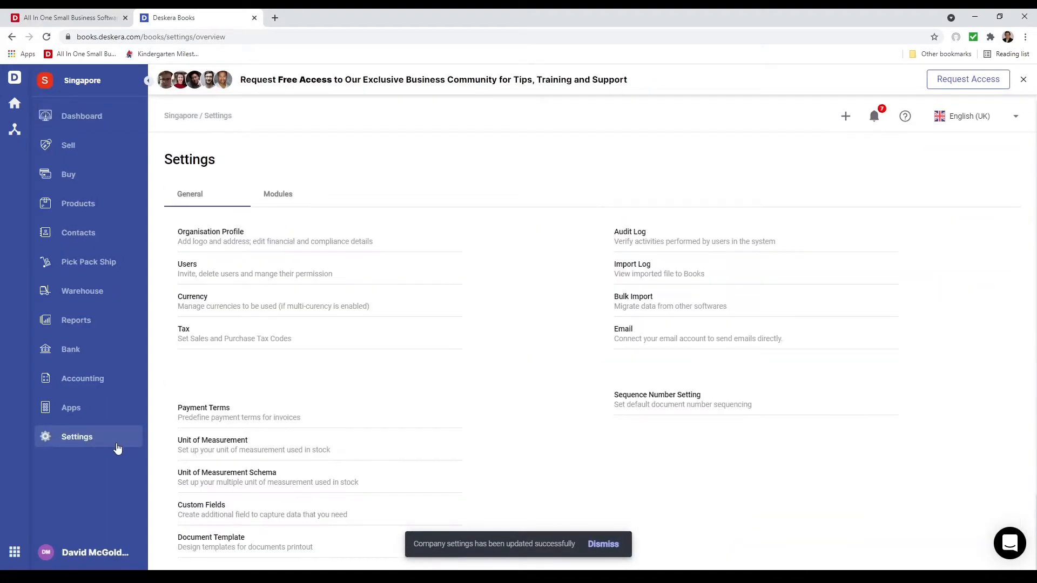
pyautogui.click(225, 235)
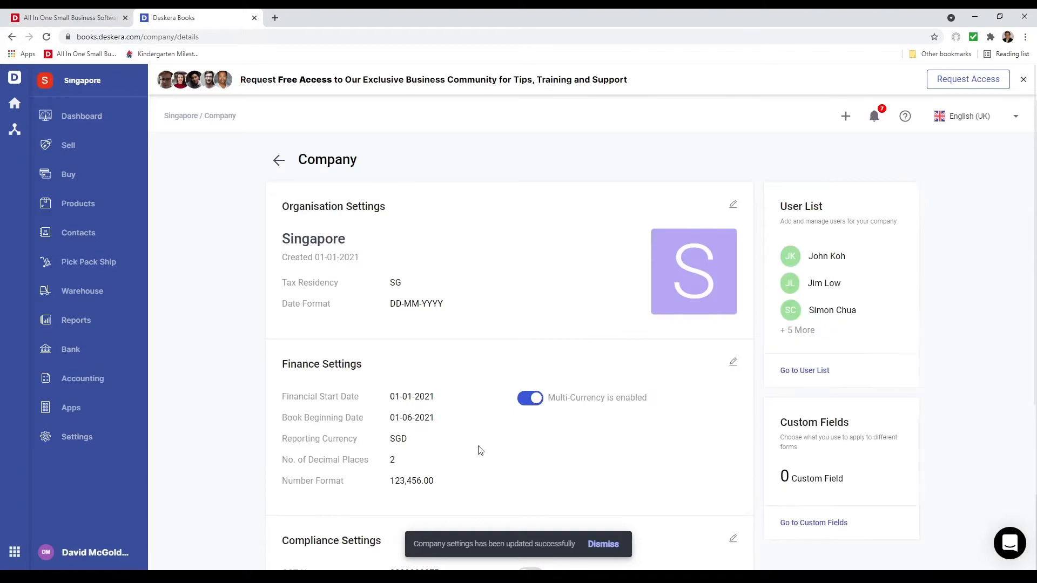
pyautogui.scroll(-5, 481, 451)
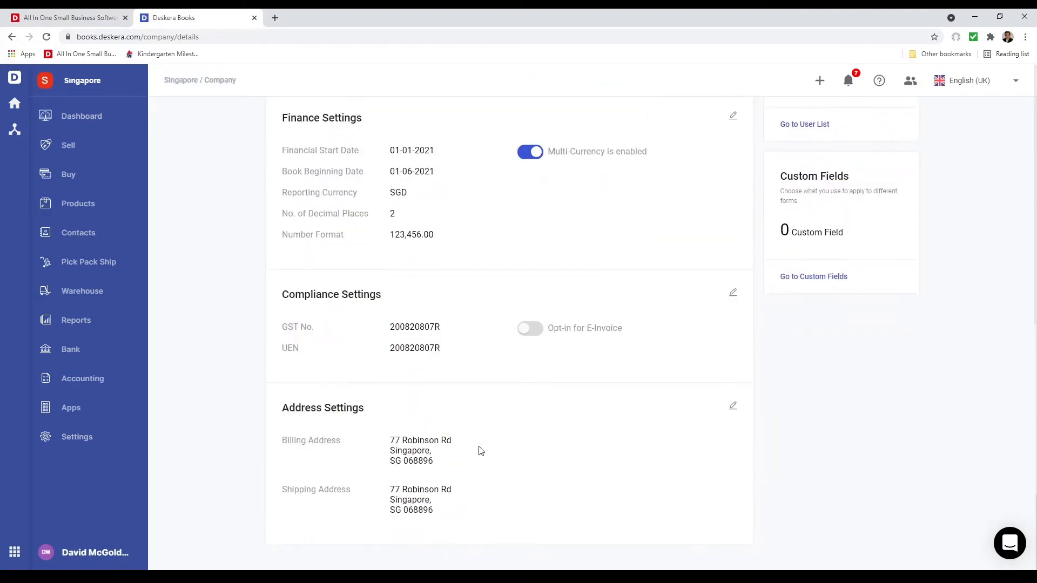
pyautogui.scroll(5, 481, 451)
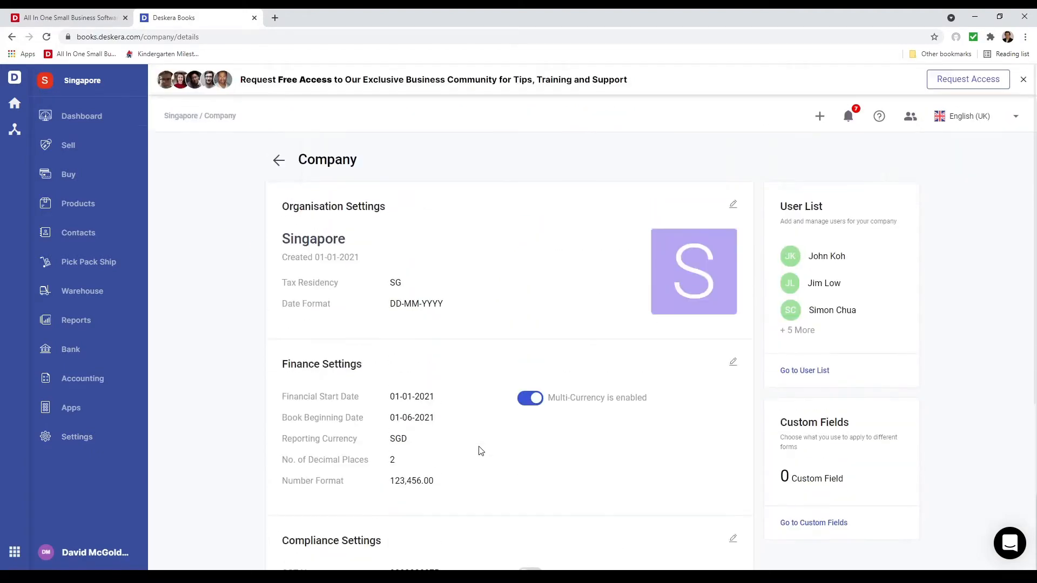
# Activate Thai Baht on its own, and Argentine Peso and CFP Franc together, in the organisation's currency settings
pyautogui.click(108, 443)
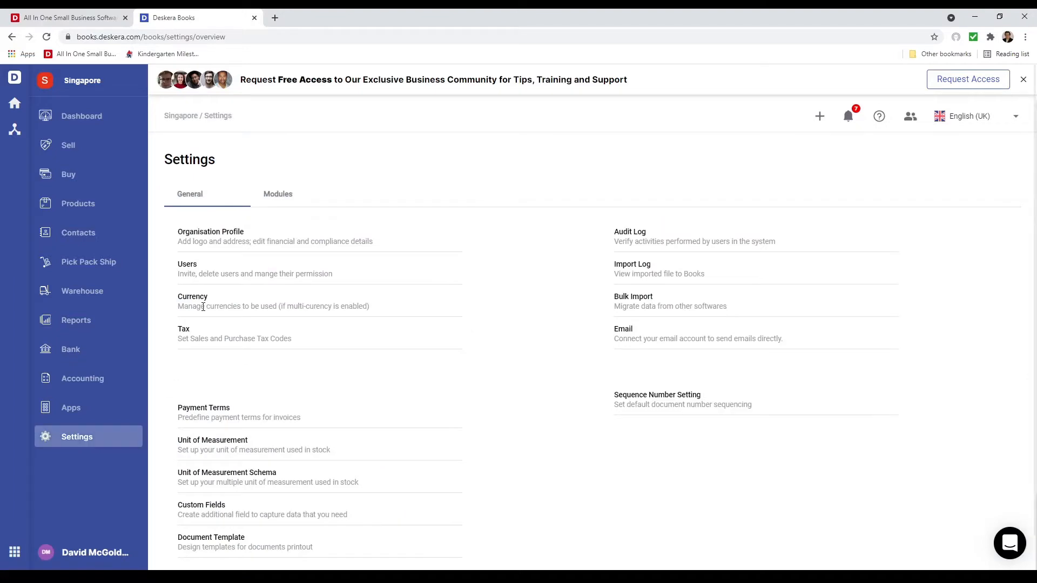
pyautogui.click(197, 299)
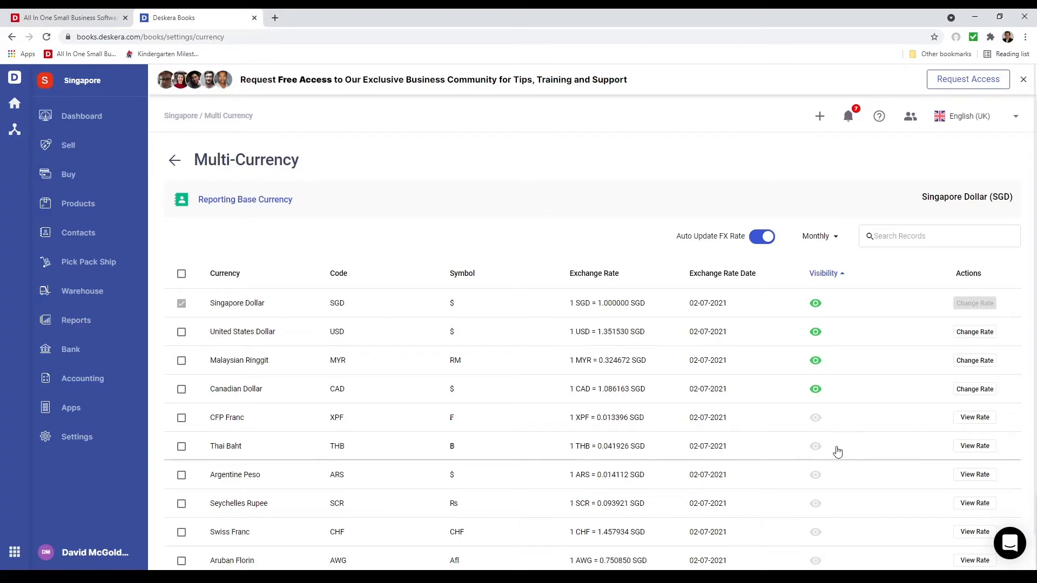
pyautogui.click(816, 448)
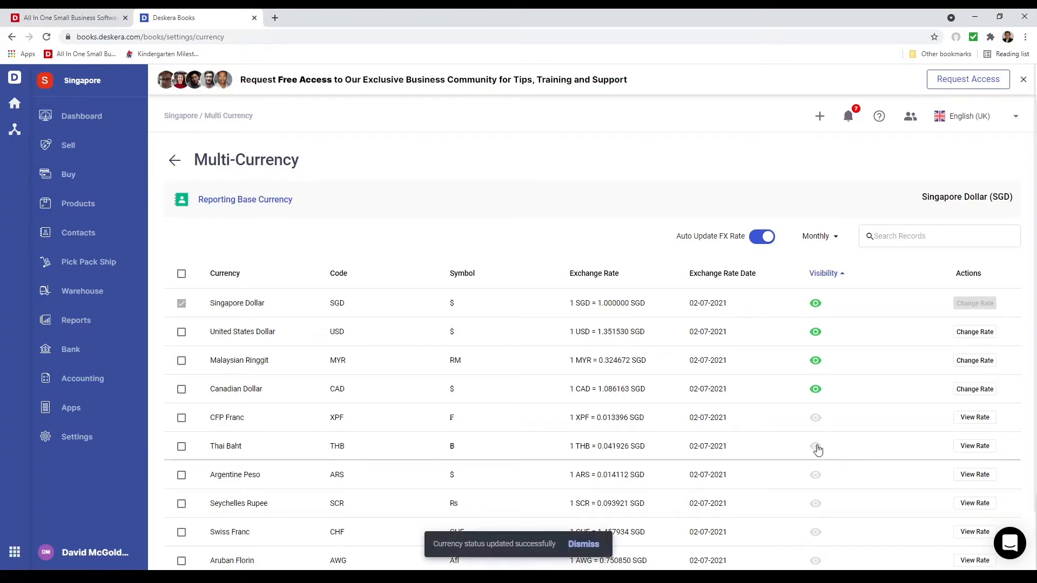
pyautogui.scroll(-2, 465, 491)
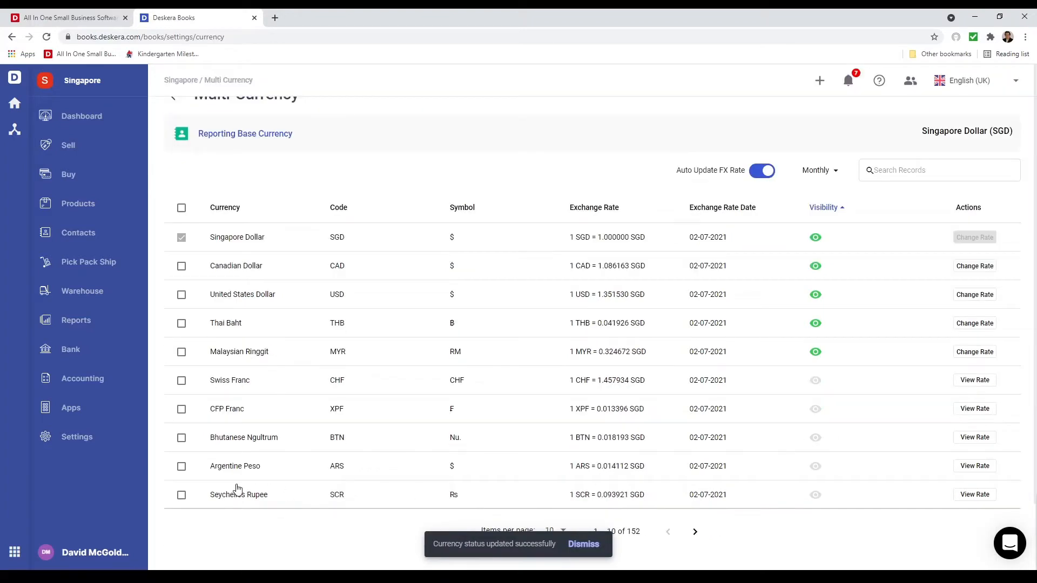
pyautogui.click(182, 467)
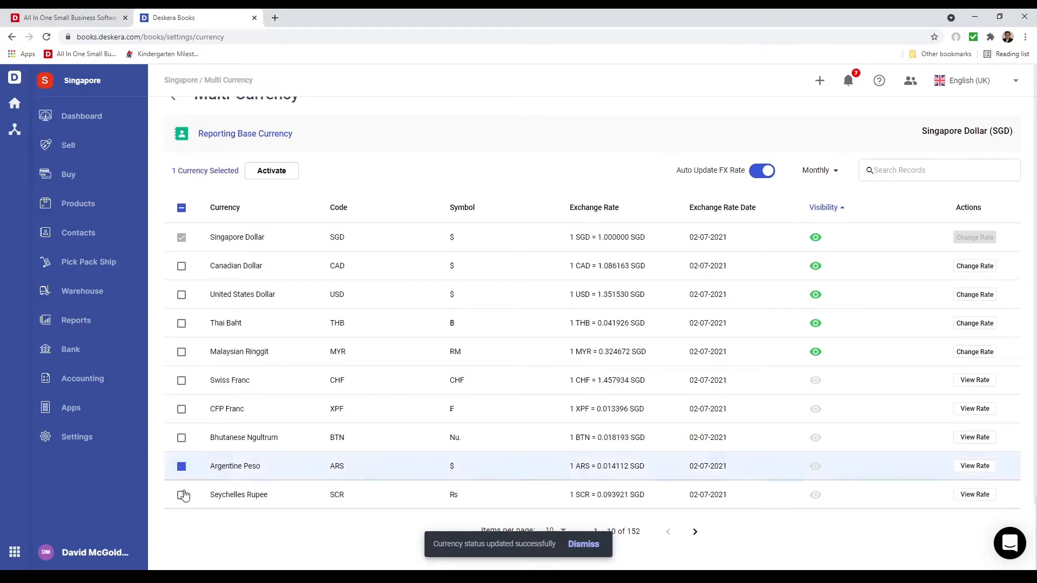
pyautogui.click(181, 410)
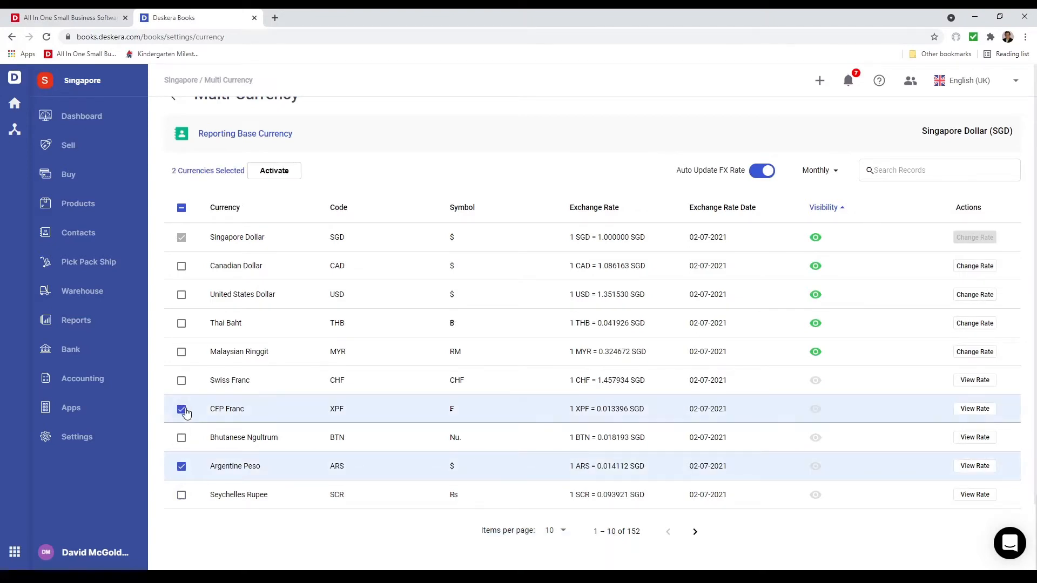
pyautogui.click(280, 182)
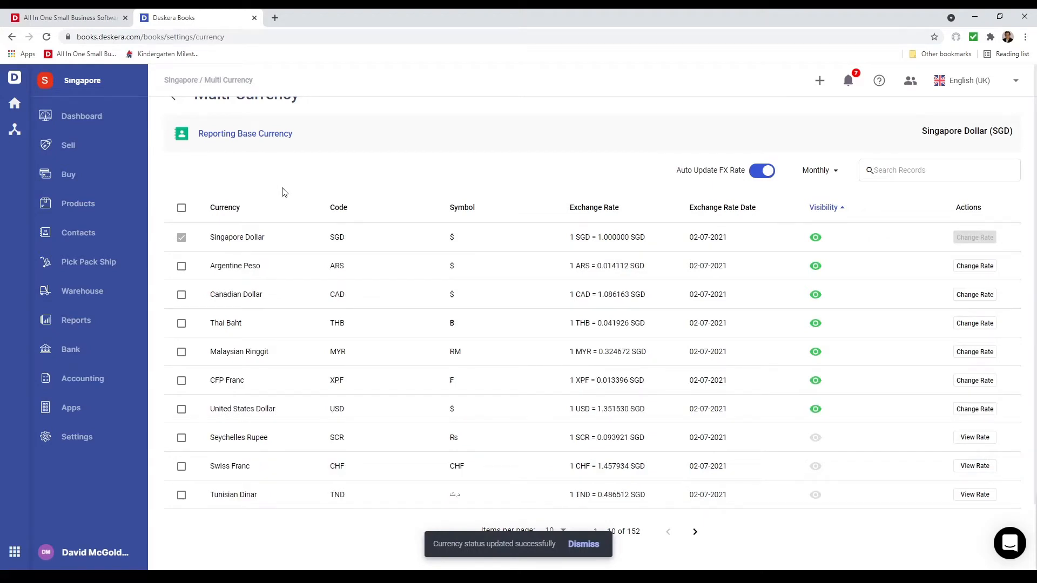
# Deactivate Thai Baht individually, and Argentine Peso and CFP Franc together as a bulk selection
pyautogui.click(816, 323)
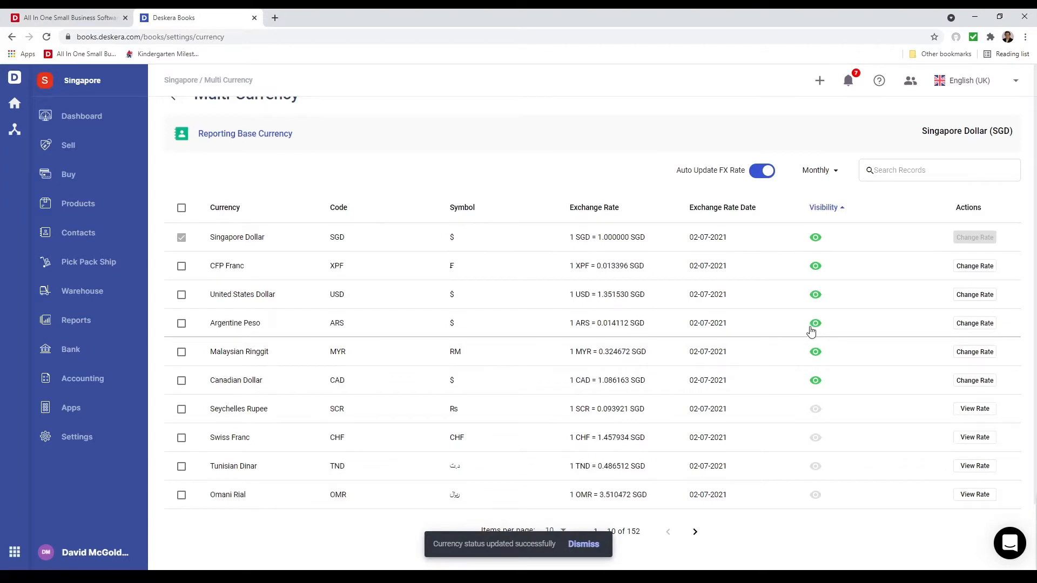
pyautogui.click(181, 323)
pyautogui.click(182, 266)
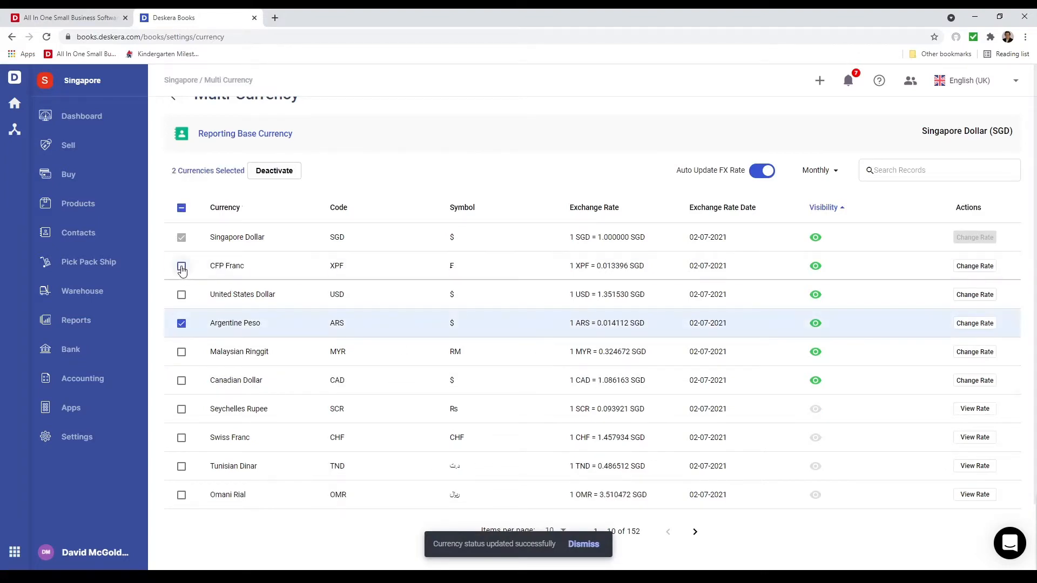
pyautogui.click(270, 171)
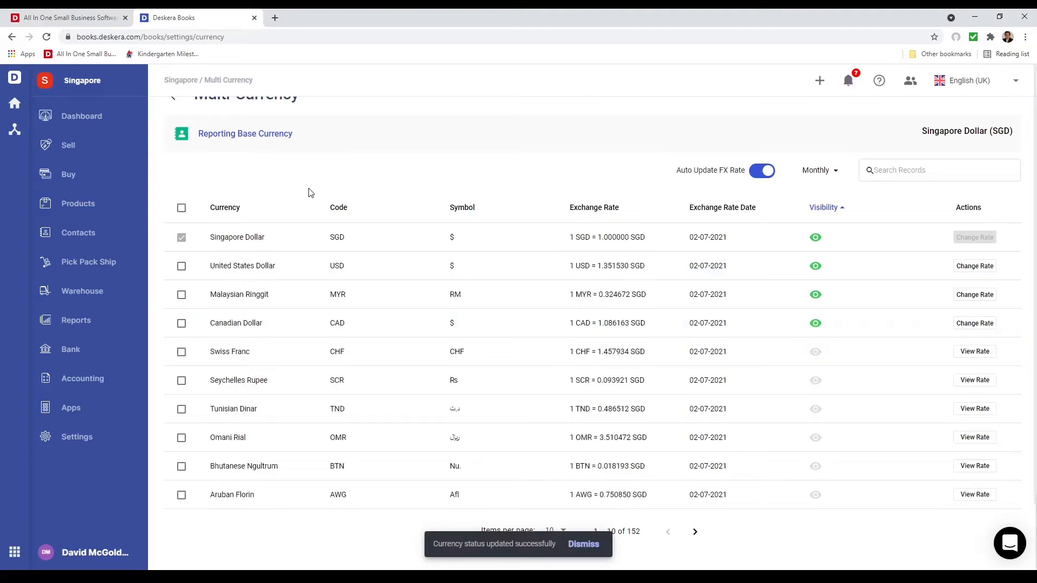
# Set the United States Dollar exchange rate to 1.343434 SGD and save it
pyautogui.click(977, 267)
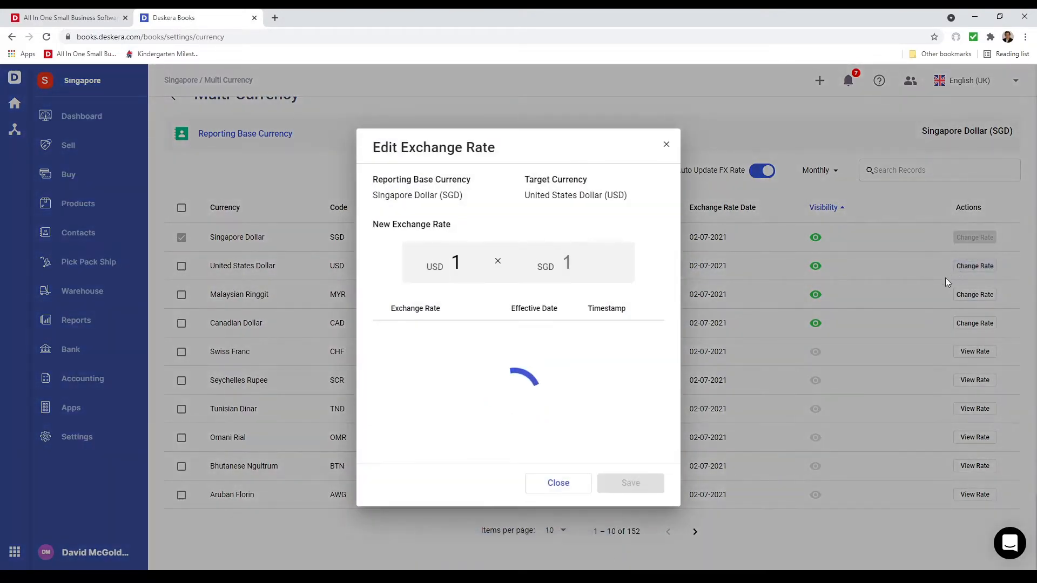
pyautogui.click(569, 264)
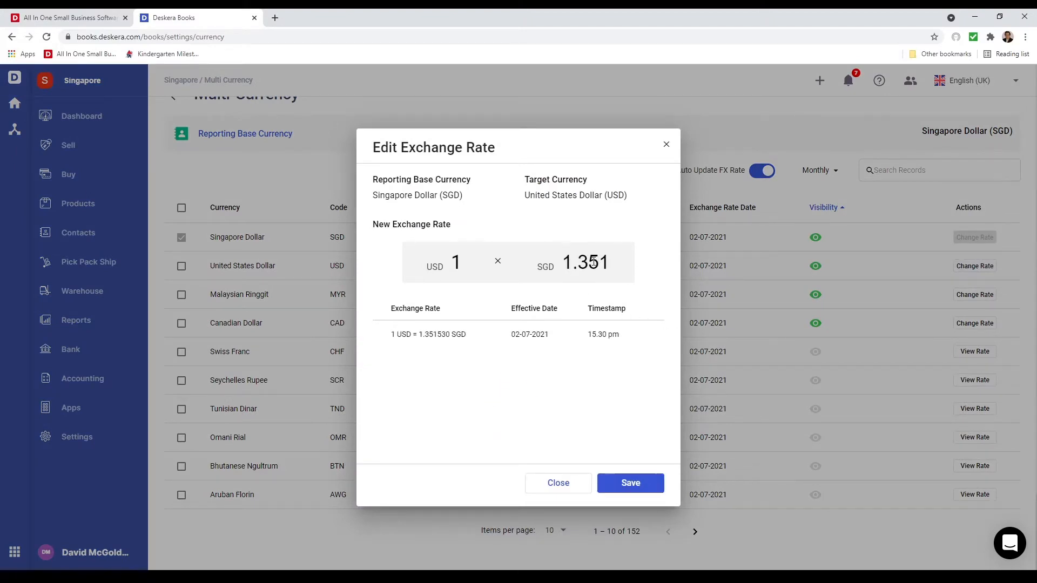
pyautogui.moveTo(593, 262); pyautogui.dragTo(638, 265)
pyautogui.write('434')
pyautogui.click(644, 488)
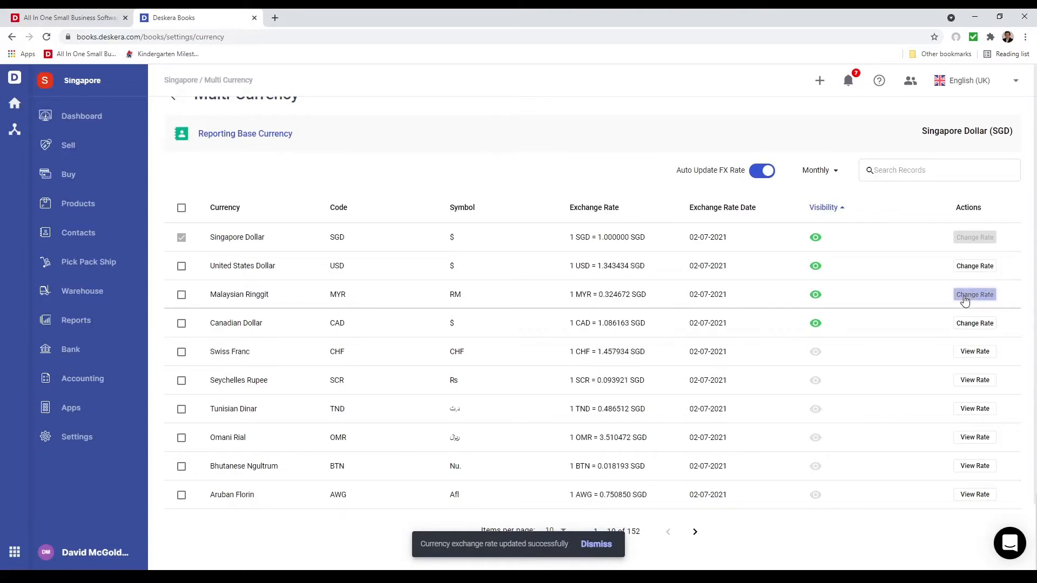
# Check the rate history of the United States Dollar and the historical rate of the Seychelles Rupee
pyautogui.click(974, 267)
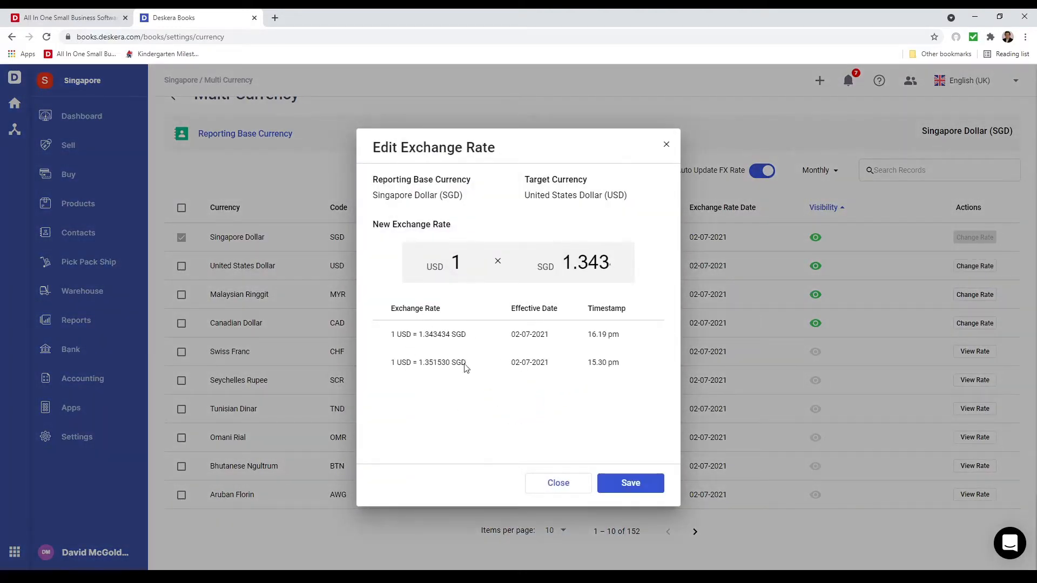
pyautogui.click(566, 481)
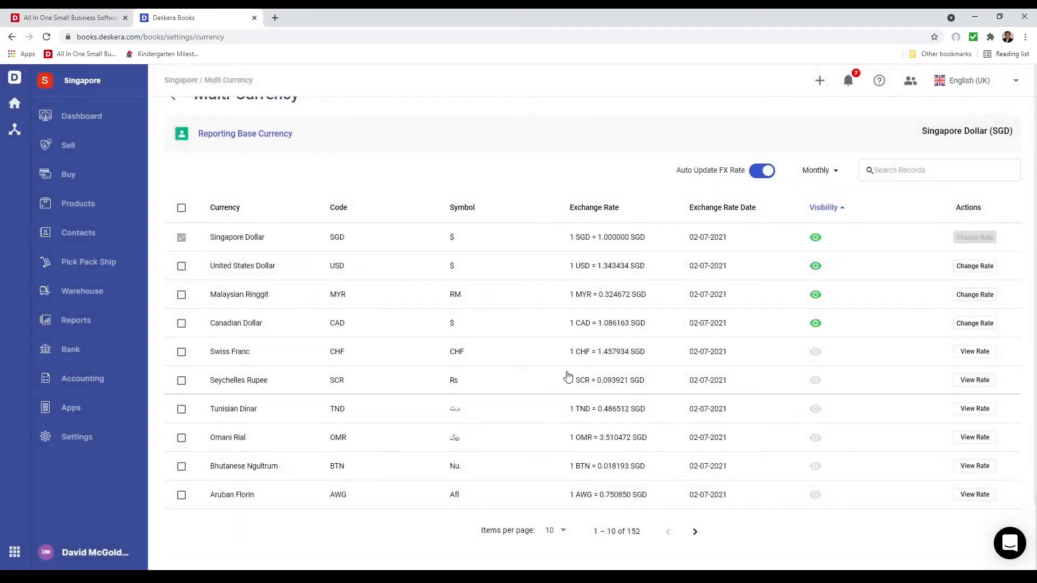
pyautogui.click(965, 382)
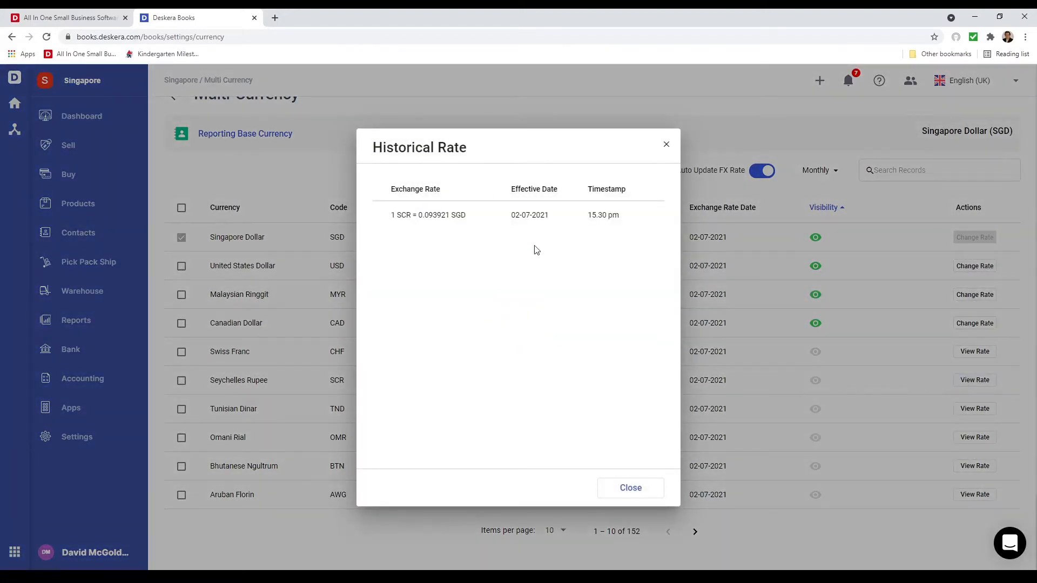
pyautogui.click(627, 488)
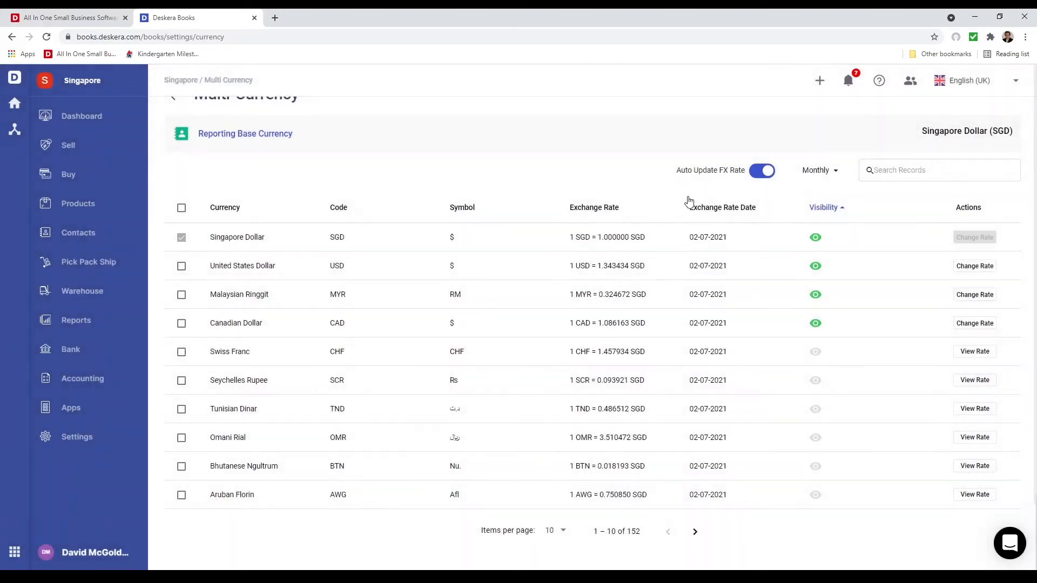
# Switch automatic FX rate updating off and back on, and set its update frequency to Daily
pyautogui.click(762, 172)
pyautogui.click(762, 172)
pyautogui.click(817, 178)
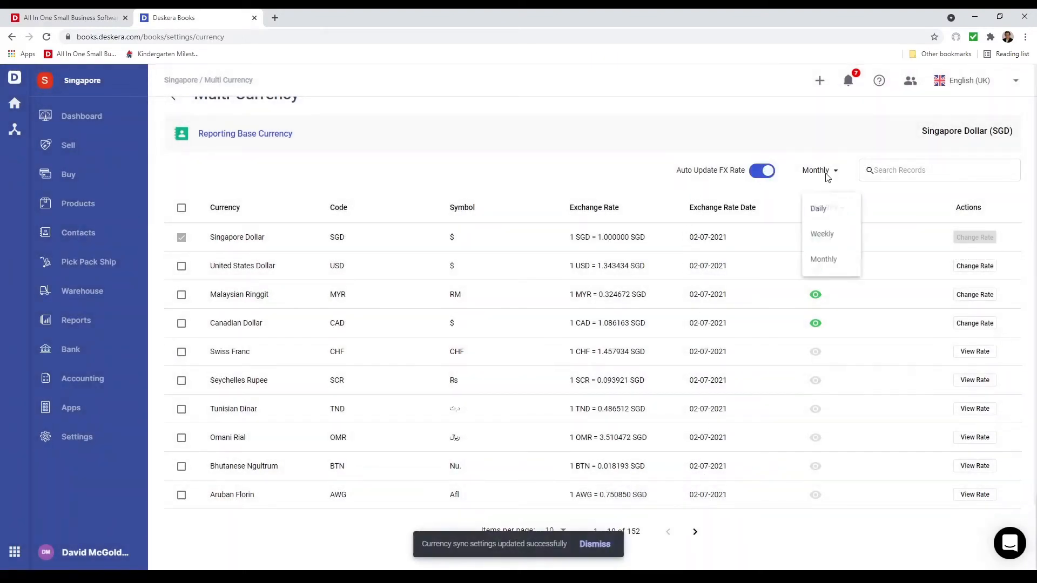
pyautogui.click(828, 208)
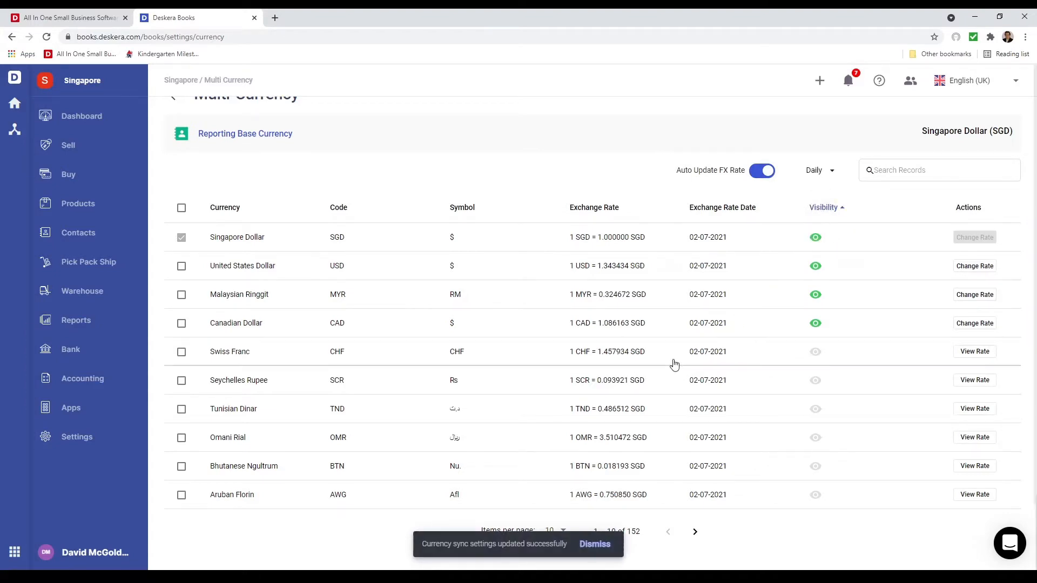
# Turn off the visibility of the TXRC-RE purchase tax in the organisation's tax settings
pyautogui.click(109, 436)
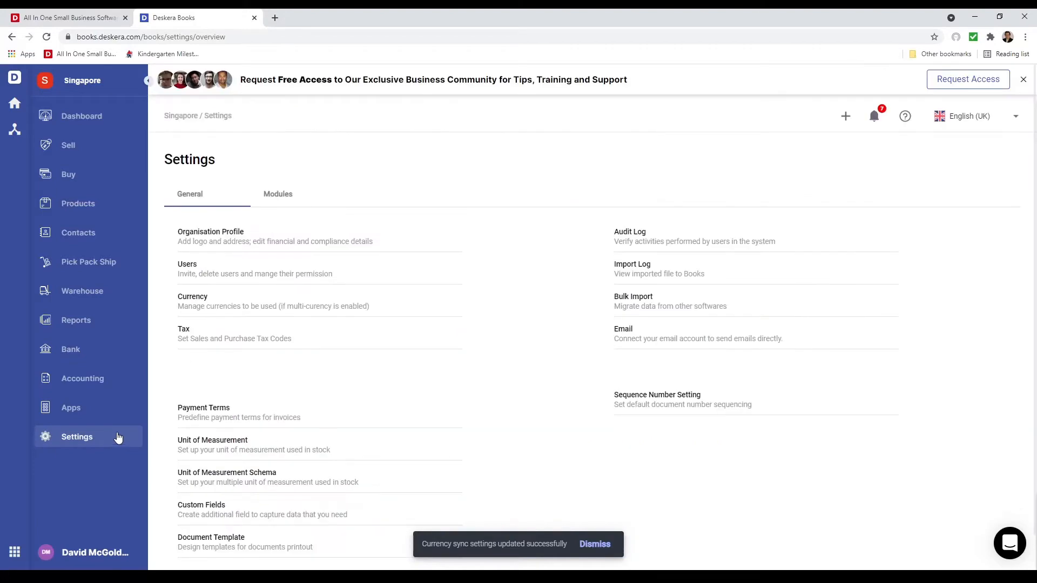
pyautogui.click(185, 331)
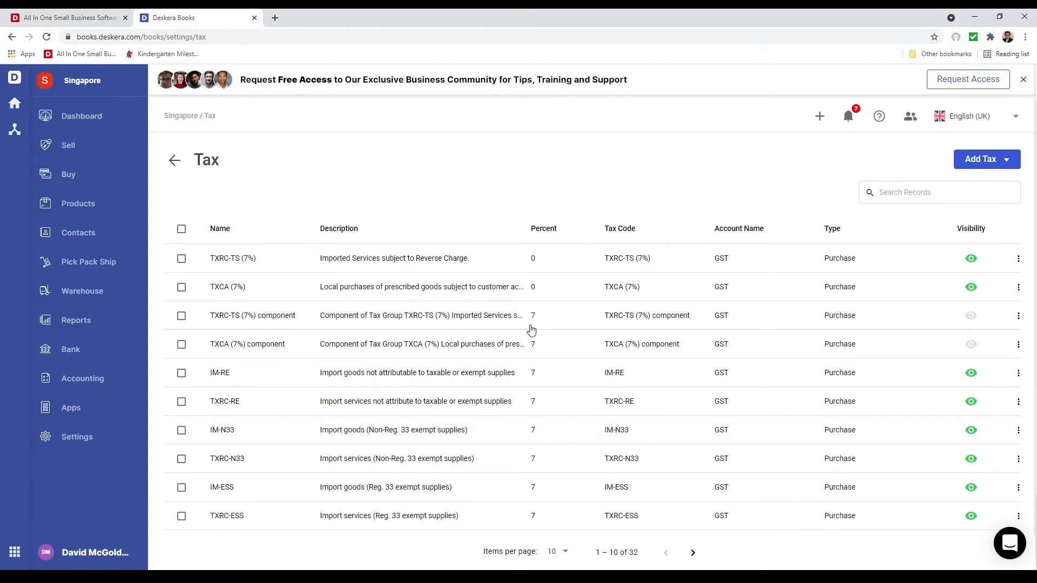
pyautogui.click(971, 403)
# Start a new tax group named "Tax Group" with tax code TX-2002 and type Sales
pyautogui.click(979, 165)
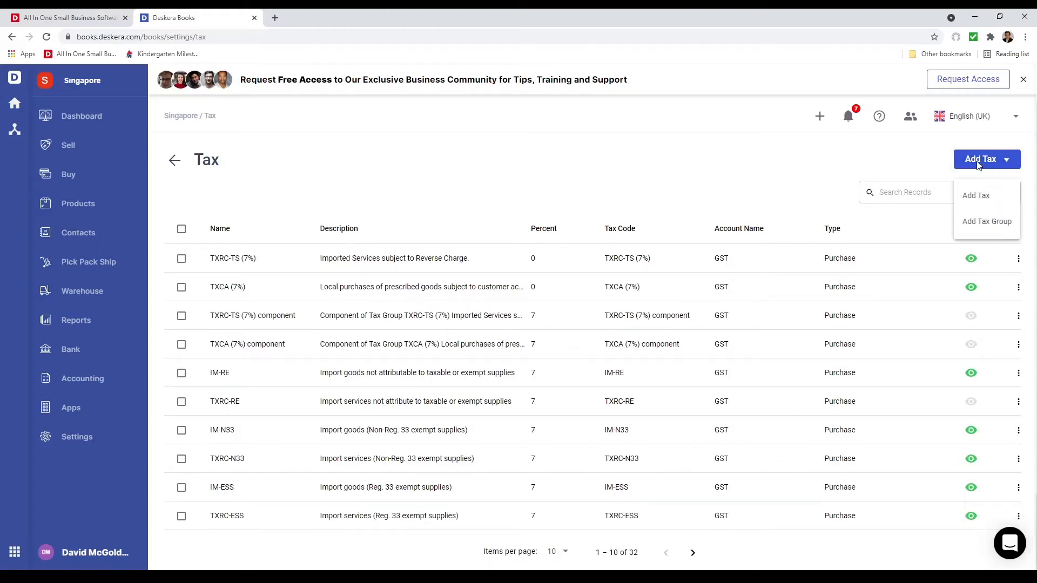
pyautogui.click(982, 219)
pyautogui.click(511, 239)
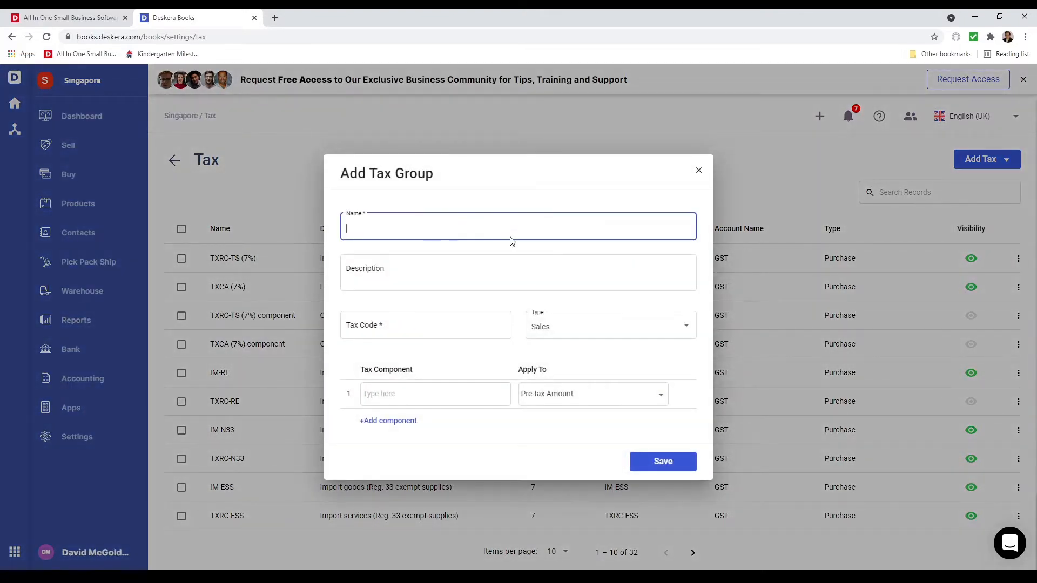
pyautogui.write('Tax Group')
pyautogui.press('Tab')
pyautogui.press('Tab')
pyautogui.write('TS')
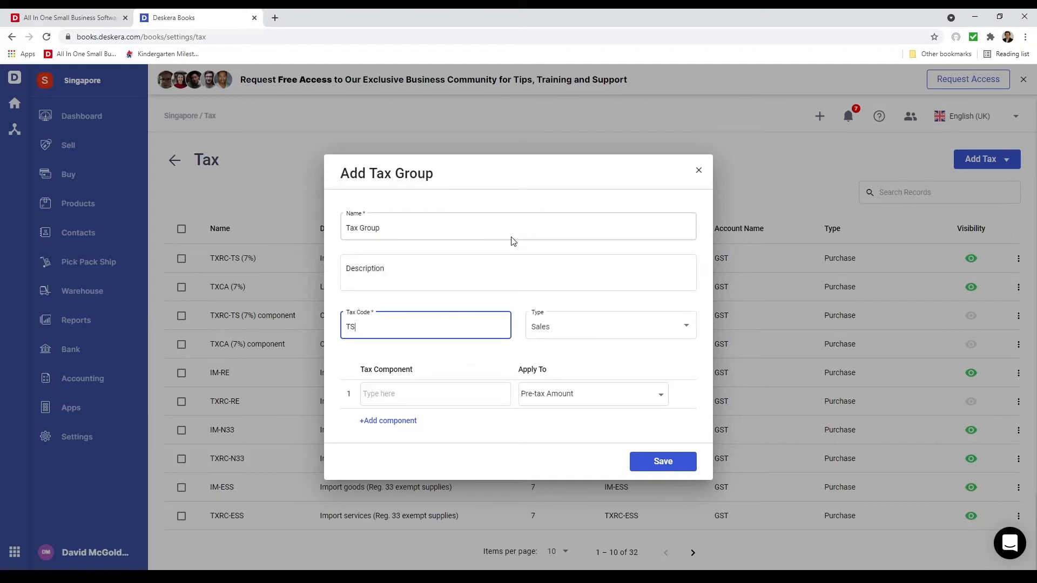
pyautogui.press('BackSpace')
pyautogui.write('X-2002')
pyautogui.click(554, 328)
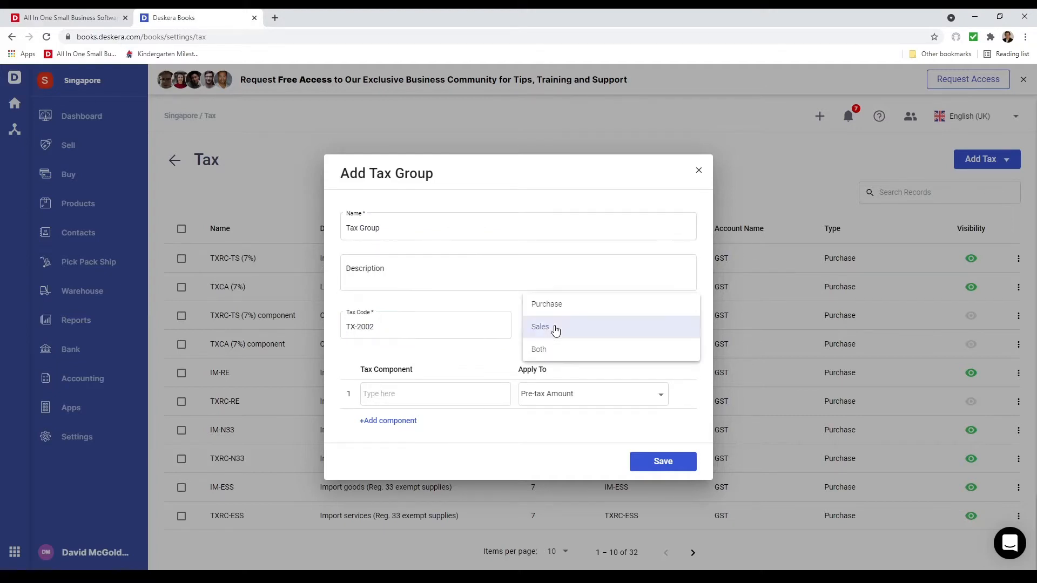
pyautogui.click(556, 329)
# Add SR (7%) and OS (0%) as the tax group's components, both applied to the pre-tax amount, and save the group
pyautogui.click(426, 394)
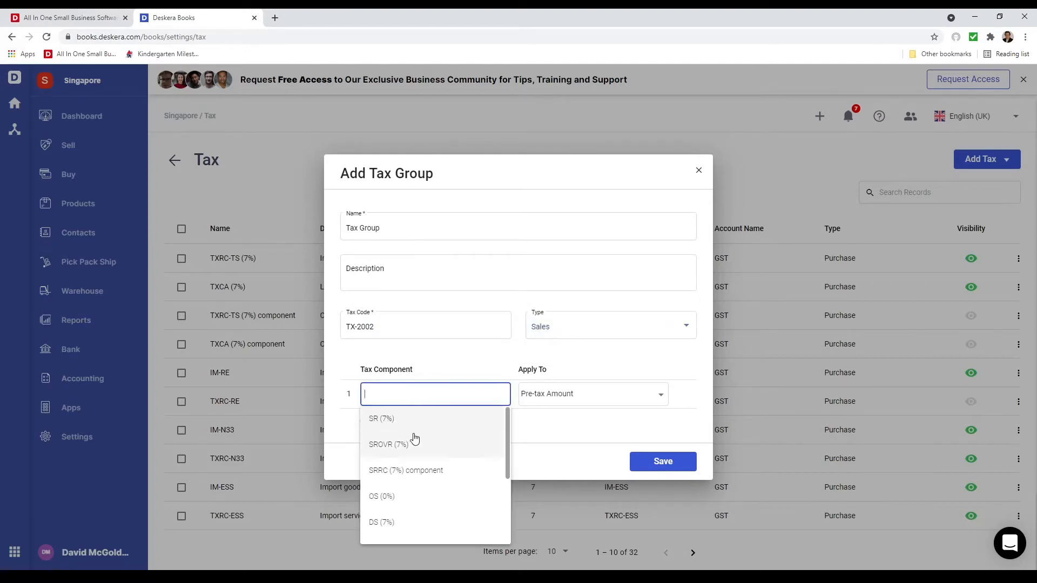
pyautogui.click(413, 431)
pyautogui.click(384, 421)
pyautogui.click(385, 409)
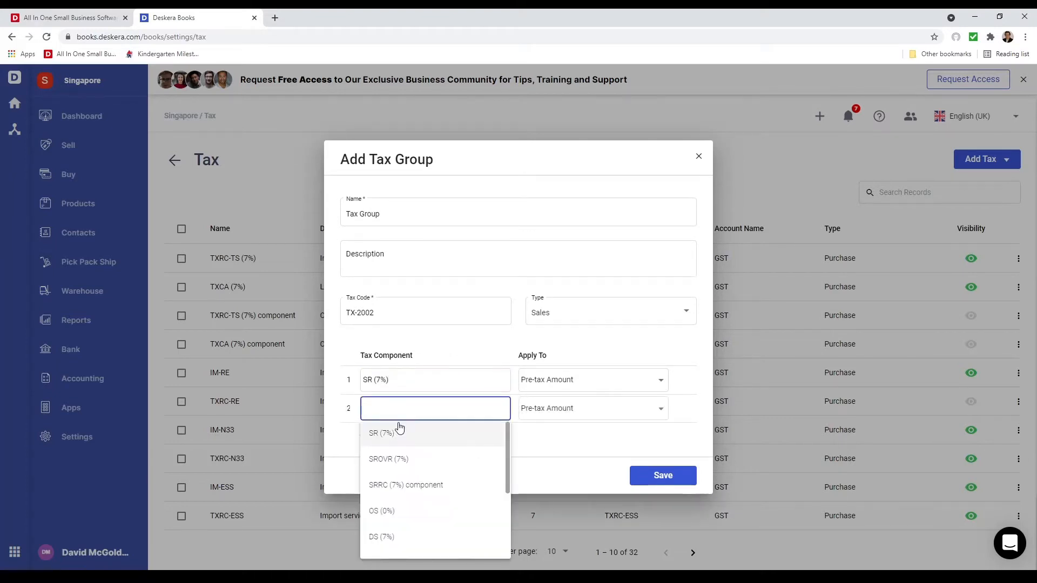
pyautogui.click(421, 516)
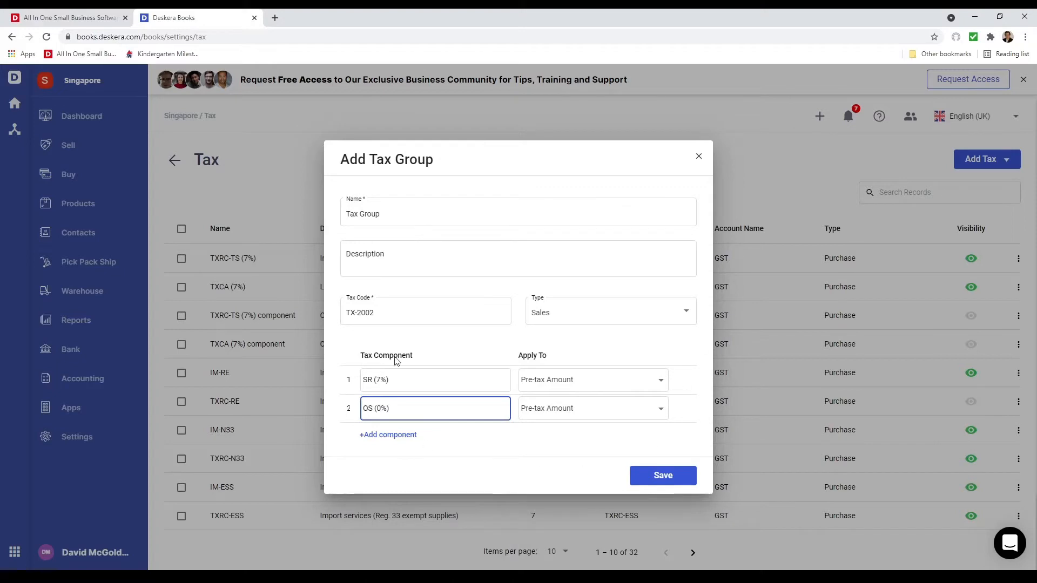
pyautogui.click(633, 383)
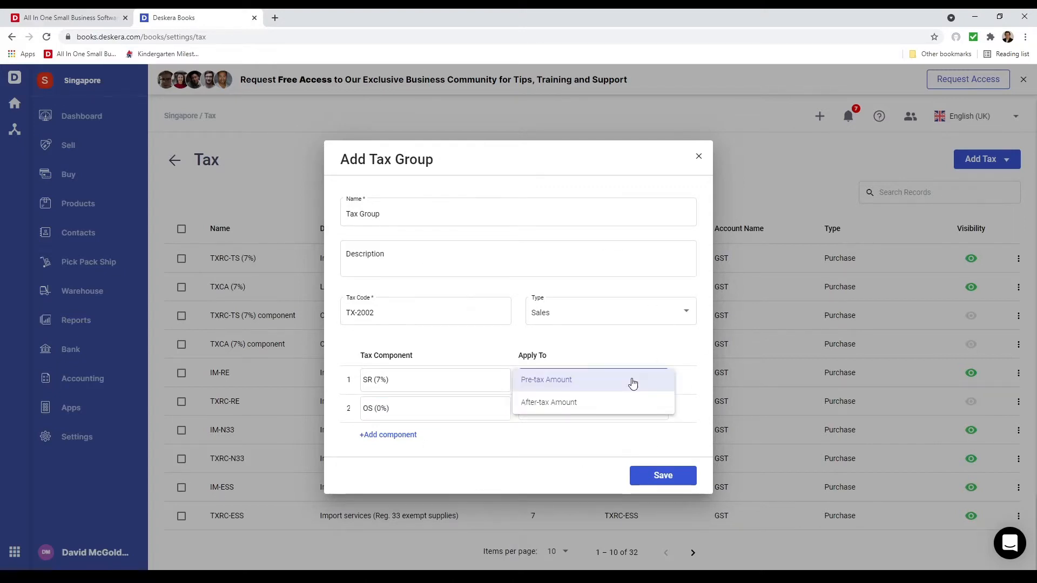
pyautogui.click(576, 384)
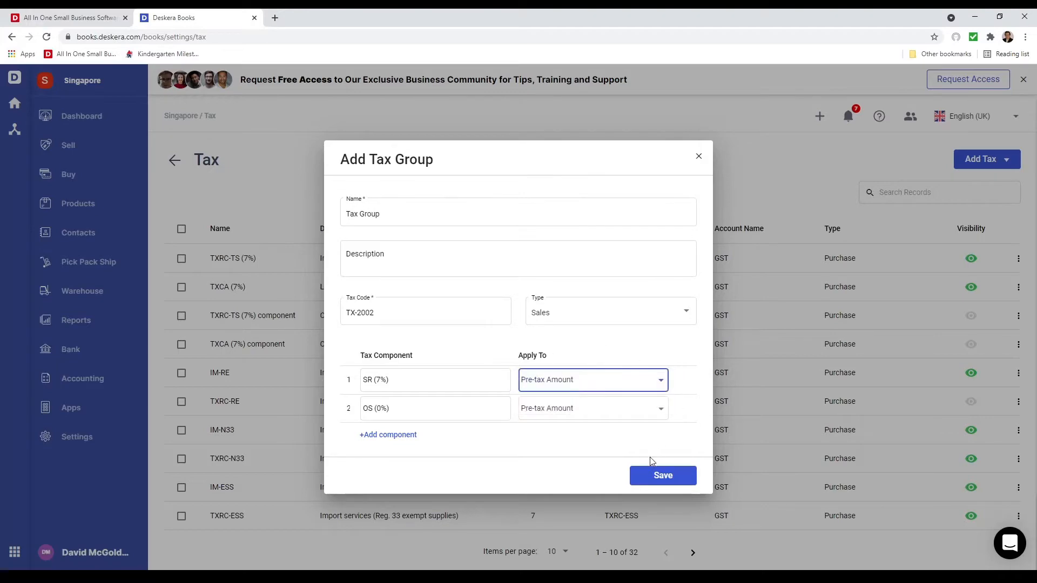
pyautogui.click(659, 479)
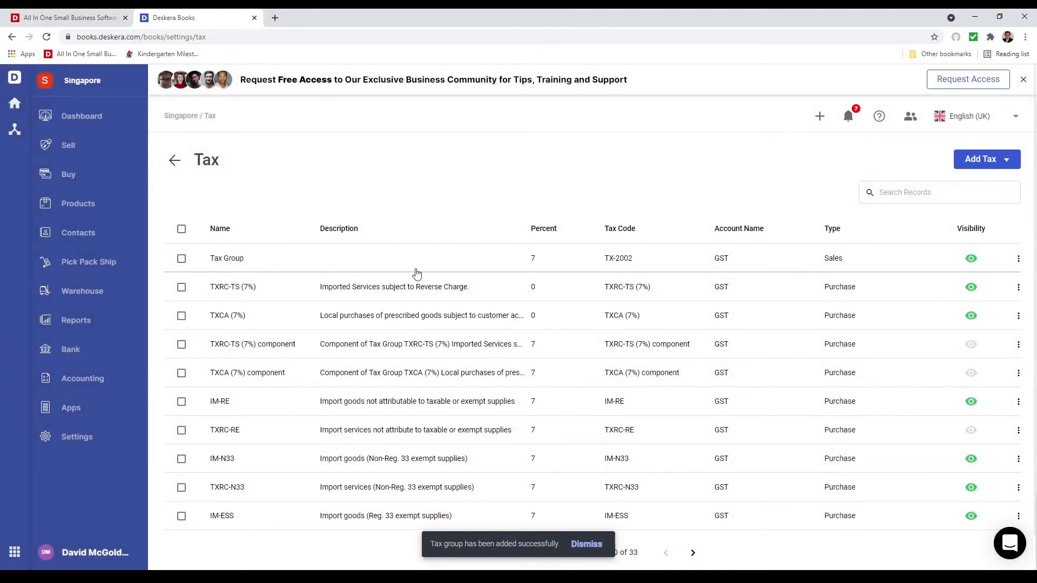
# Delete the sales tax named "Tax Group" from the organisation's tax list
pyautogui.click(182, 259)
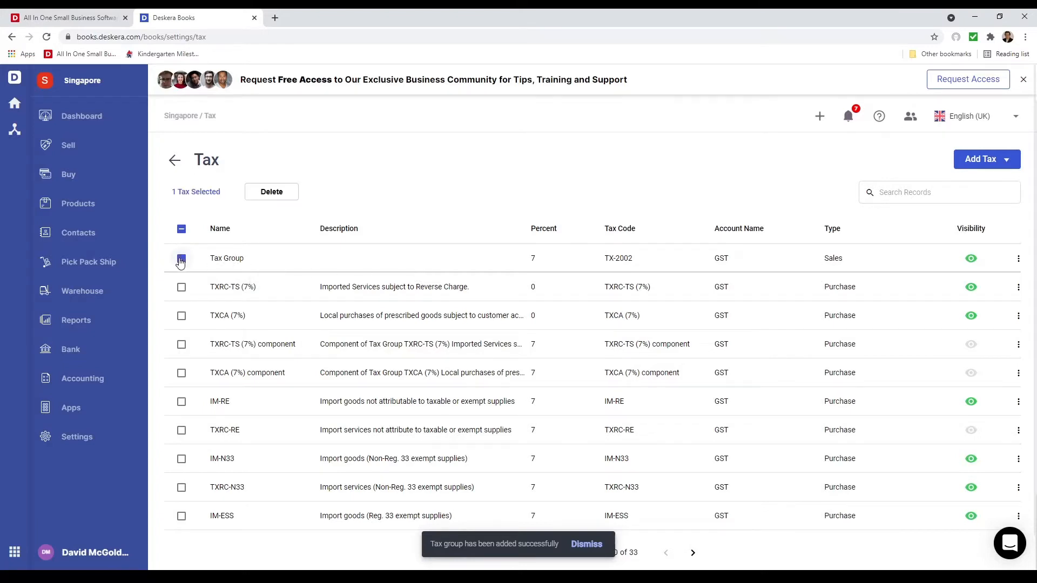
pyautogui.click(277, 193)
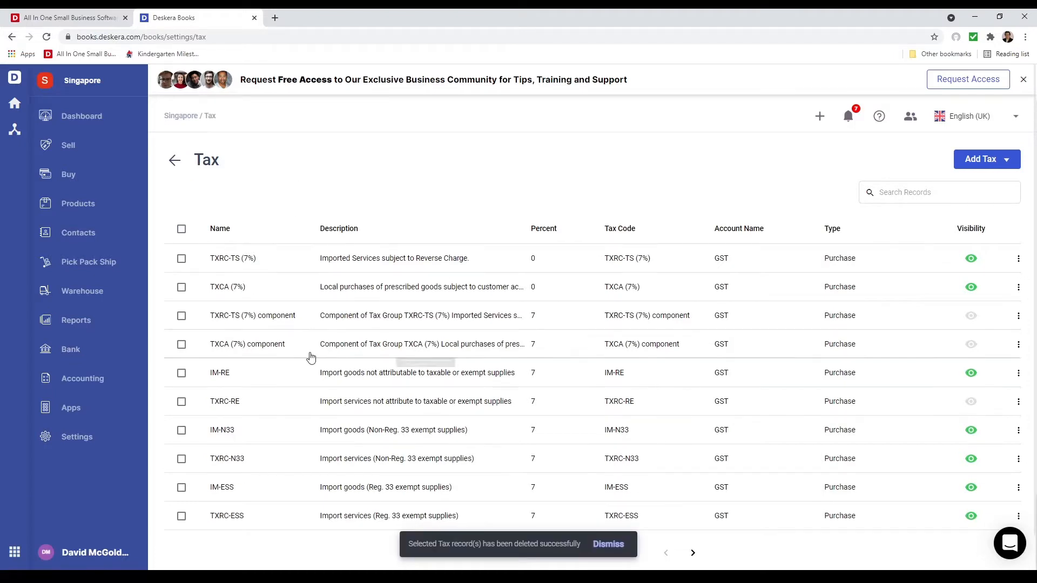
# Start a new contact named "Singapore Computers" and enter the contact's email address
pyautogui.click(93, 244)
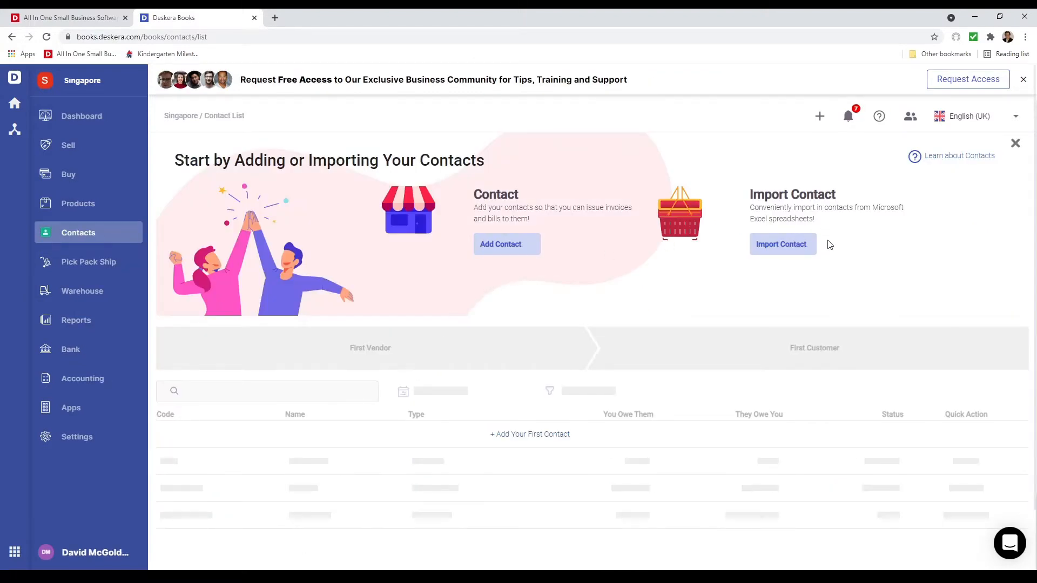
pyautogui.click(516, 247)
pyautogui.click(405, 247)
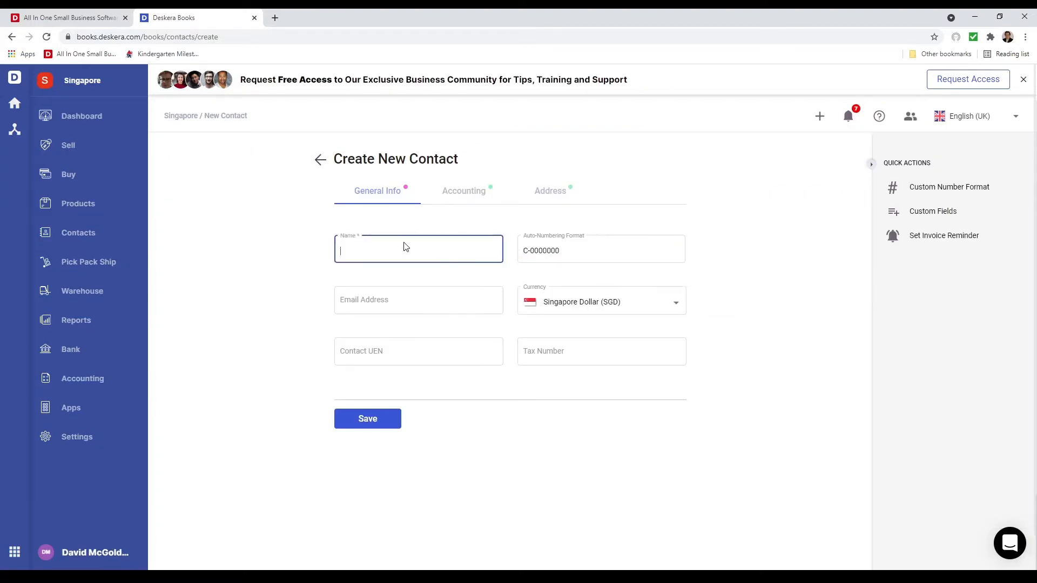
pyautogui.write('Singapore Computers')
pyautogui.click(594, 255)
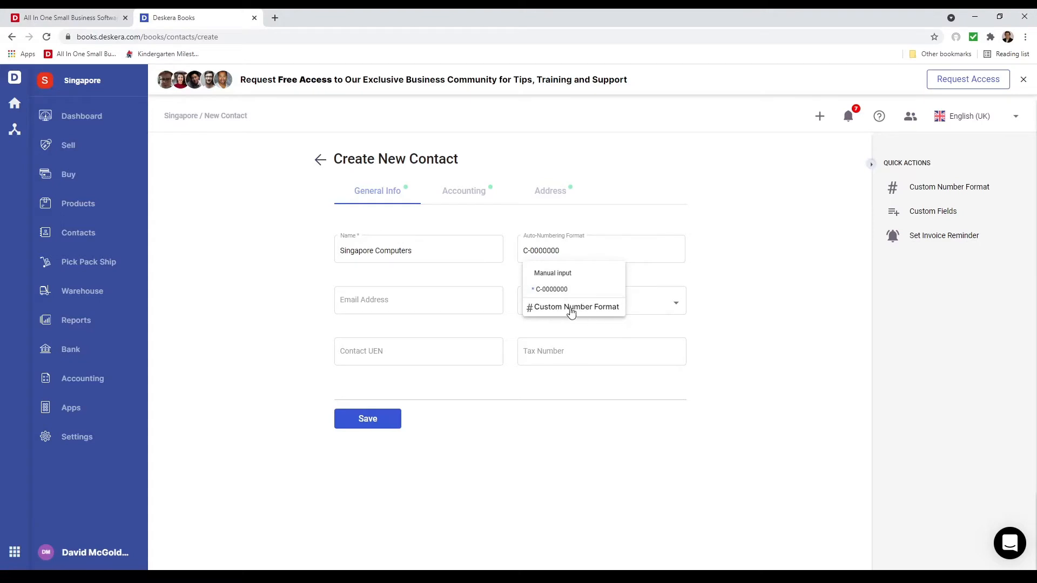
pyautogui.click(413, 304)
pyautogui.click(412, 304)
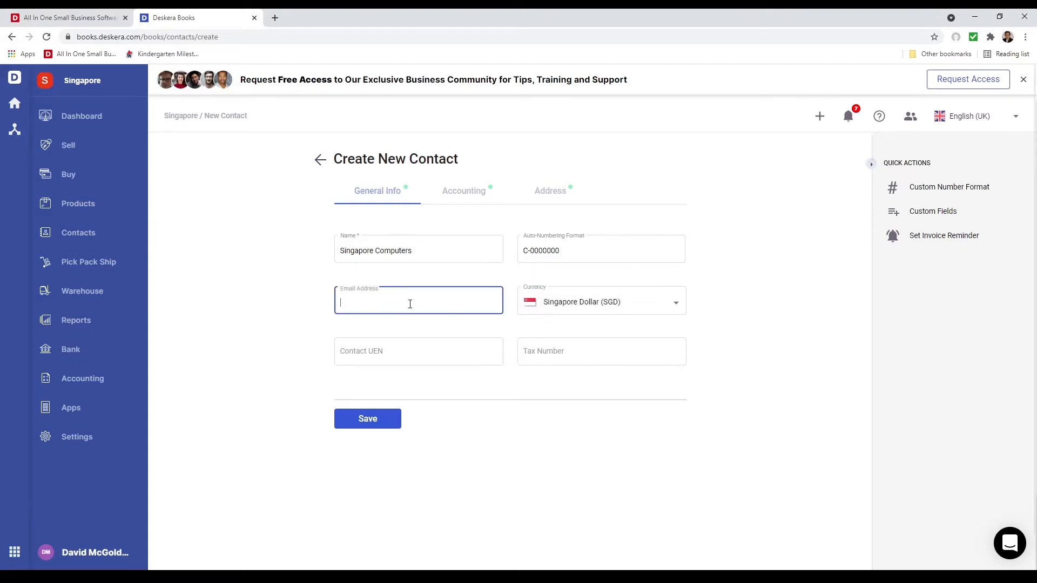
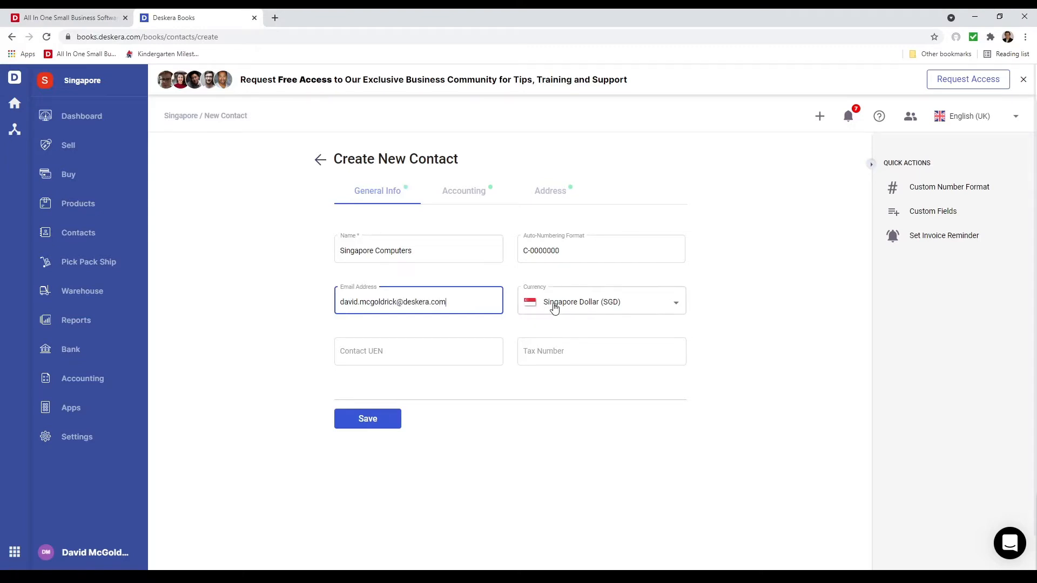
# Fill in the new contact's street address and city, leaving UEN, tax number and accounting defaults unchanged, and save the contact
pyautogui.click(424, 356)
pyautogui.click(585, 364)
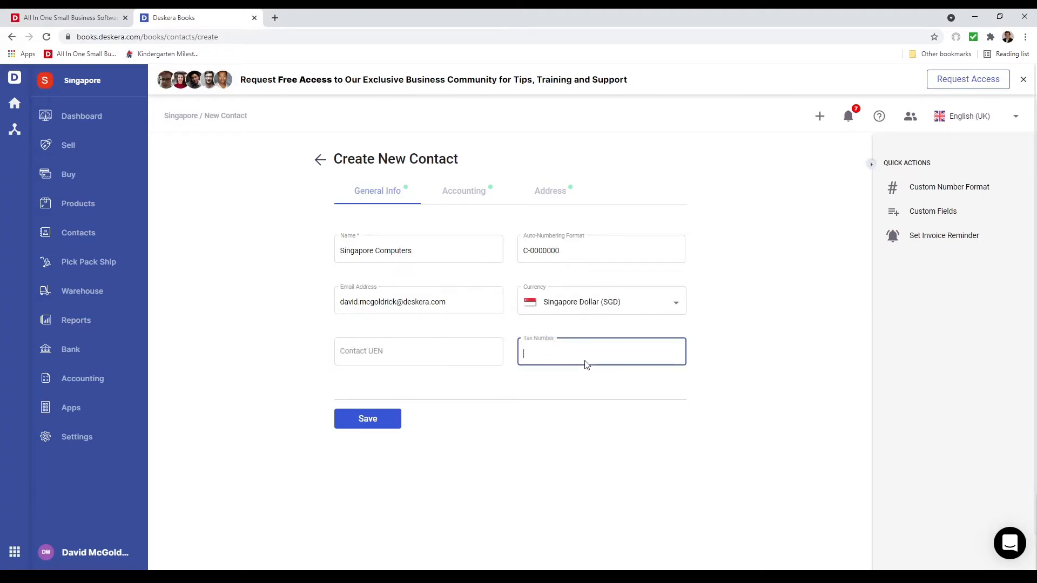
pyautogui.click(460, 196)
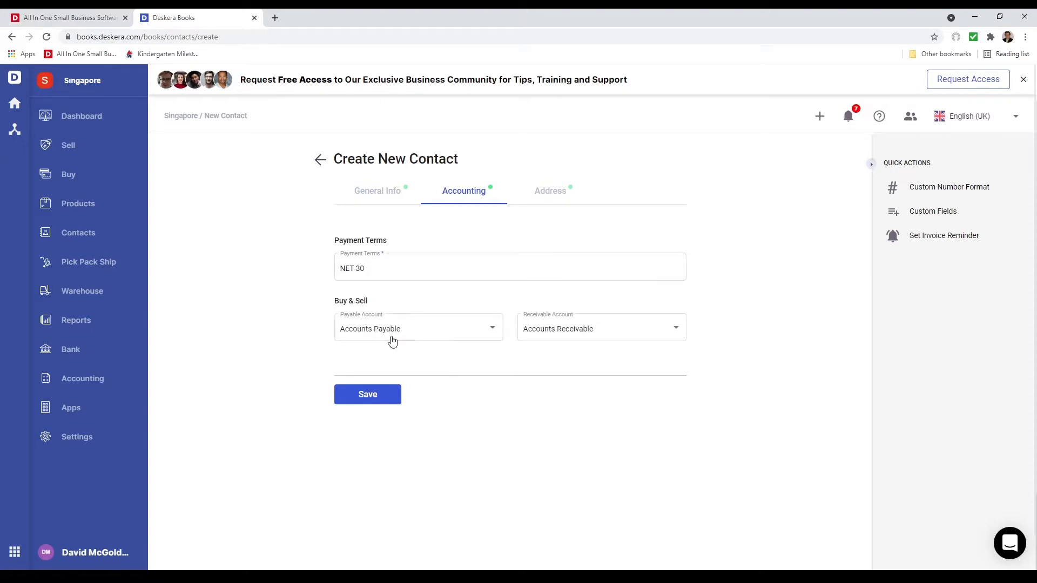
pyautogui.click(542, 191)
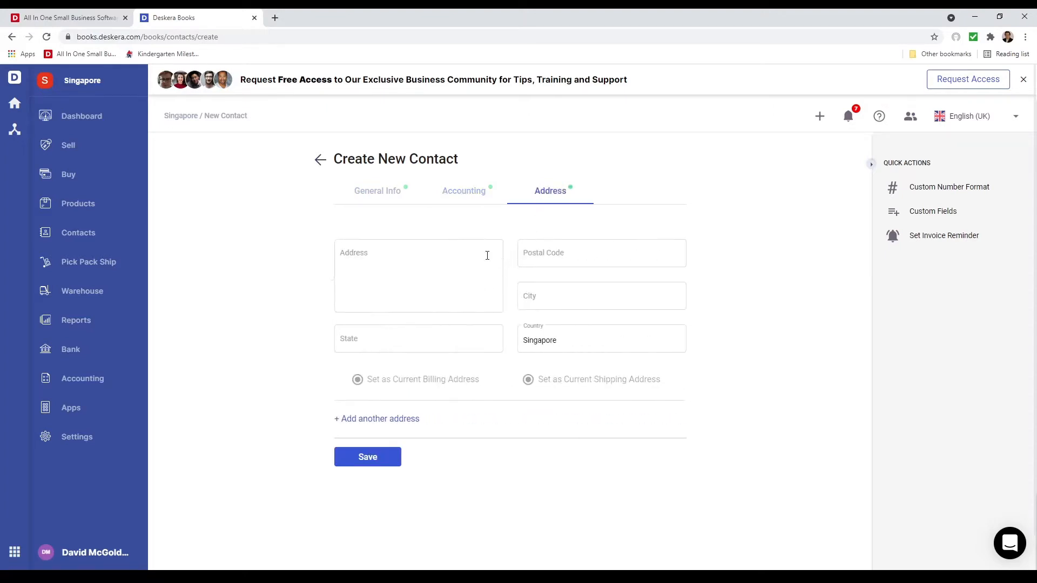
pyautogui.click(452, 261)
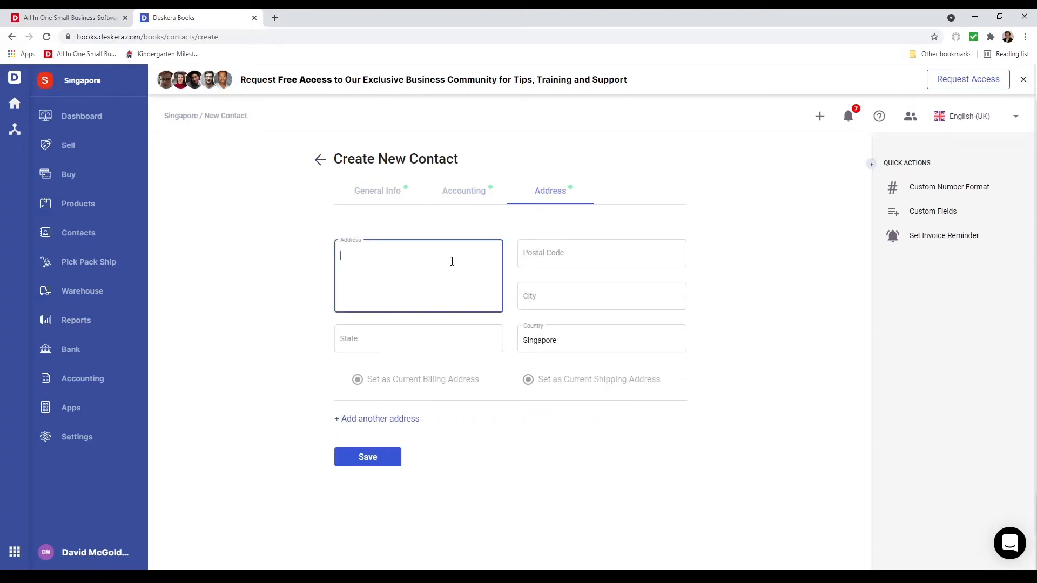
pyautogui.click(420, 327)
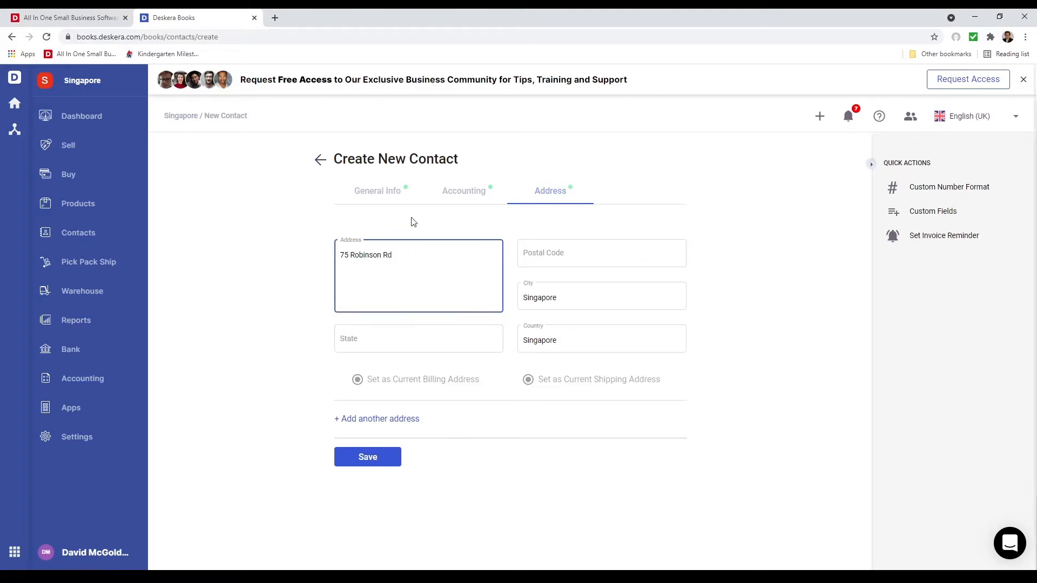
pyautogui.click(381, 458)
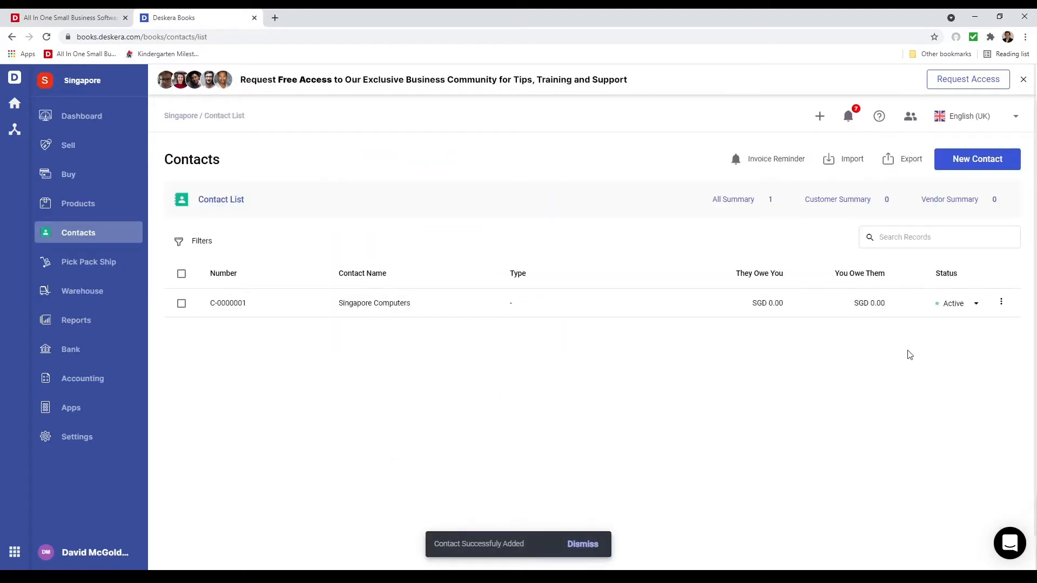
# Start a new product and set its type to Tracked
pyautogui.click(93, 205)
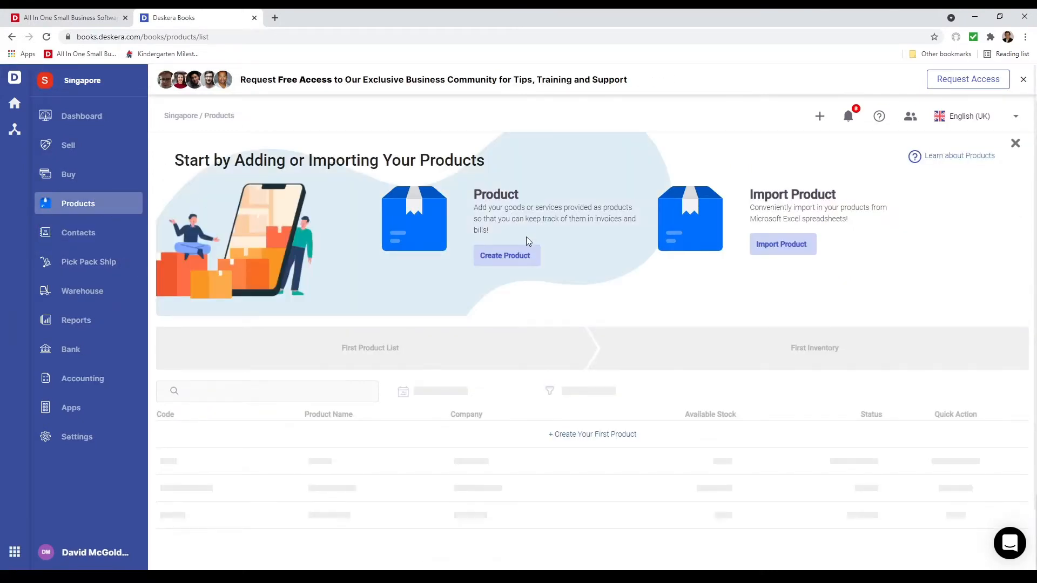
pyautogui.click(502, 256)
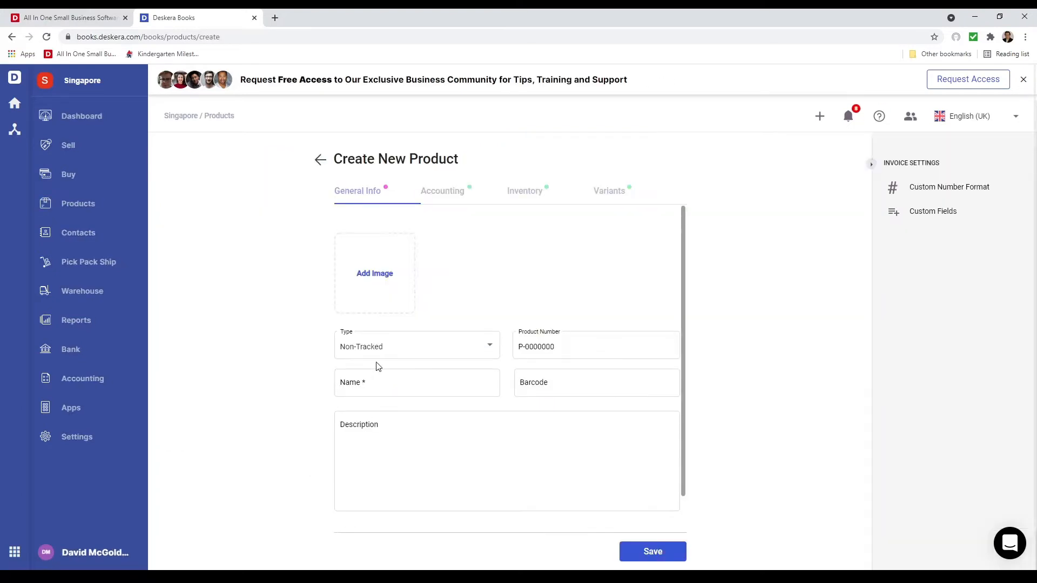
pyautogui.click(383, 349)
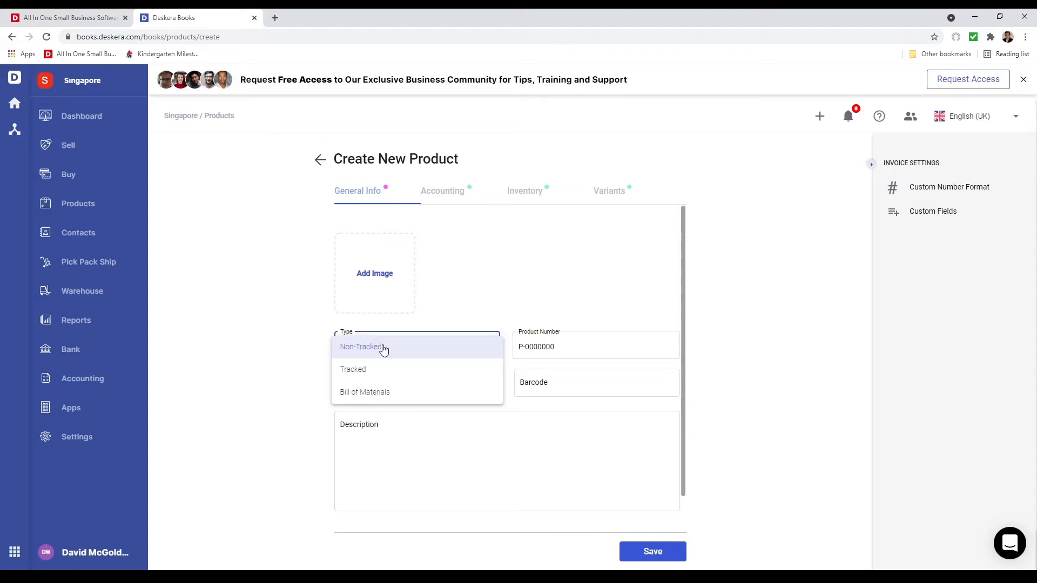
pyautogui.click(379, 377)
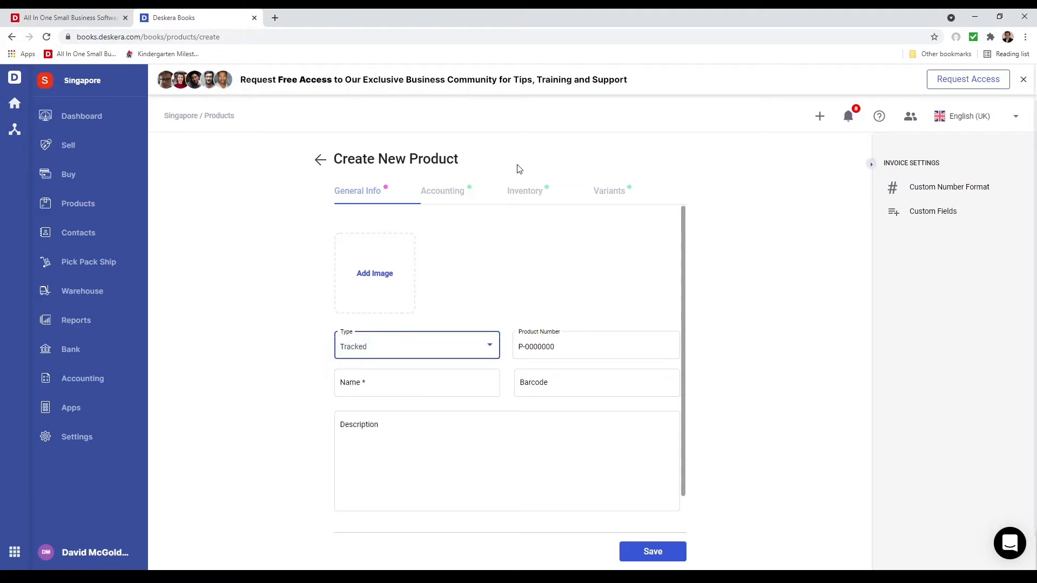
# Try advanced batch tracking and the Bill of Materials type on the new product, and return its type to Tracked
pyautogui.click(527, 190)
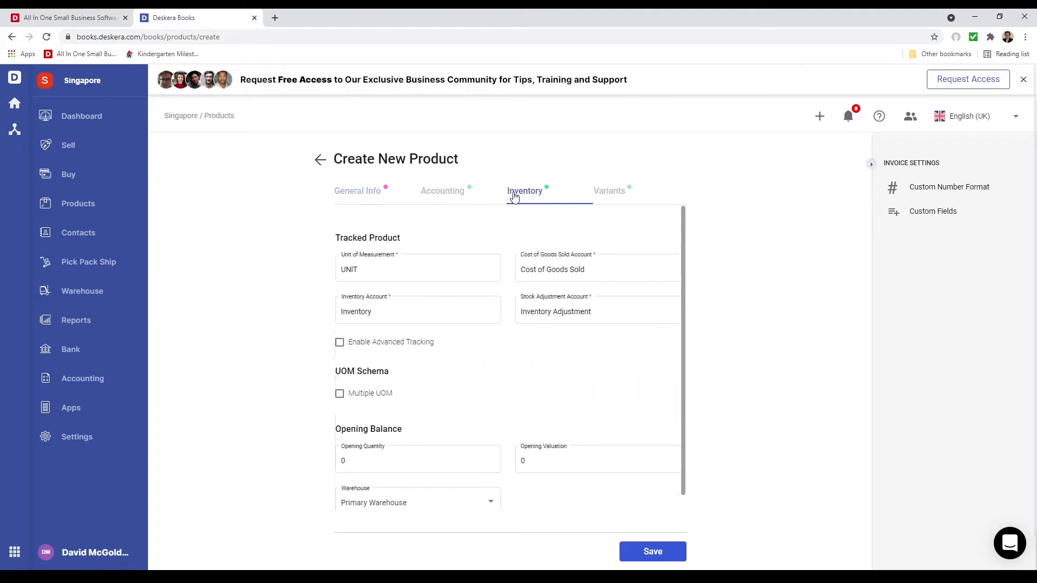
pyautogui.click(366, 346)
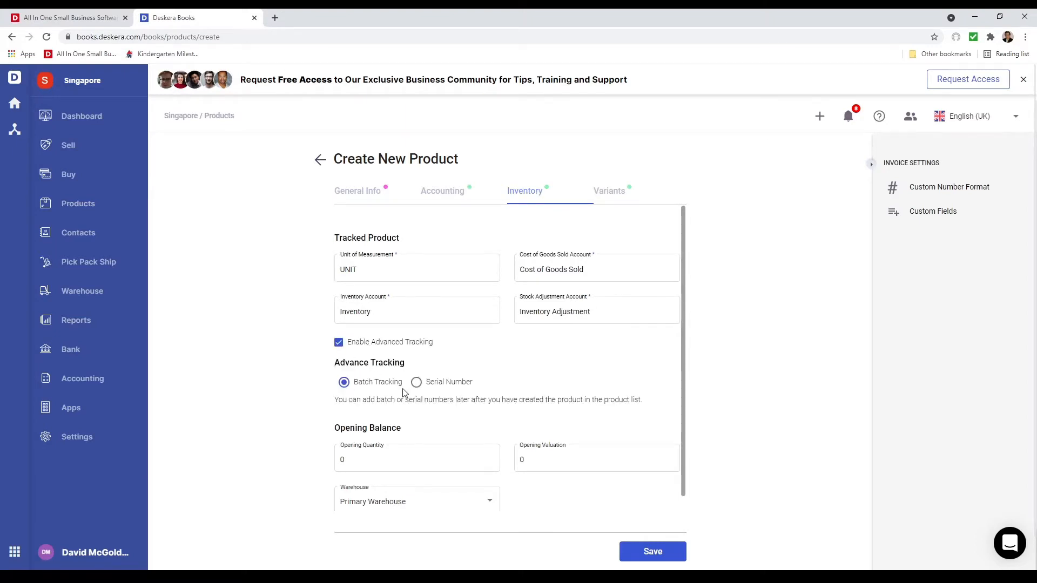
pyautogui.click(371, 193)
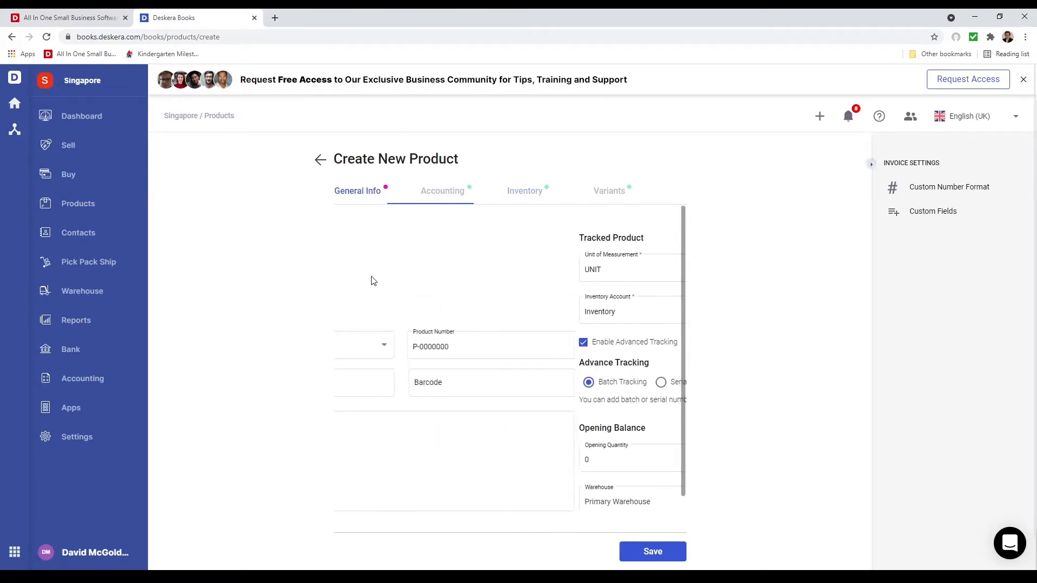
pyautogui.click(412, 355)
pyautogui.click(405, 372)
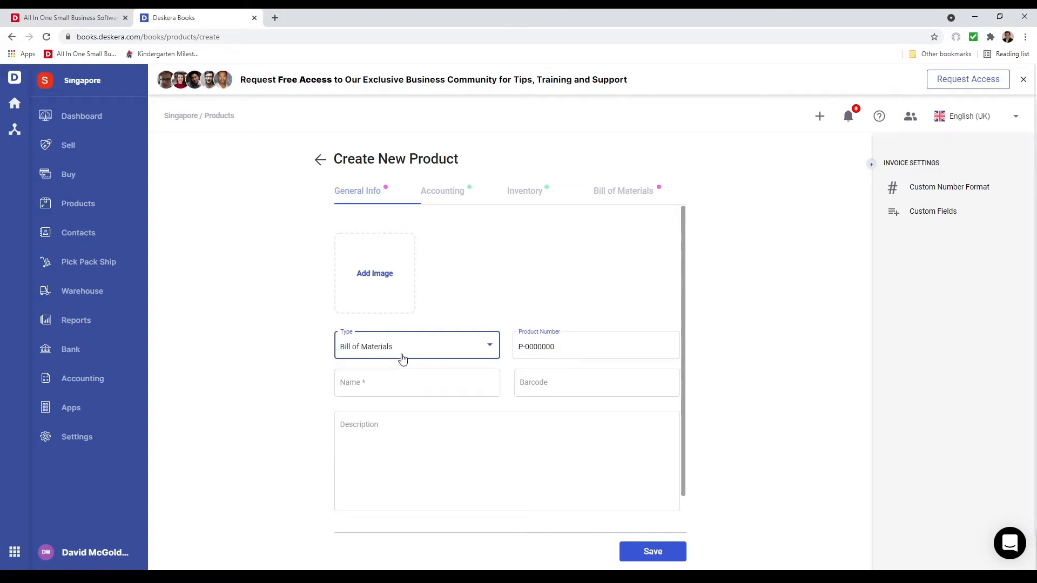
pyautogui.click(403, 355)
pyautogui.click(393, 329)
# Name the product "Apples" and set its purchase price to 10 and sales price to 20
pyautogui.click(377, 381)
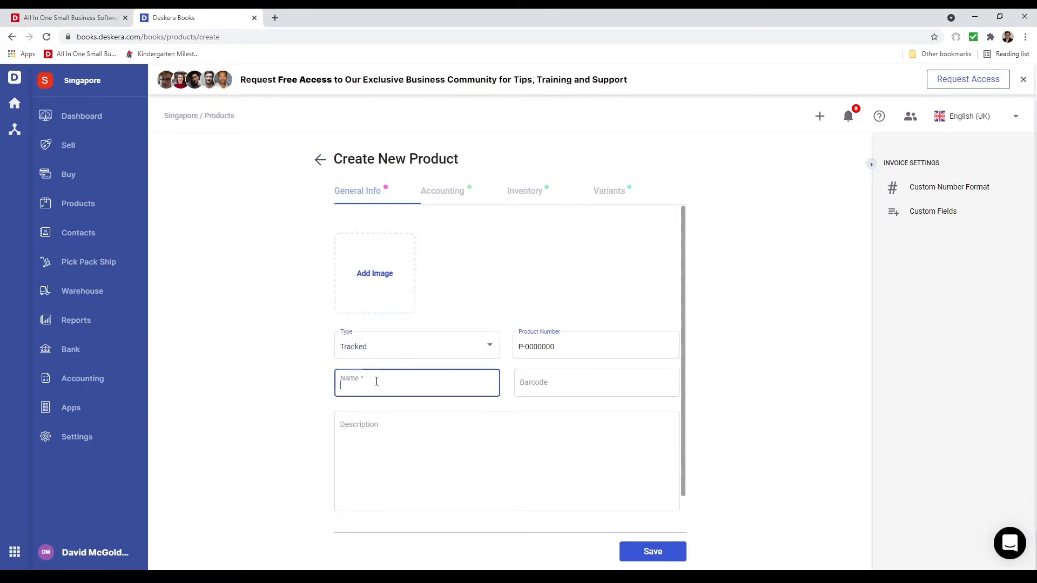
pyautogui.write('Apples')
pyautogui.click(443, 192)
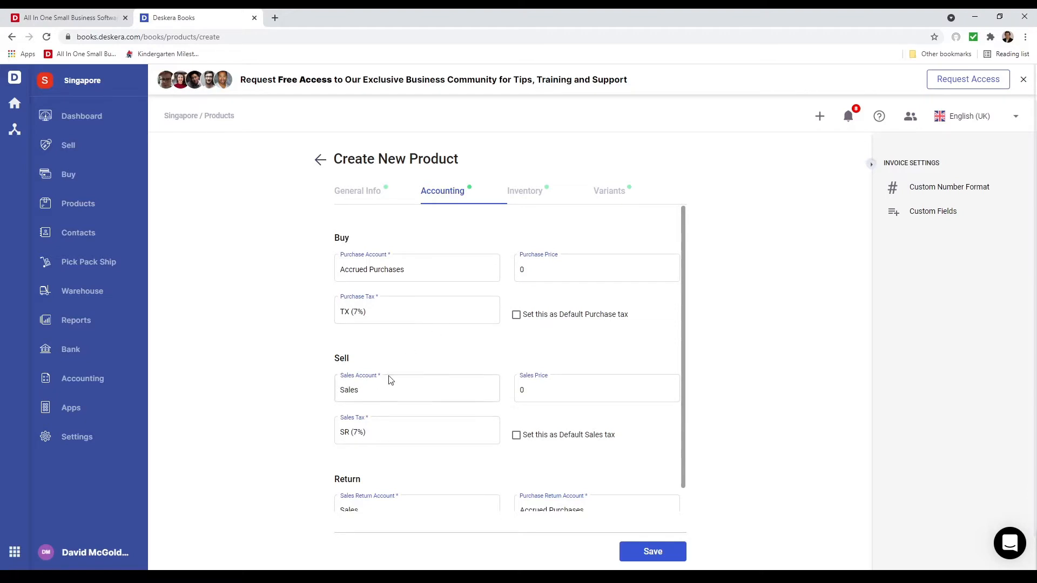
pyautogui.click(536, 273)
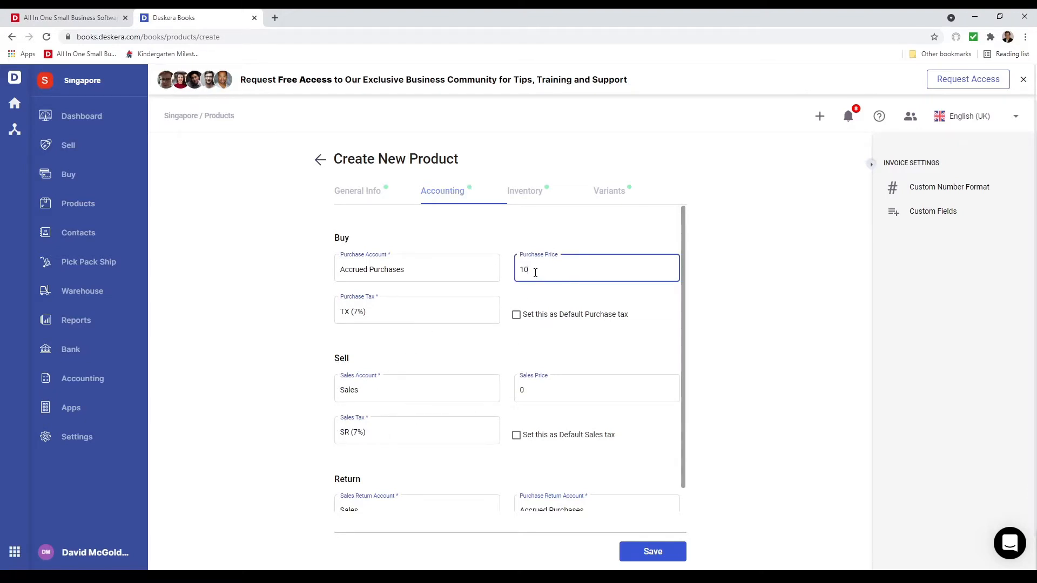
pyautogui.click(533, 390)
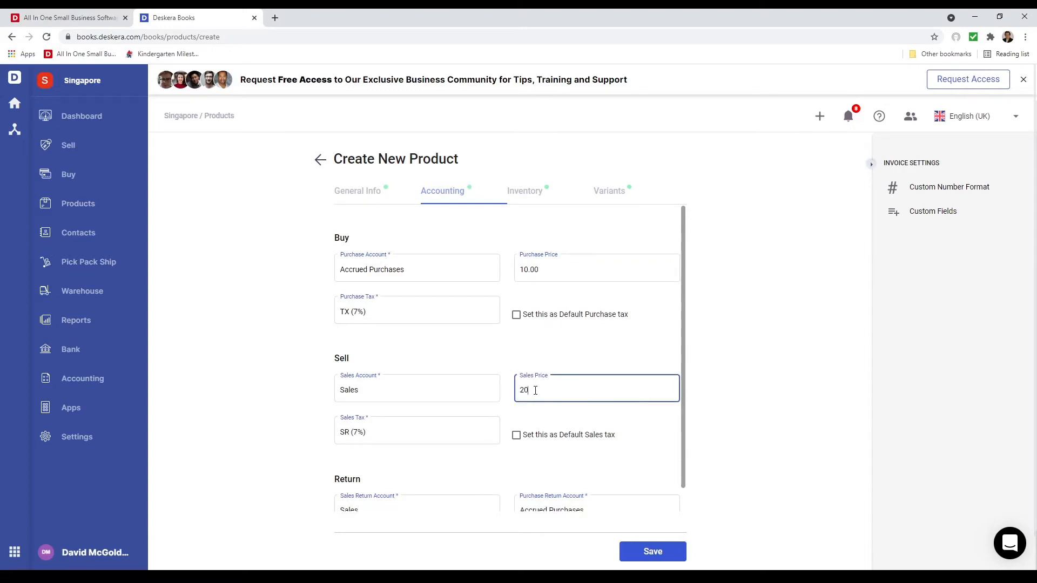
# Set the product's inventory unit of measurement to KG
pyautogui.click(523, 194)
pyautogui.click(420, 270)
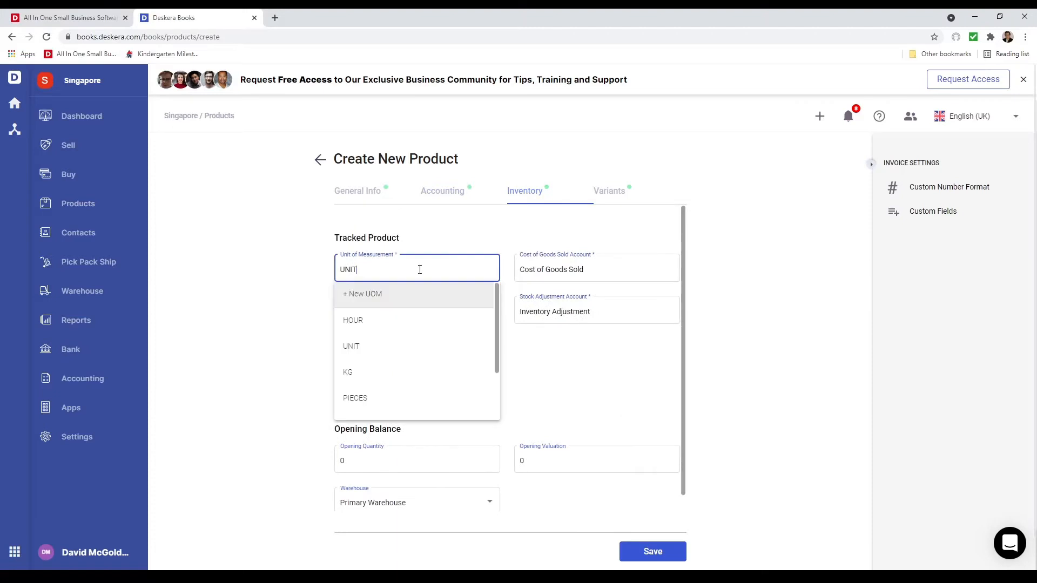
pyautogui.scroll(-3, 424, 322)
pyautogui.click(417, 308)
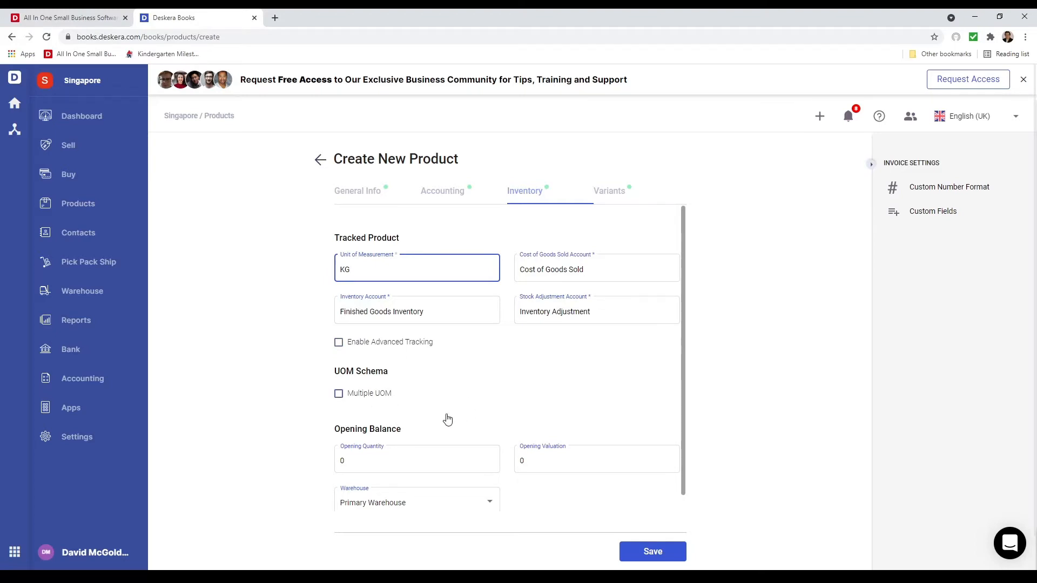
pyautogui.scroll(-2, 447, 462)
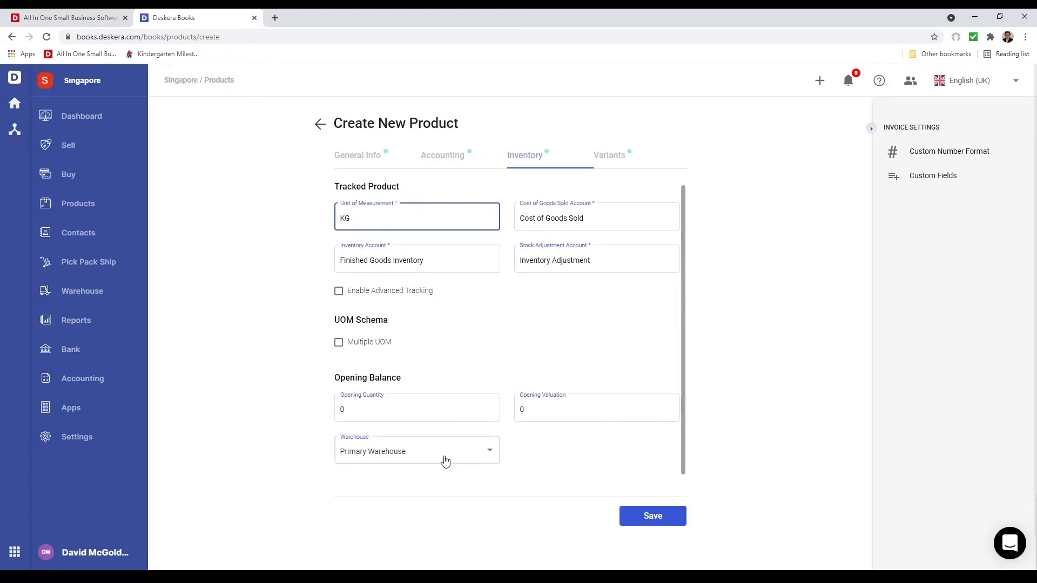
pyautogui.scroll(2, 637, 445)
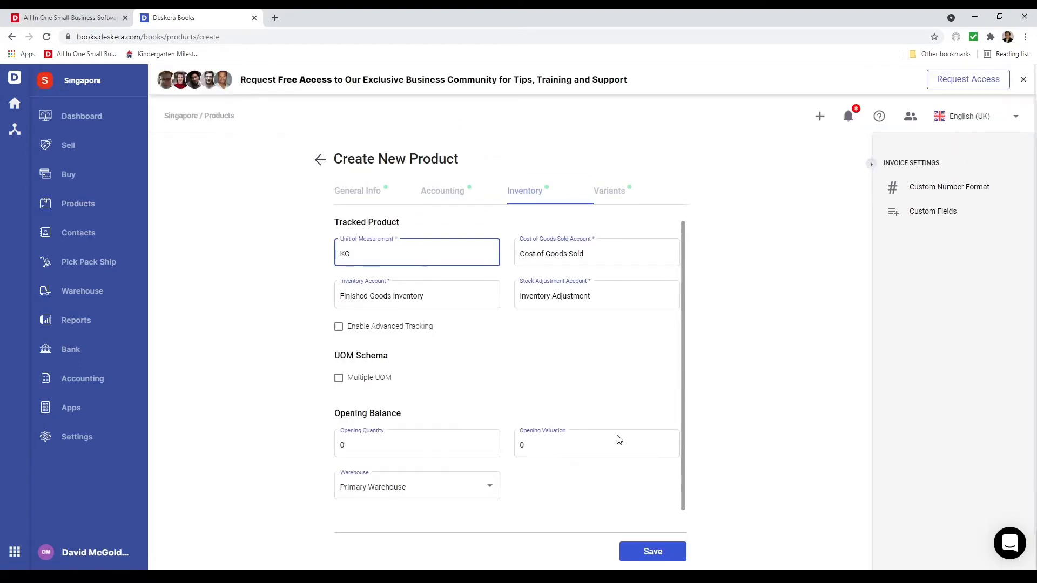
# Enable multiple variants for the product and define a Color attribute with the values Red and Green
pyautogui.click(603, 195)
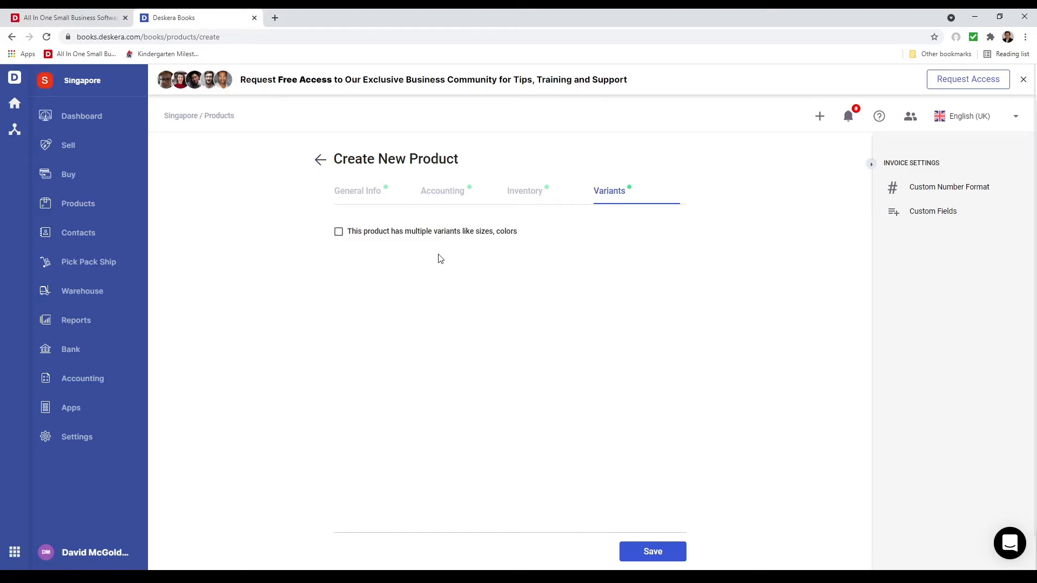
pyautogui.click(338, 232)
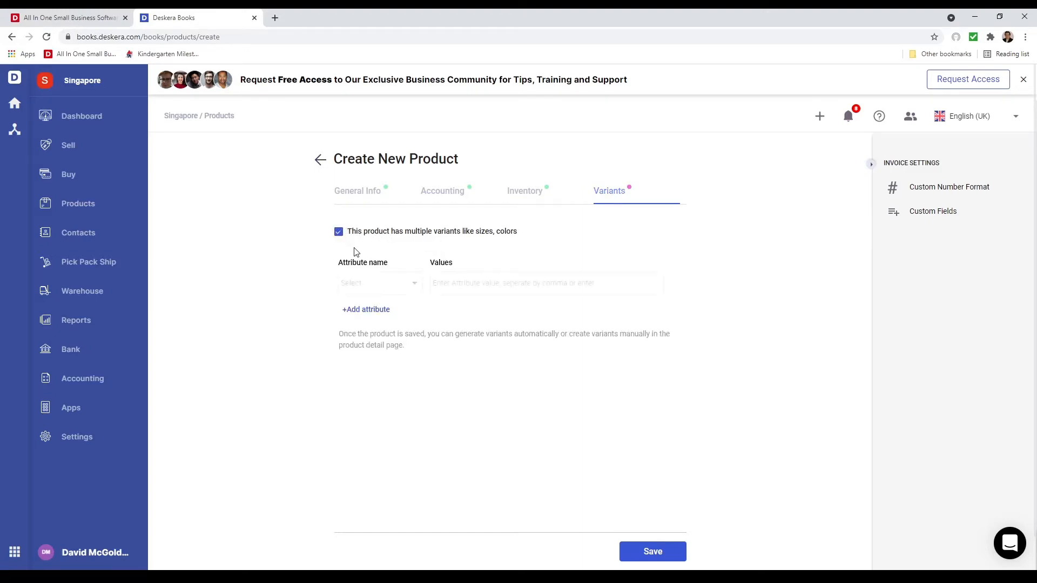
pyautogui.click(387, 288)
pyautogui.click(383, 286)
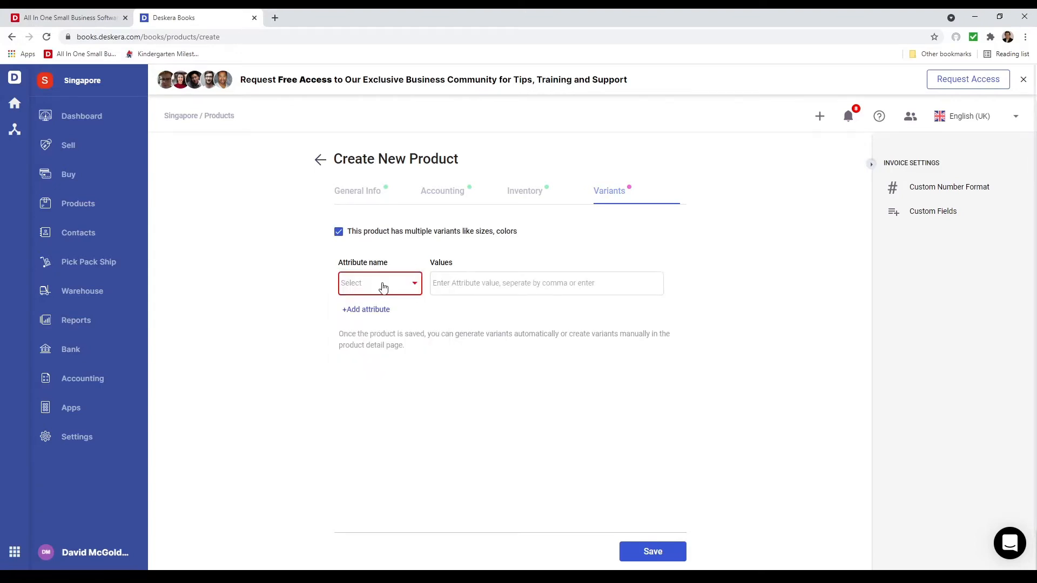
pyautogui.click(383, 287)
pyautogui.click(355, 326)
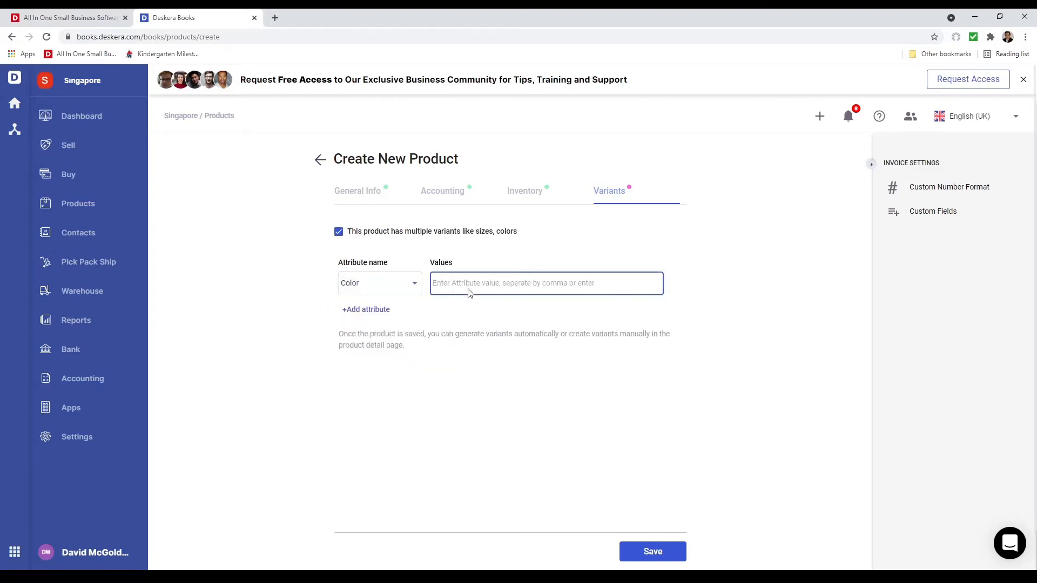
pyautogui.write('Red')
pyautogui.press('Return')
pyautogui.write('Gr')
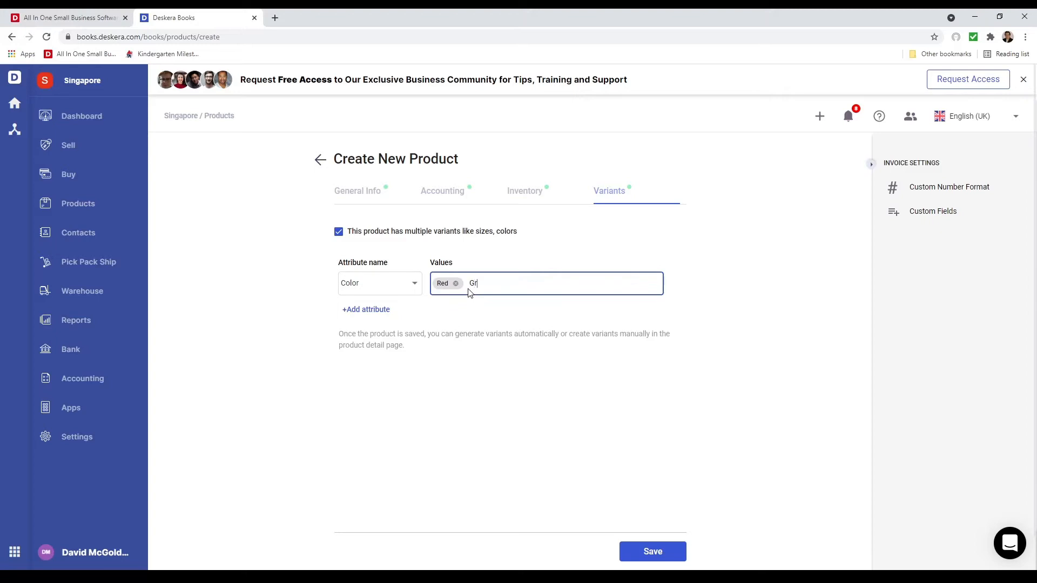
pyautogui.write('een')
pyautogui.press('Return')
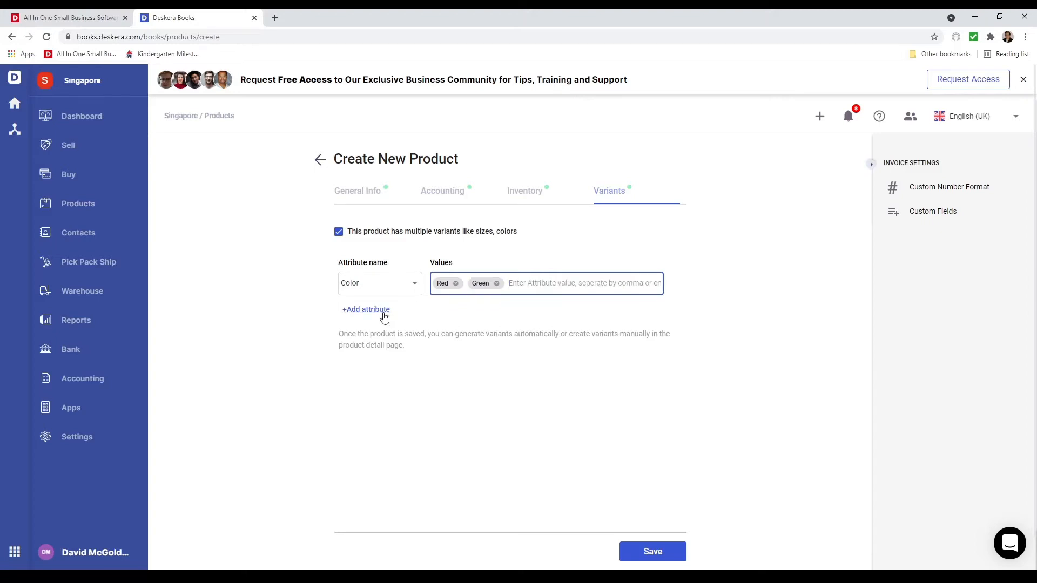
# Add a Size attribute to the product's variants with the values Small and Large
pyautogui.click(359, 311)
pyautogui.click(360, 319)
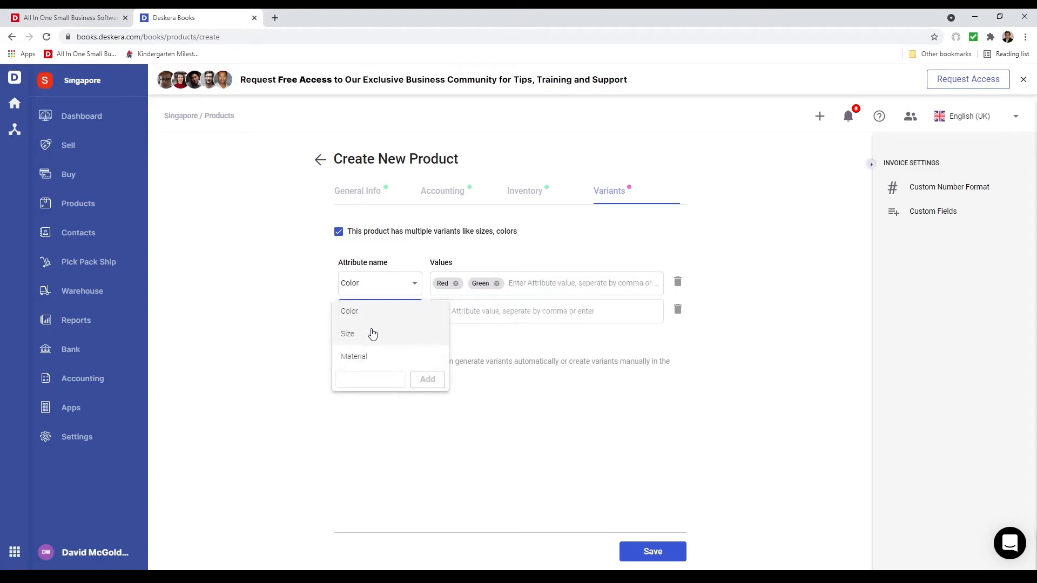
pyautogui.click(373, 333)
pyautogui.click(460, 308)
pyautogui.write('Sa')
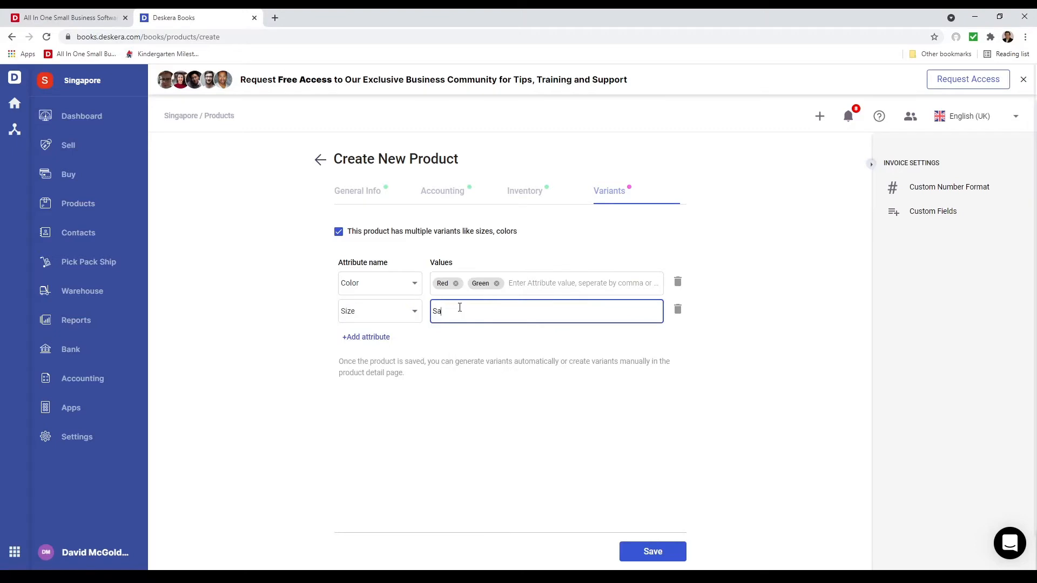
pyautogui.write('mall')
pyautogui.press('Return')
pyautogui.write('L')
pyautogui.write('Larg')
pyautogui.write('e')
pyautogui.press('Return')
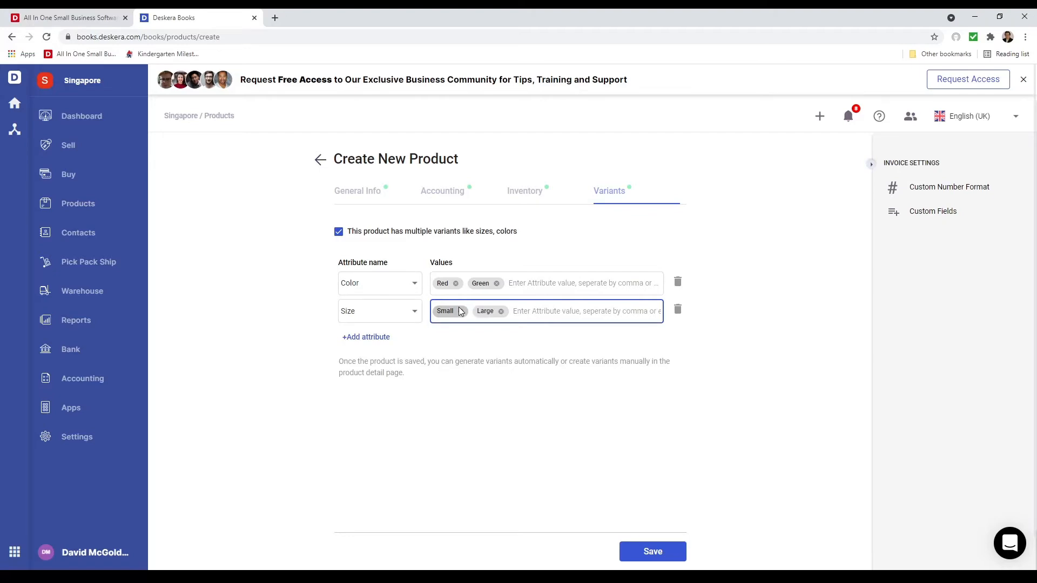
# Add a custom variant attribute named Brand with the values Fiji and California
pyautogui.click(373, 337)
pyautogui.click(397, 347)
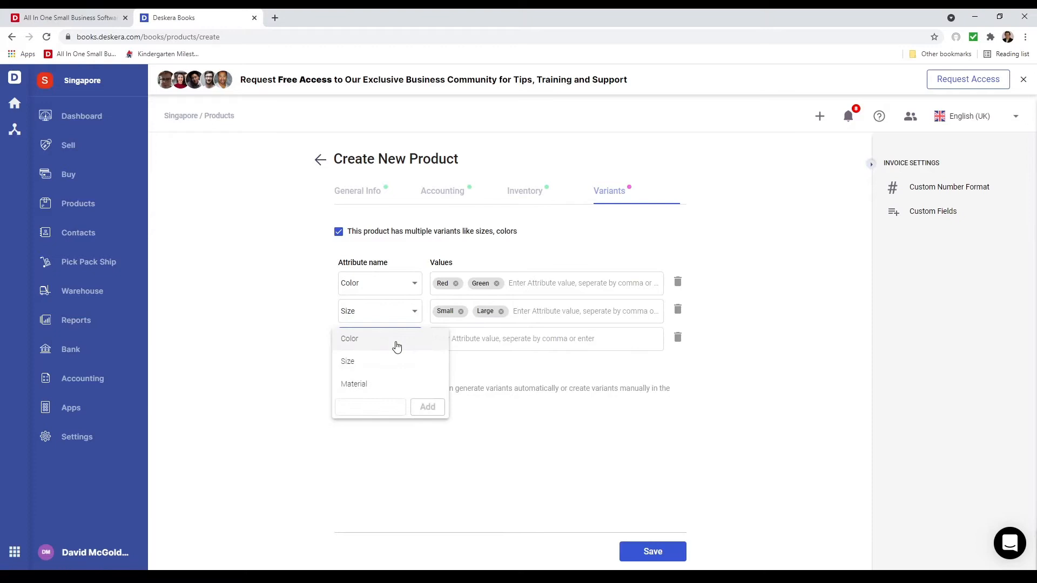
pyautogui.click(374, 406)
pyautogui.write('Brand')
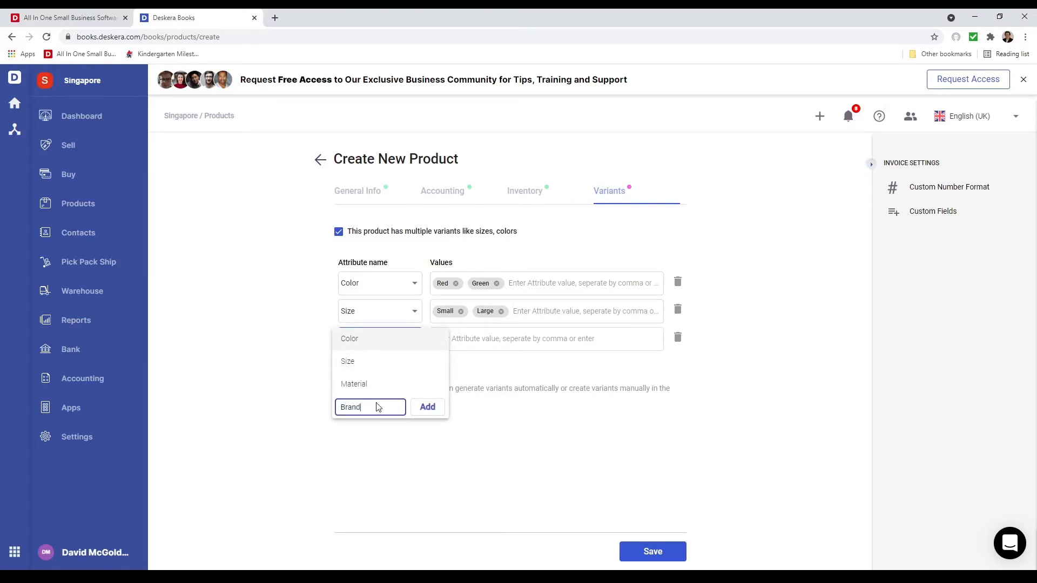
pyautogui.click(427, 410)
pyautogui.click(431, 410)
pyautogui.click(455, 338)
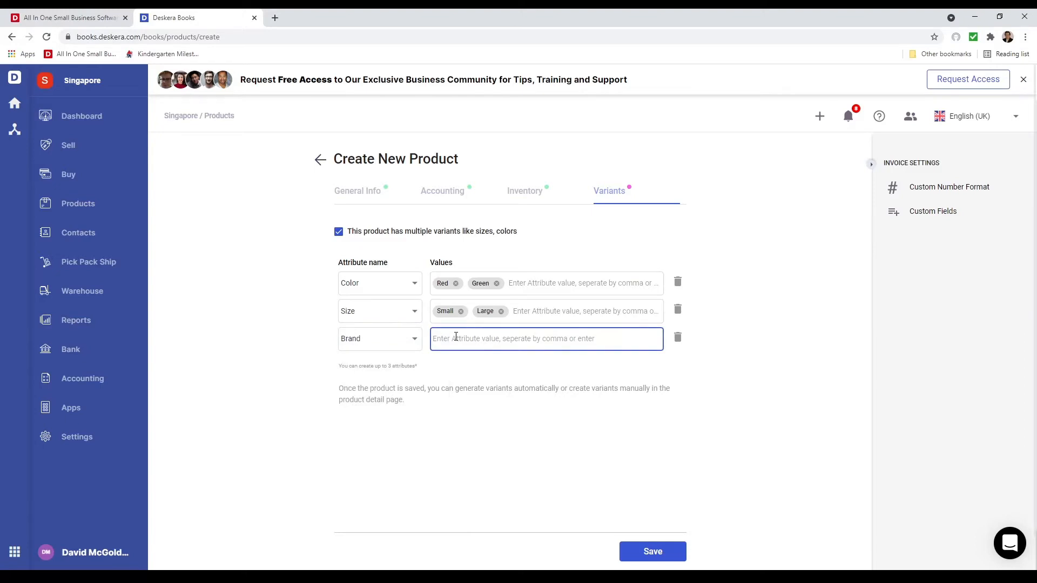
pyautogui.write('Fiji')
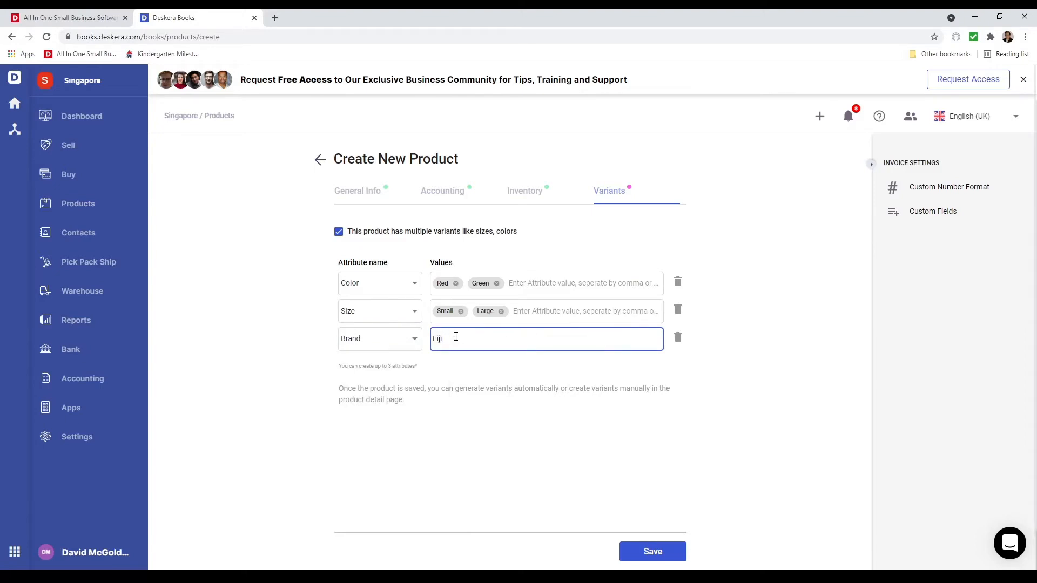
pyautogui.press('Return')
pyautogui.write('California')
pyautogui.press('Return')
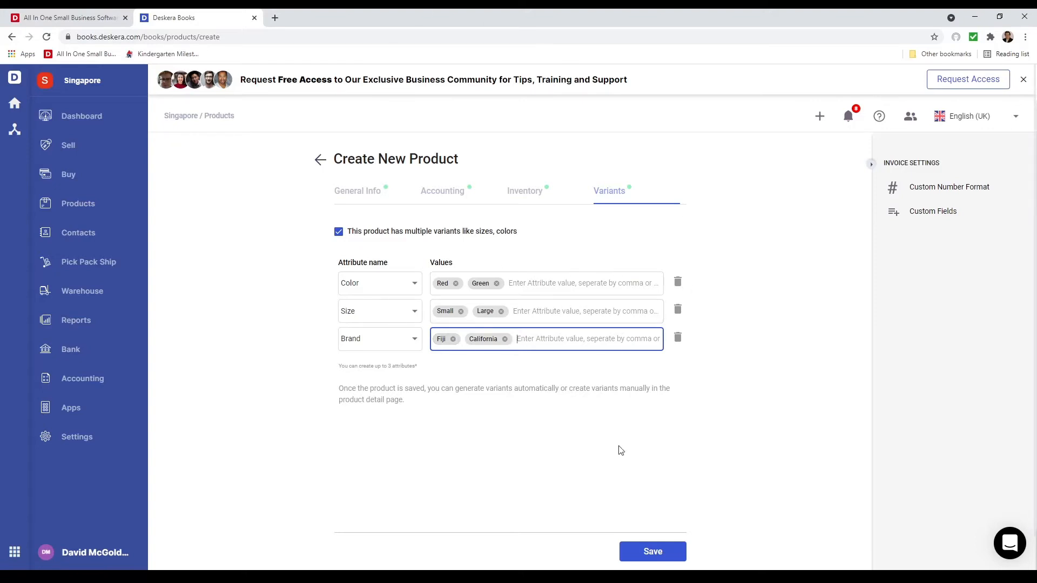
# Save the product and generate its variants, leaving out Apples - Red/Small/Fiji and Apples - Green/Large/California
pyautogui.click(656, 552)
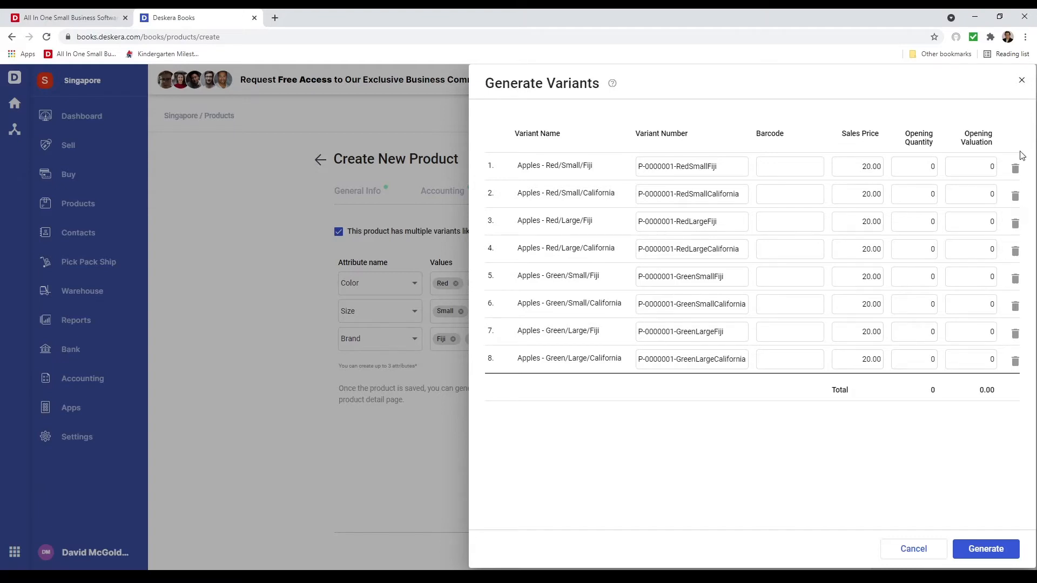
pyautogui.click(1015, 169)
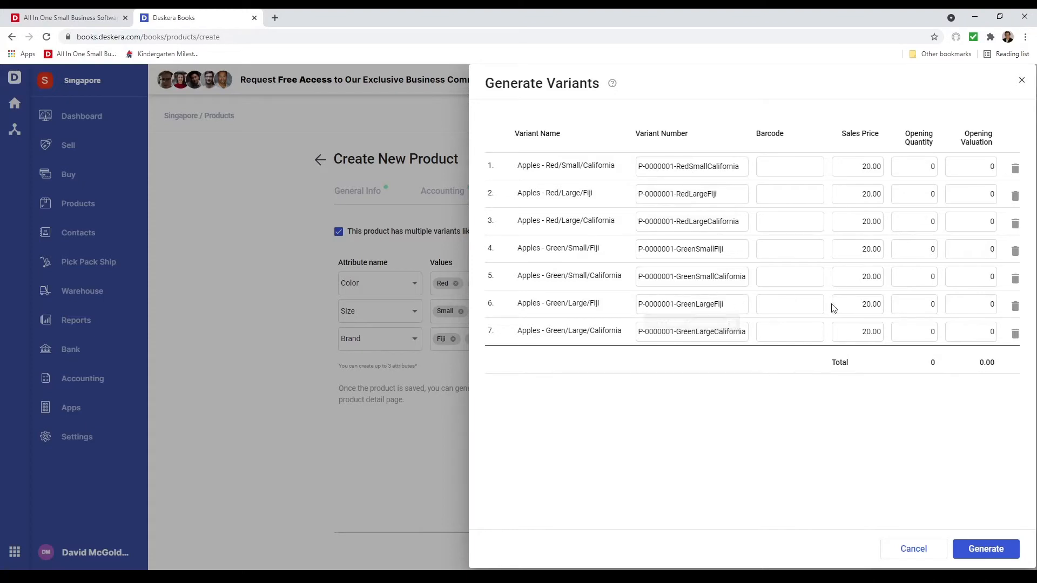
pyautogui.click(1015, 333)
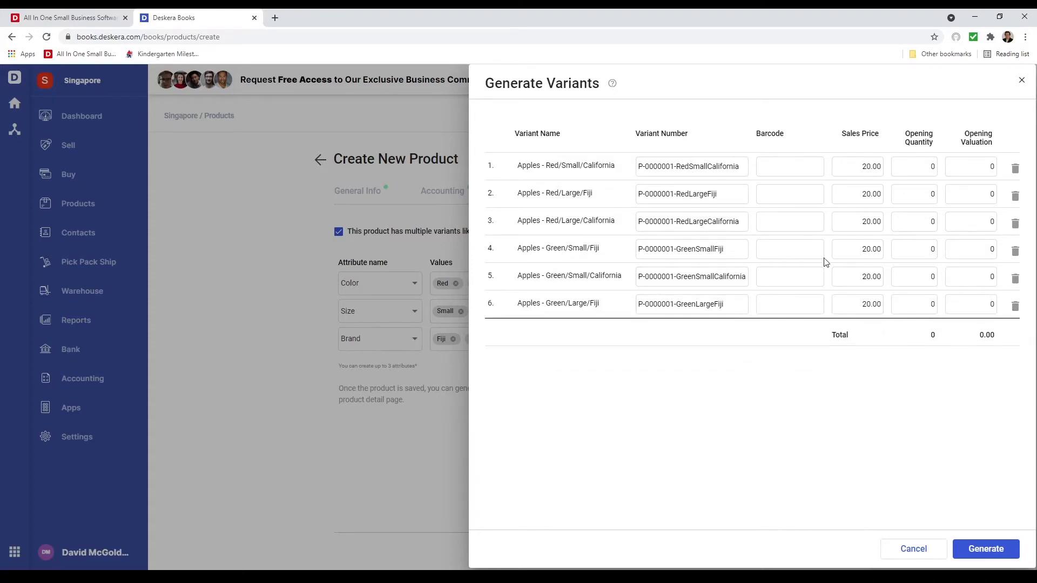
pyautogui.click(984, 549)
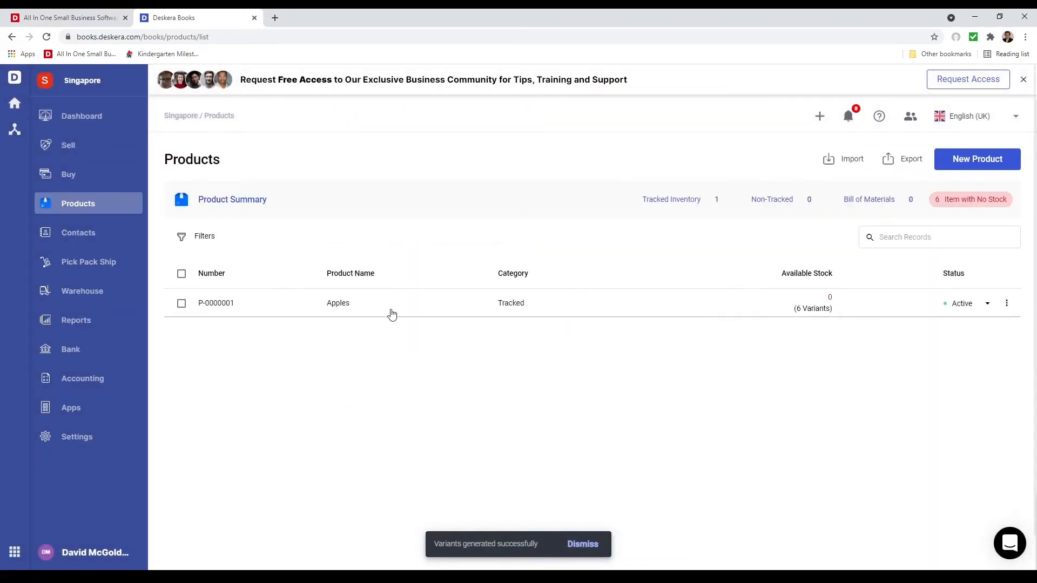
# In the inventory opening balances, enter an opening quantity of 10 and an opening valuation of 132 for Apples - Green/Large/Fiji
pyautogui.click(90, 382)
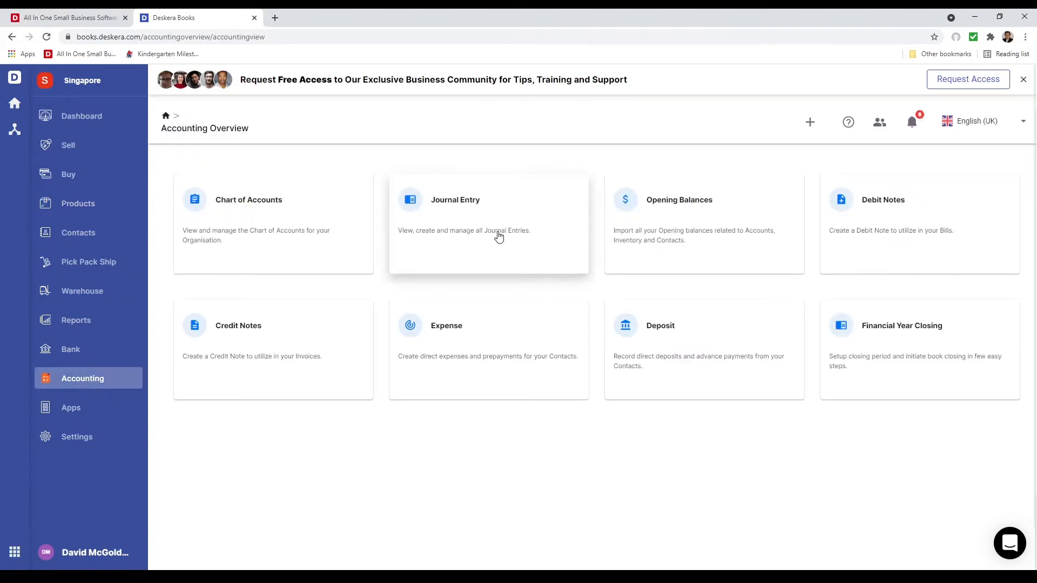
pyautogui.click(701, 219)
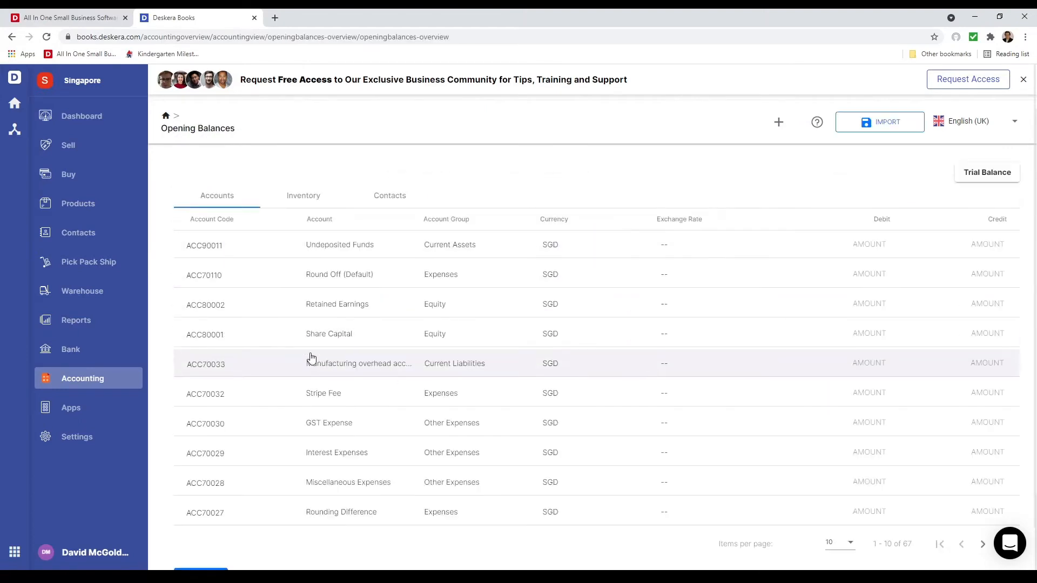
pyautogui.click(323, 205)
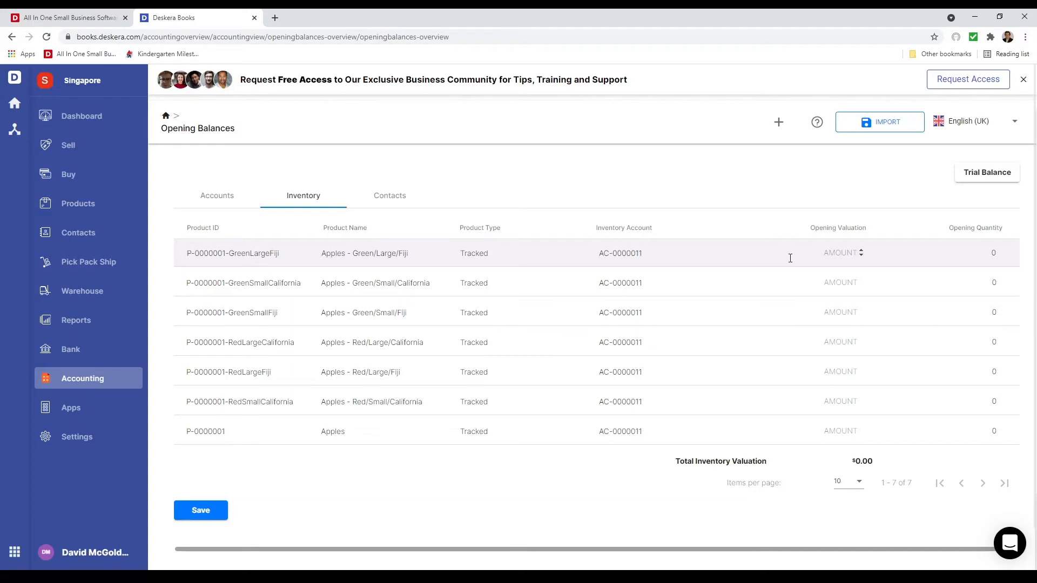
pyautogui.click(974, 254)
pyautogui.write('13')
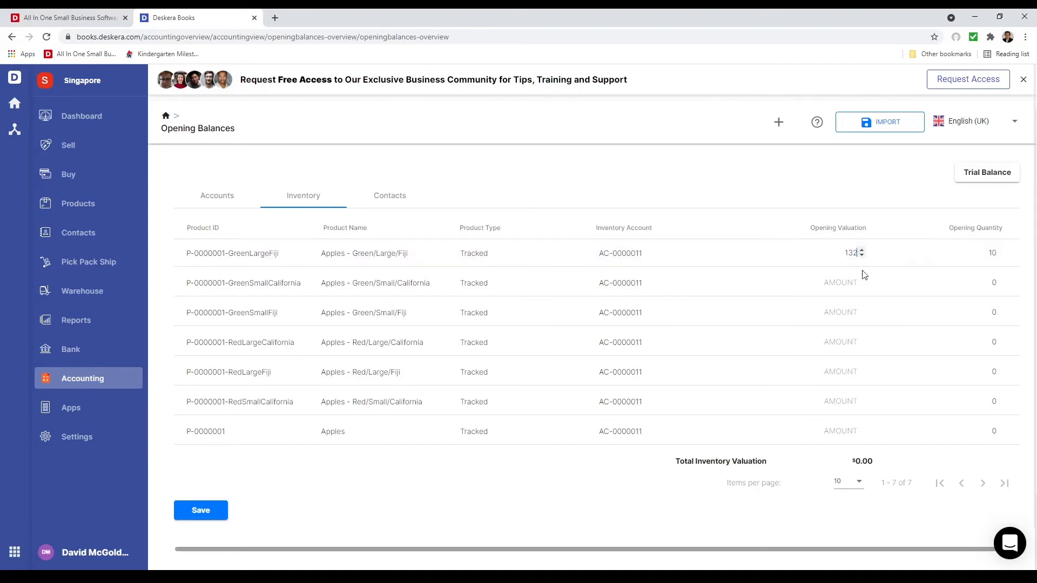
pyautogui.write('2')
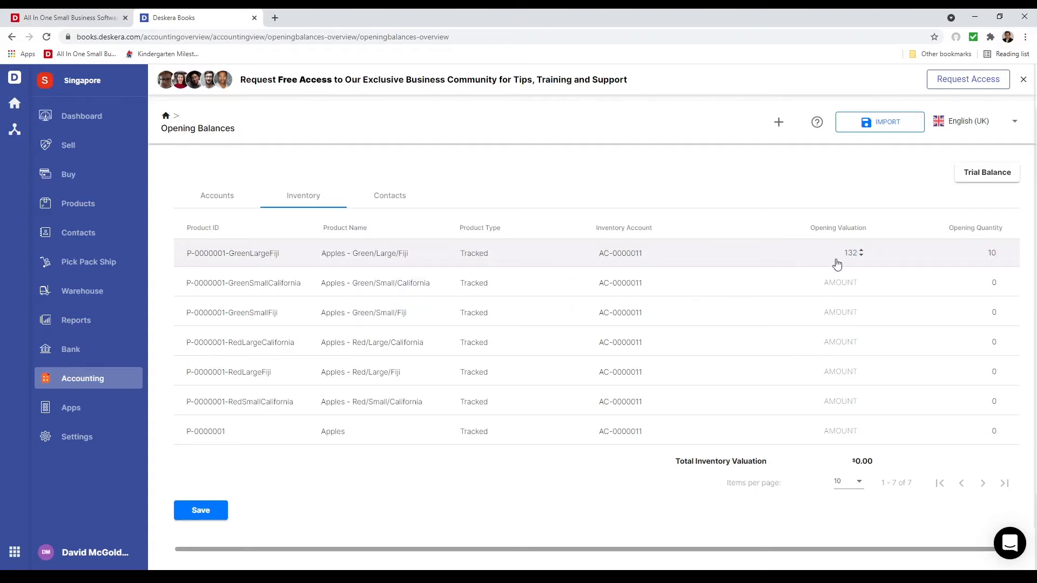
# Look over the opening balances for contacts, inventory and accounts
pyautogui.click(388, 195)
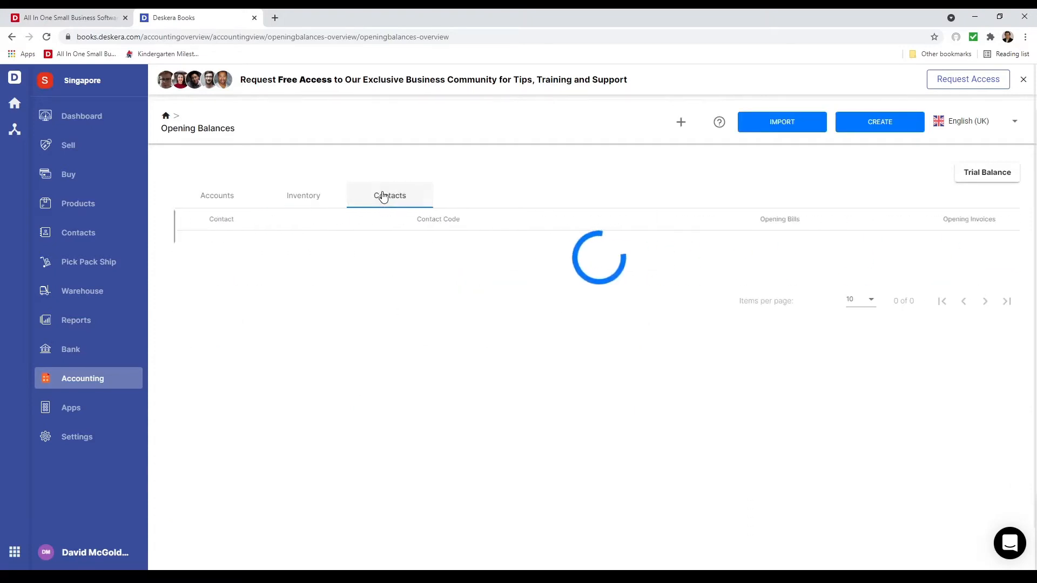
pyautogui.click(874, 131)
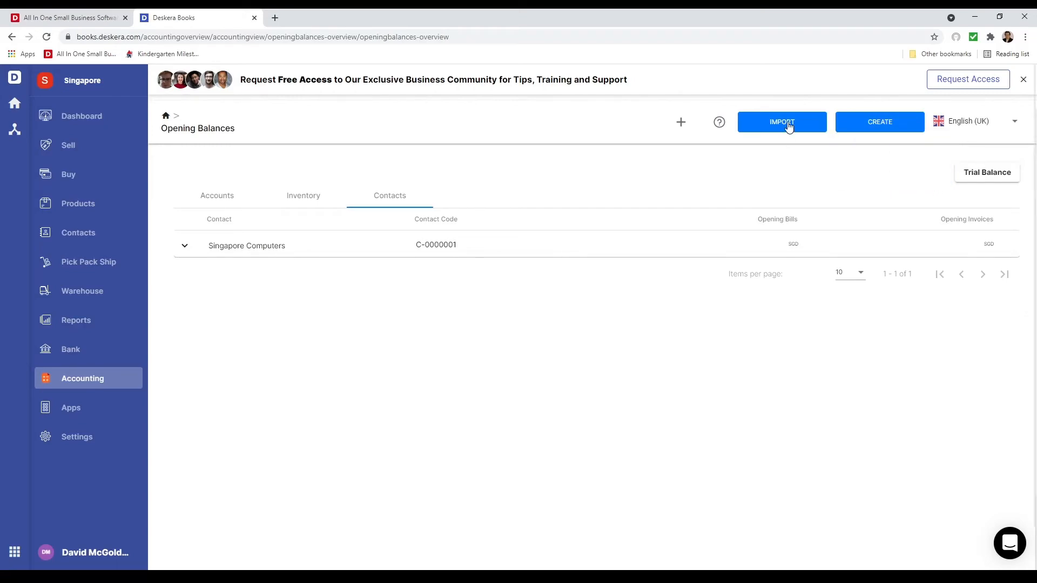
pyautogui.click(297, 195)
pyautogui.click(211, 197)
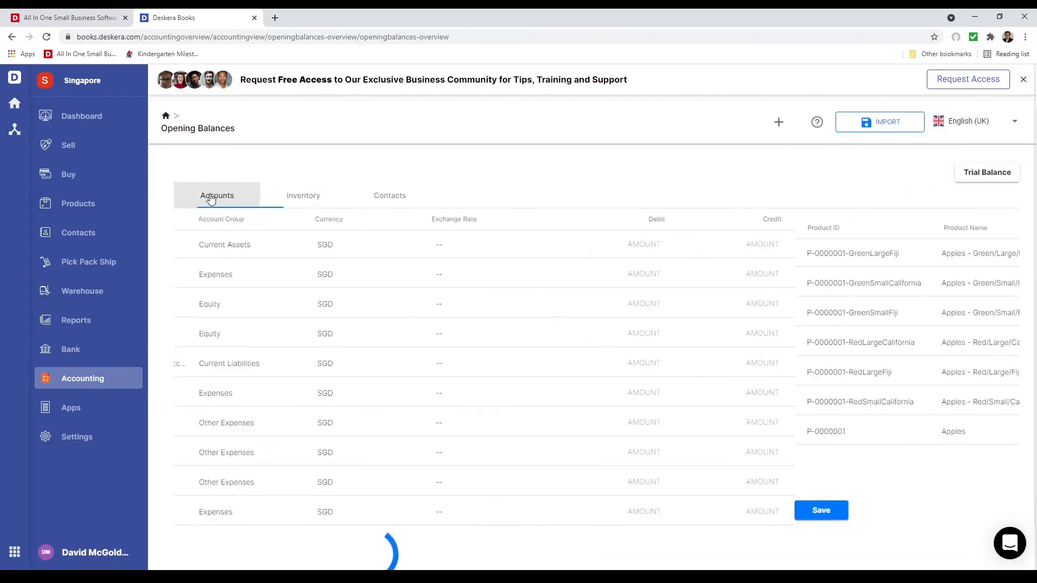
# Configure financial year closing with a Yearly closing period and Retained Earnings as the retained earning account, and save the setting
pyautogui.click(101, 390)
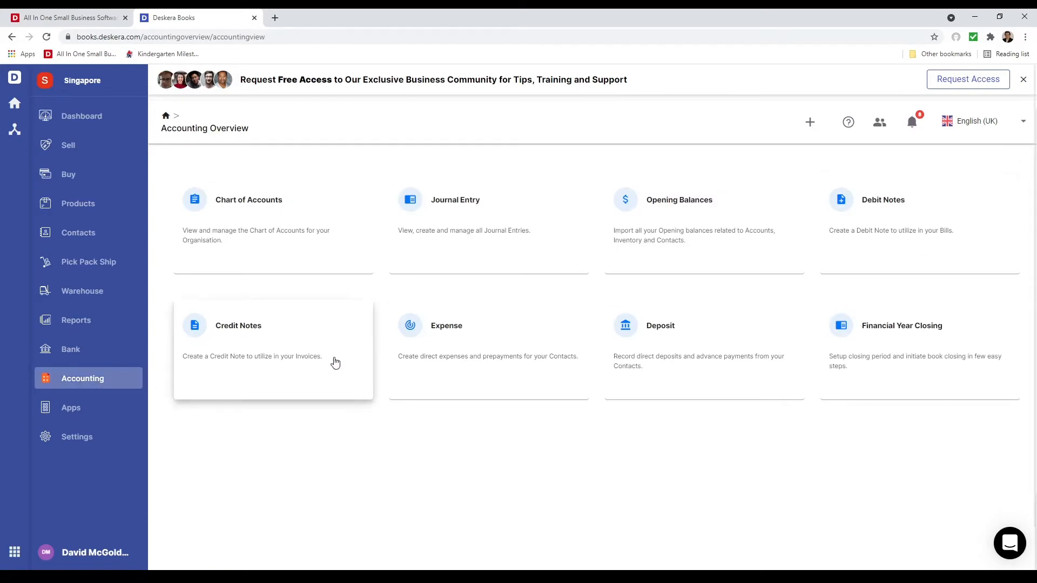
pyautogui.click(897, 372)
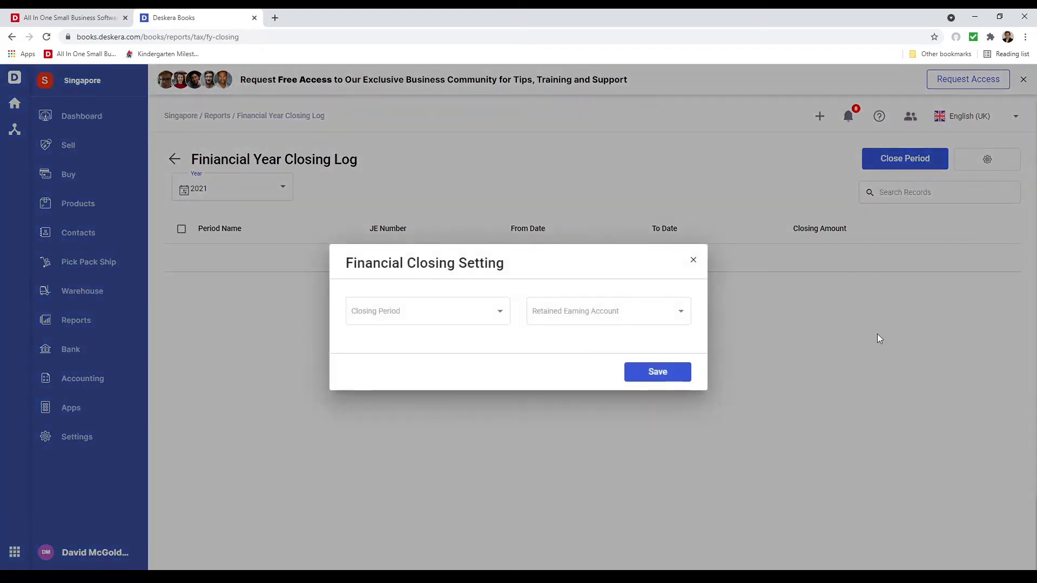
pyautogui.click(436, 316)
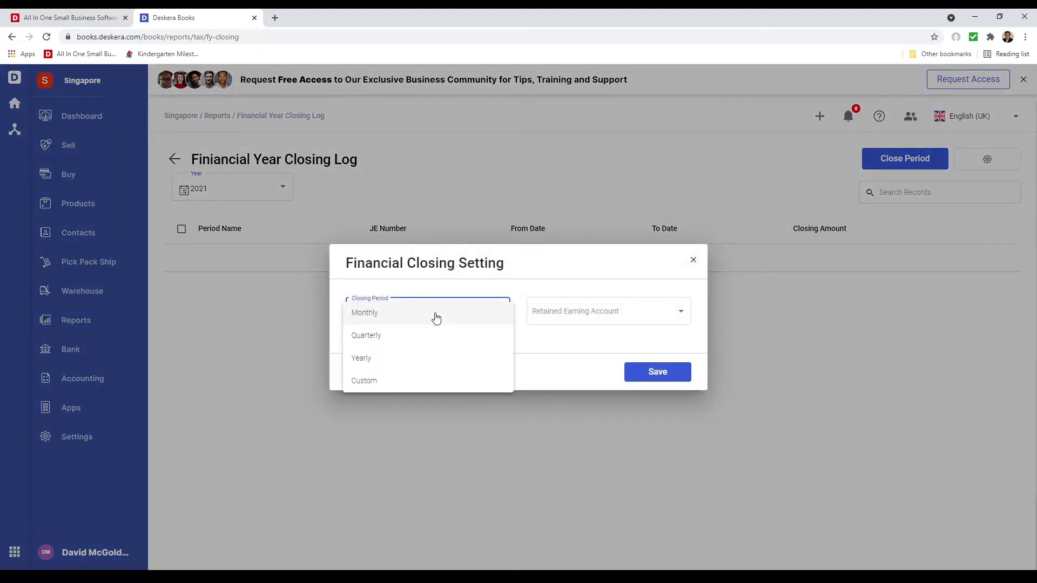
pyautogui.click(431, 361)
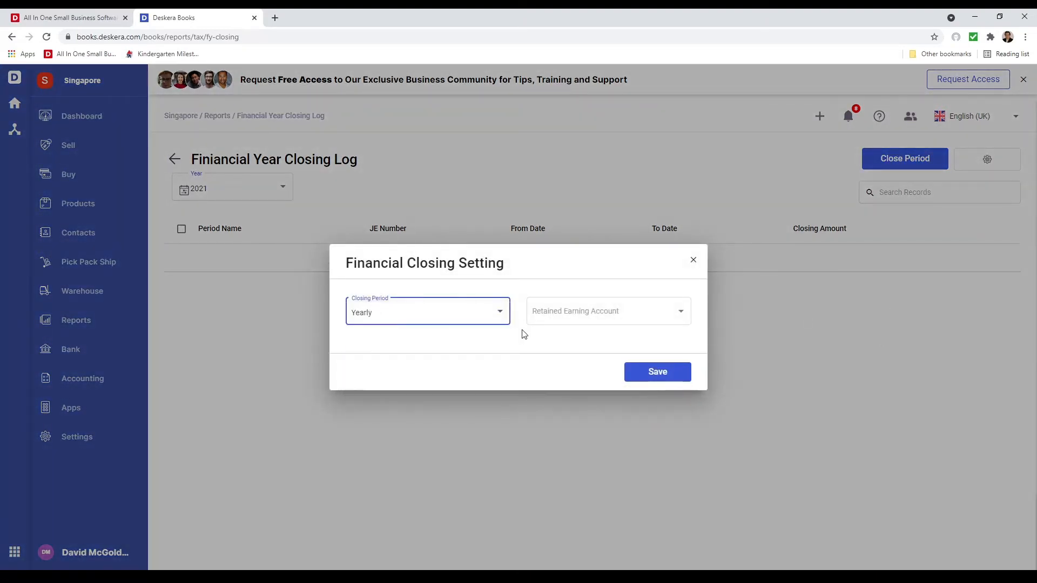
pyautogui.click(562, 323)
pyautogui.click(584, 335)
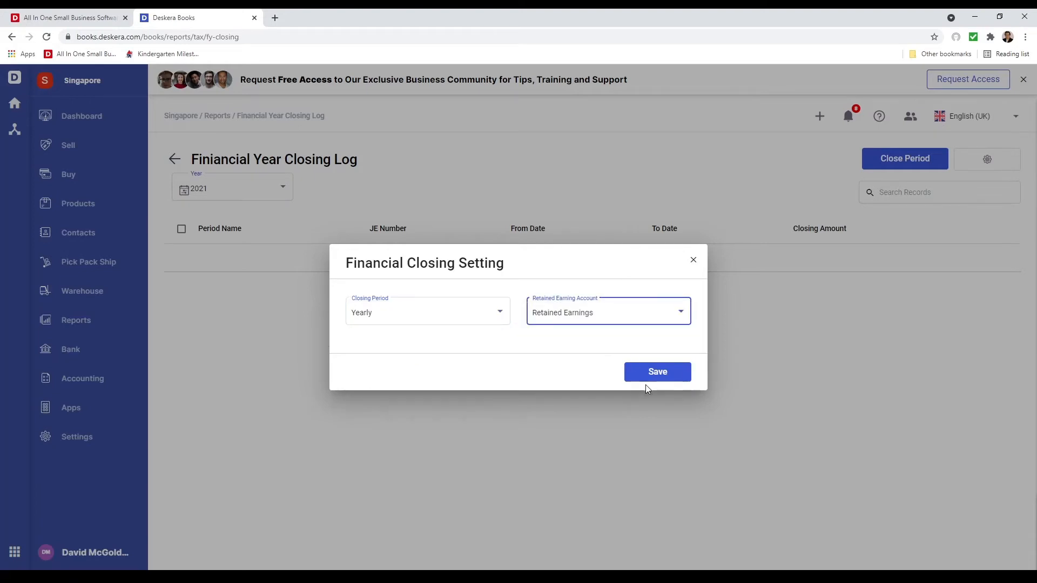
pyautogui.click(651, 374)
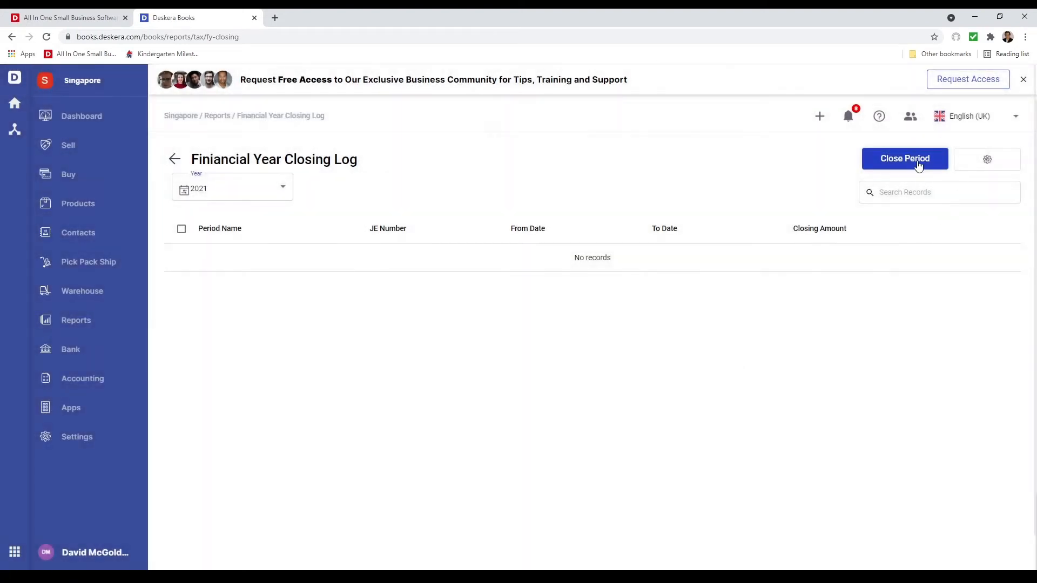
# Examine the year choices offered for closing a financial period and cancel without closing one
pyautogui.click(918, 166)
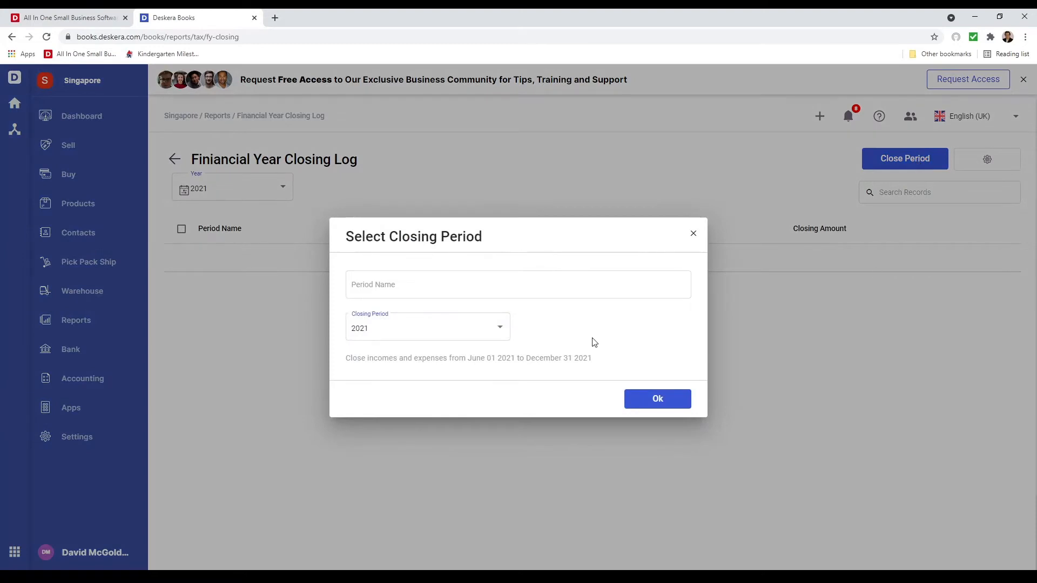
pyautogui.click(490, 336)
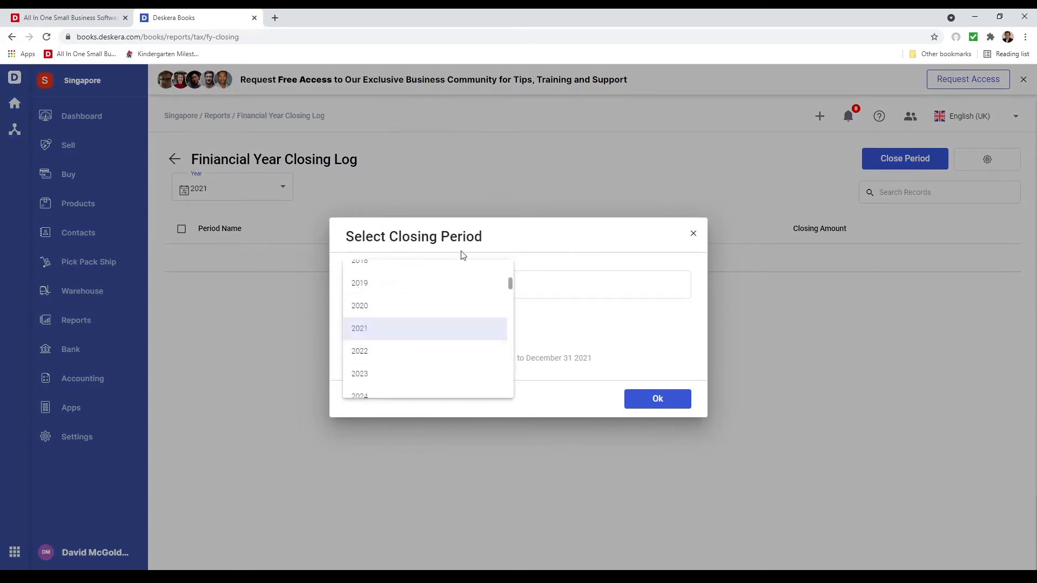
pyautogui.click(694, 237)
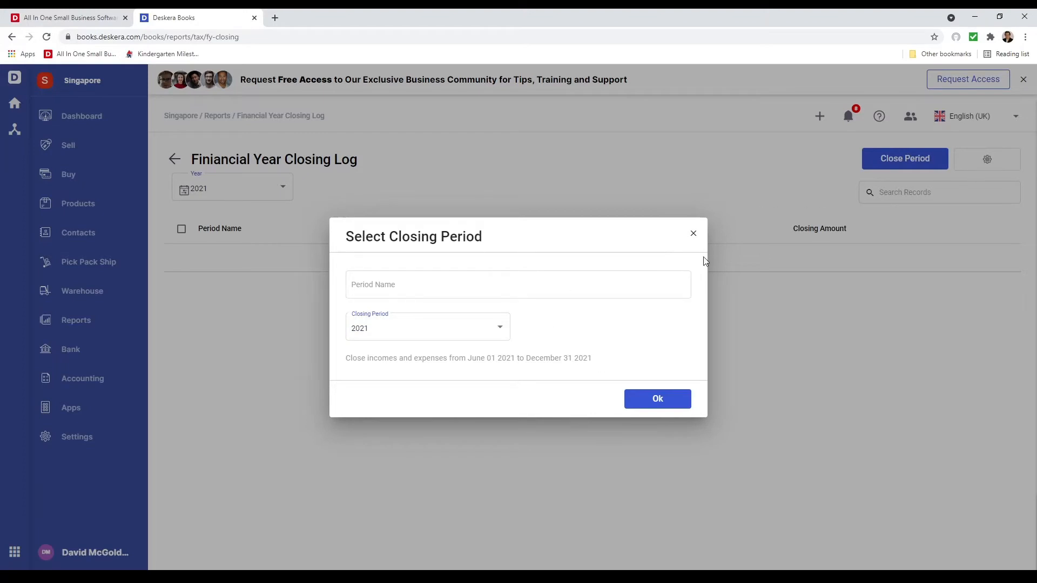
pyautogui.click(694, 233)
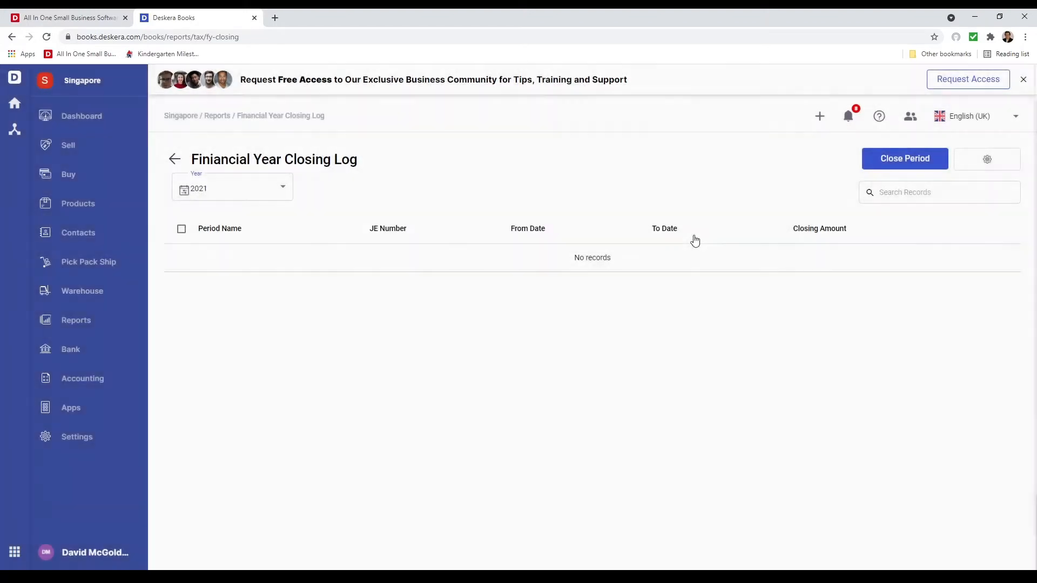
# Create a sales invoice for the contact Singapore Computers, passing on the e-invoicing registration
pyautogui.click(106, 155)
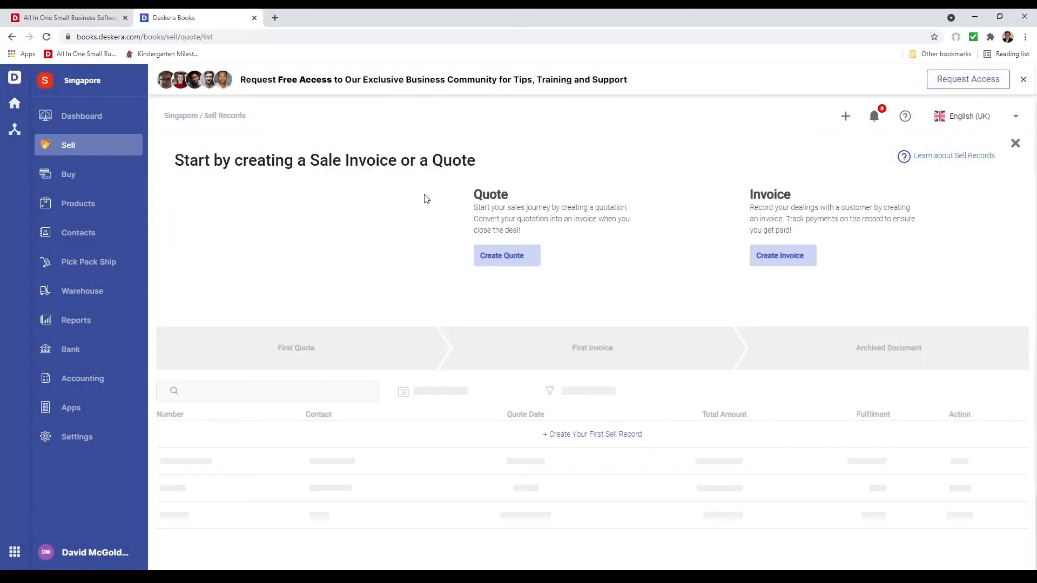
pyautogui.click(786, 255)
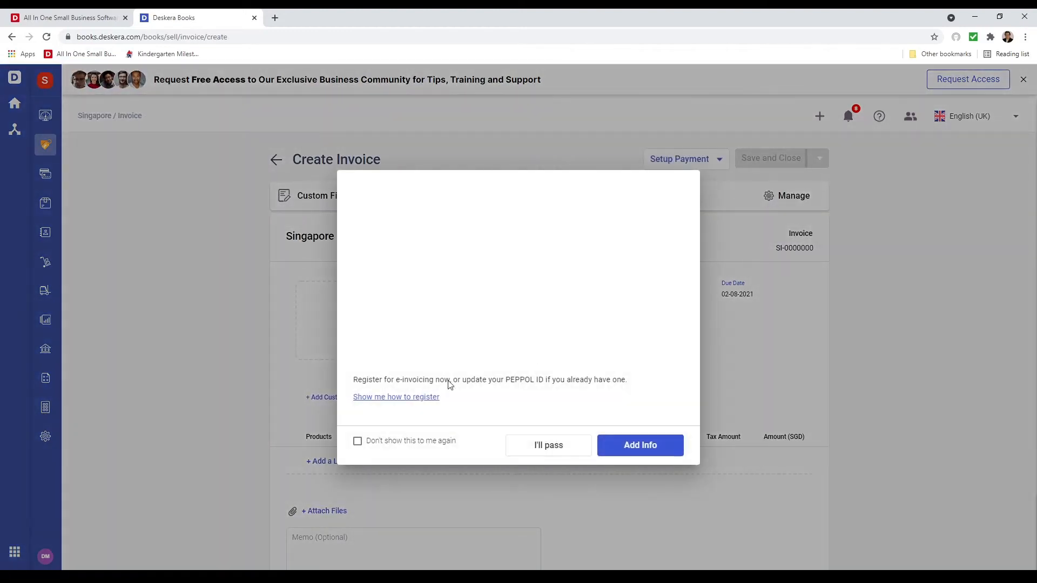
pyautogui.click(567, 449)
pyautogui.click(465, 320)
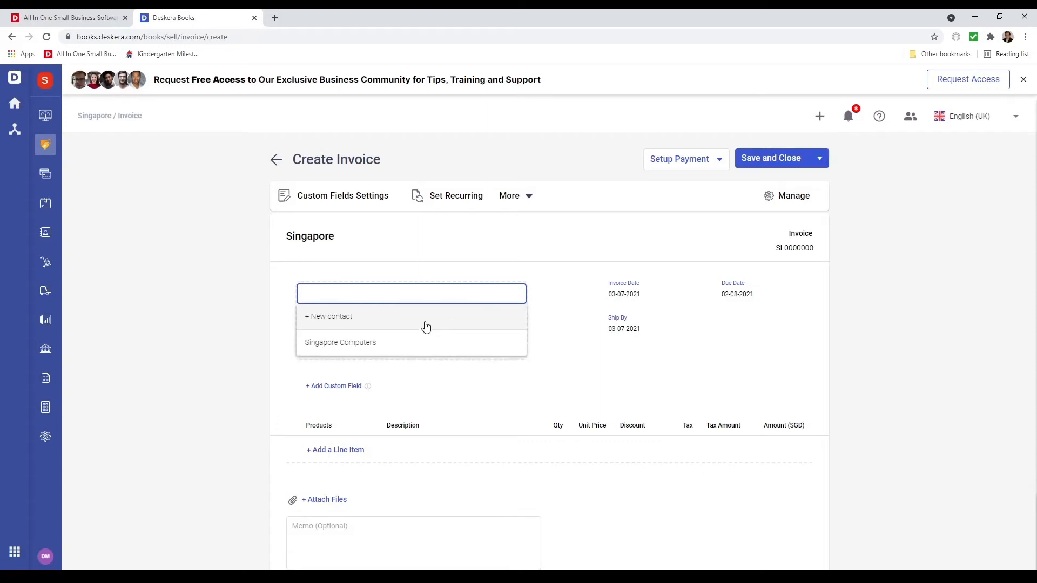
pyautogui.click(404, 342)
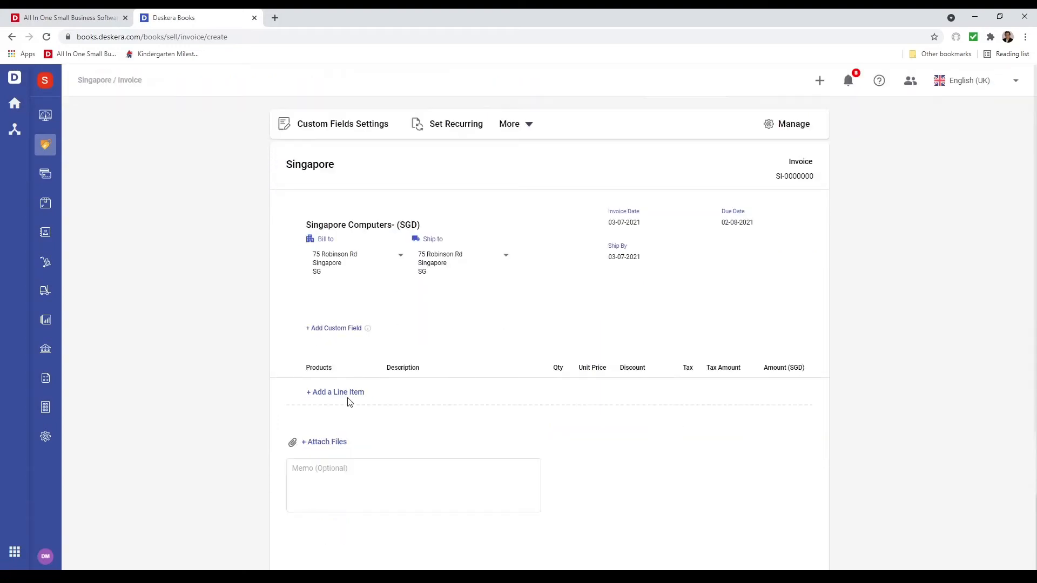
# Add a line item for Apples - Red/Large/Fiji to the invoice with a quantity of 10 KG
pyautogui.click(348, 394)
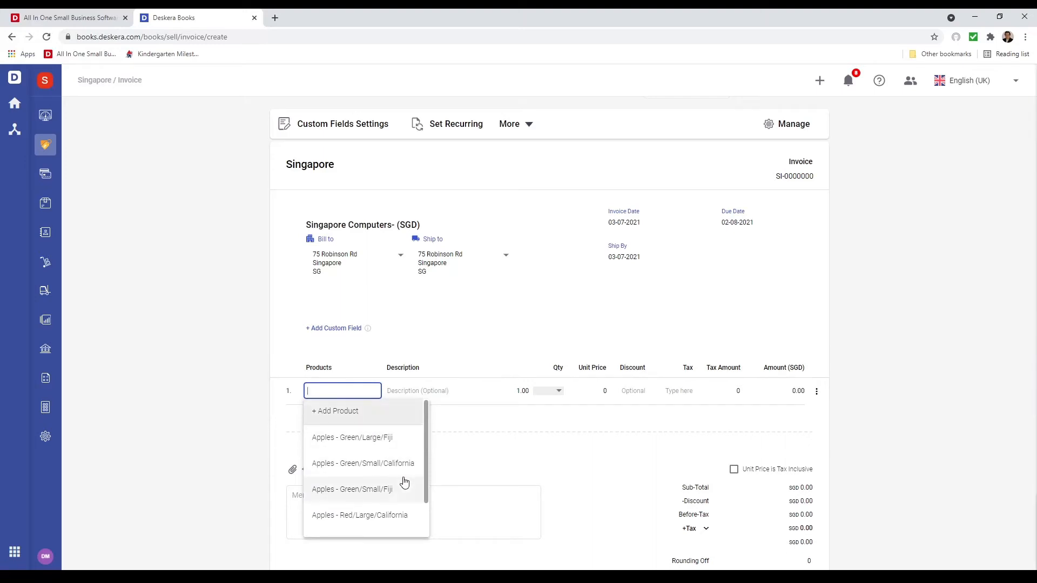
pyautogui.scroll(-1, 402, 475)
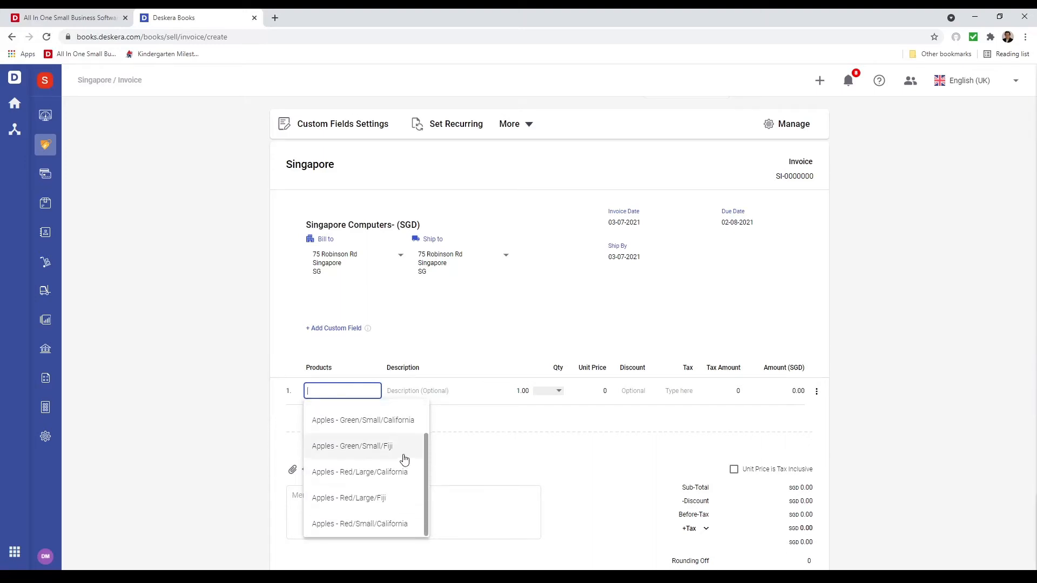
pyautogui.click(406, 508)
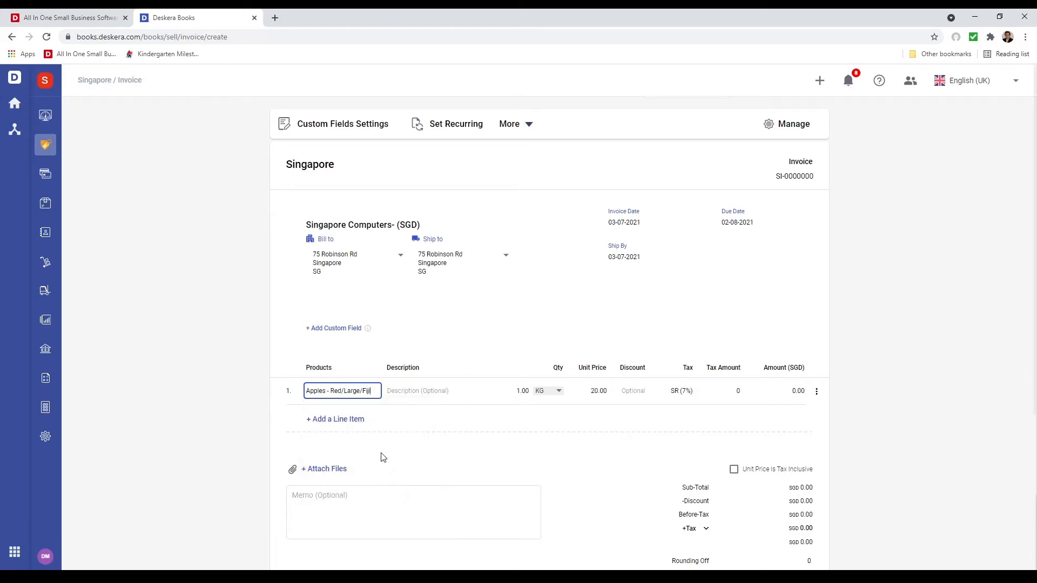
pyautogui.click(521, 389)
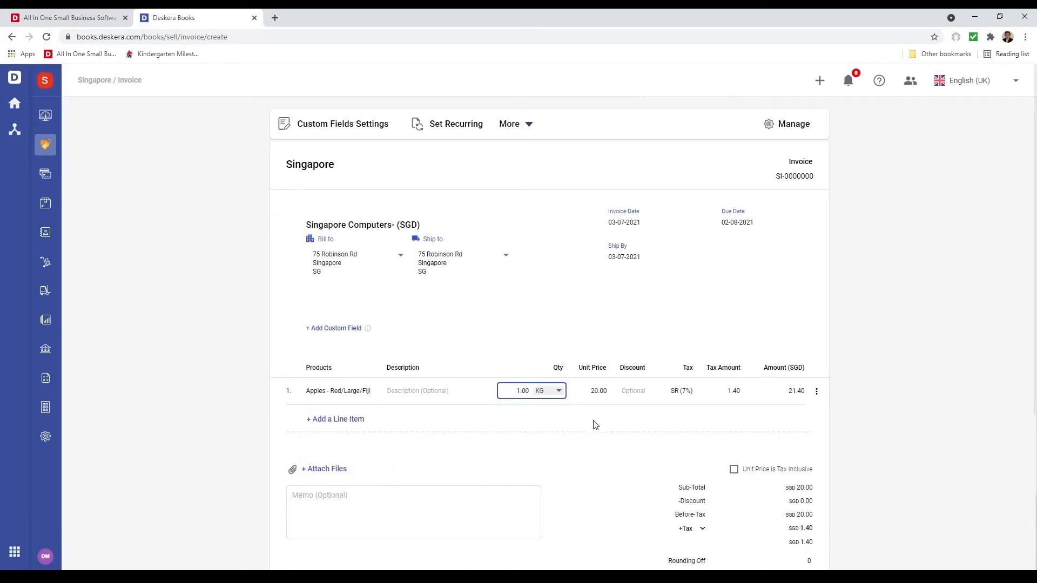
pyautogui.write('0')
pyautogui.click(577, 465)
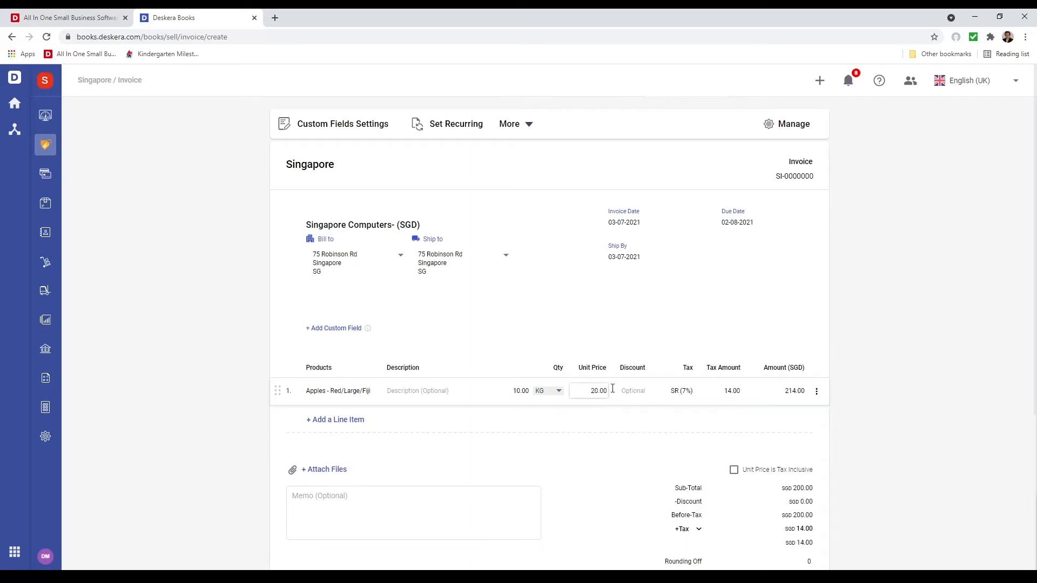
# Try marking the unit price as tax inclusive and switch the option off again
pyautogui.scroll(-2, 654, 513)
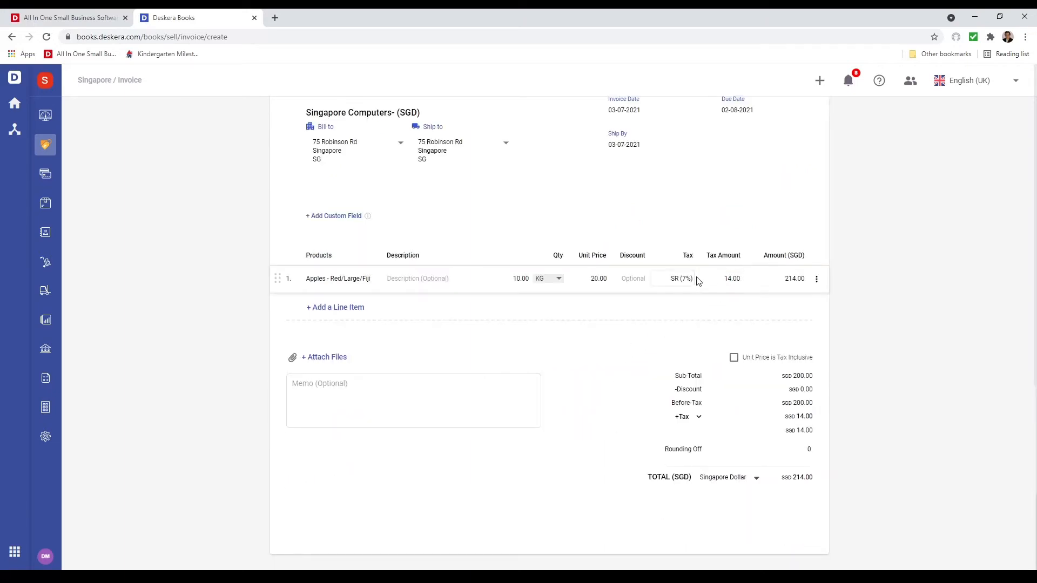
pyautogui.click(734, 358)
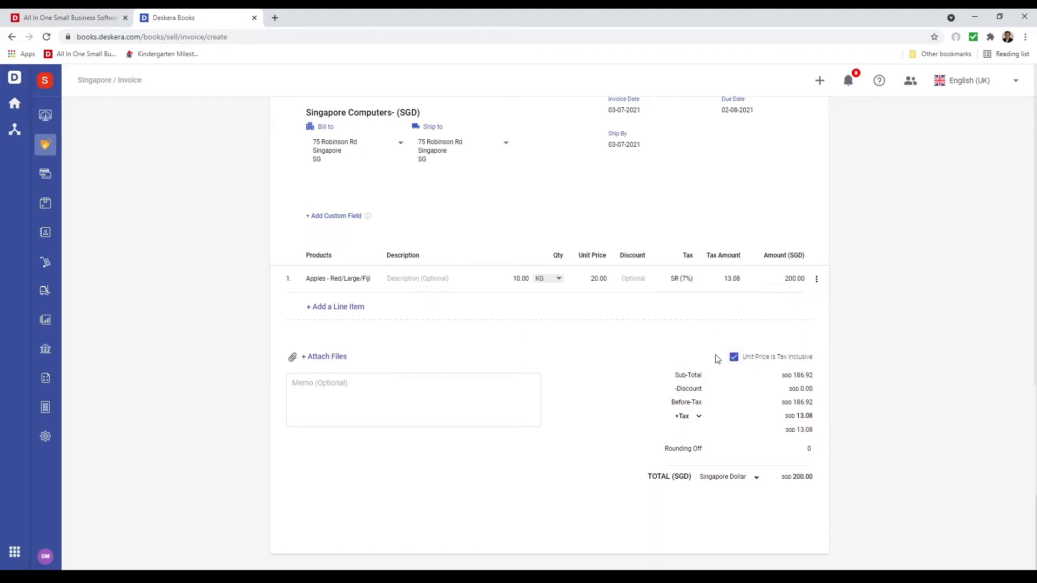
pyautogui.click(734, 358)
# Set the apples quantity to 1,000 KG and save the invoice together with a backorder
pyautogui.click(522, 278)
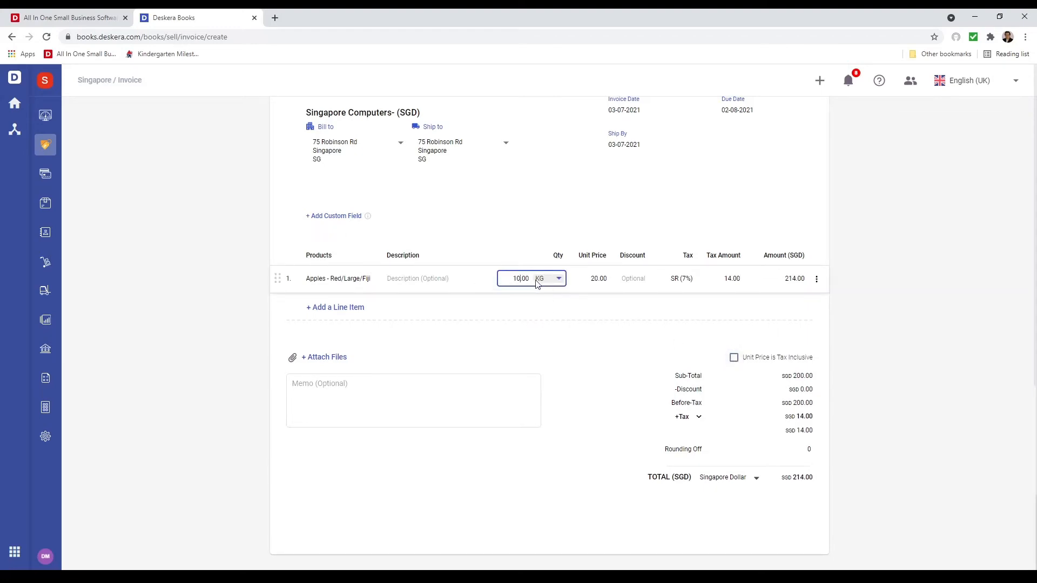
pyautogui.click(565, 329)
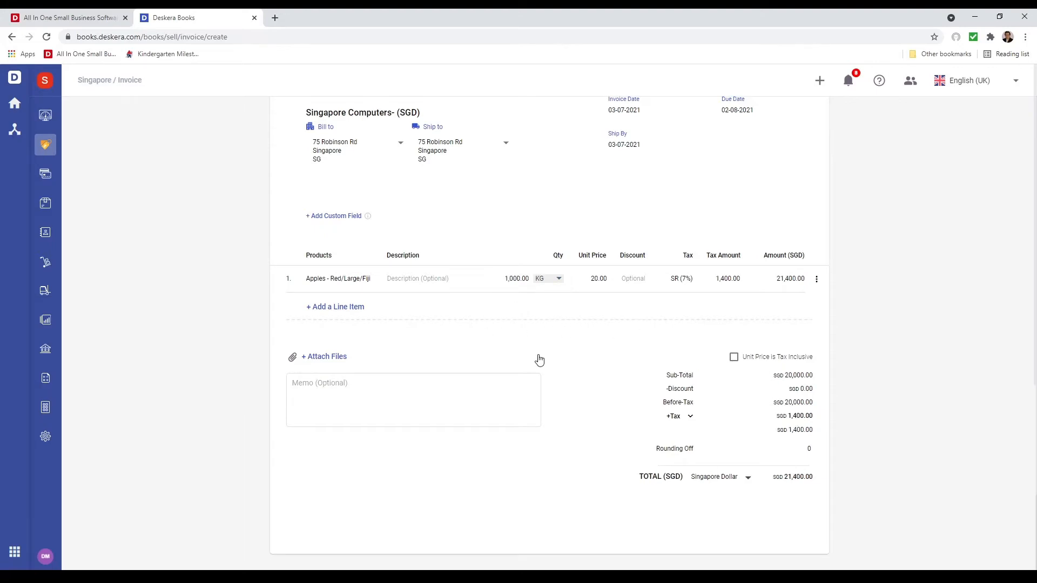
pyautogui.scroll(3, 727, 432)
pyautogui.scroll(-3, 726, 432)
pyautogui.scroll(3, 640, 462)
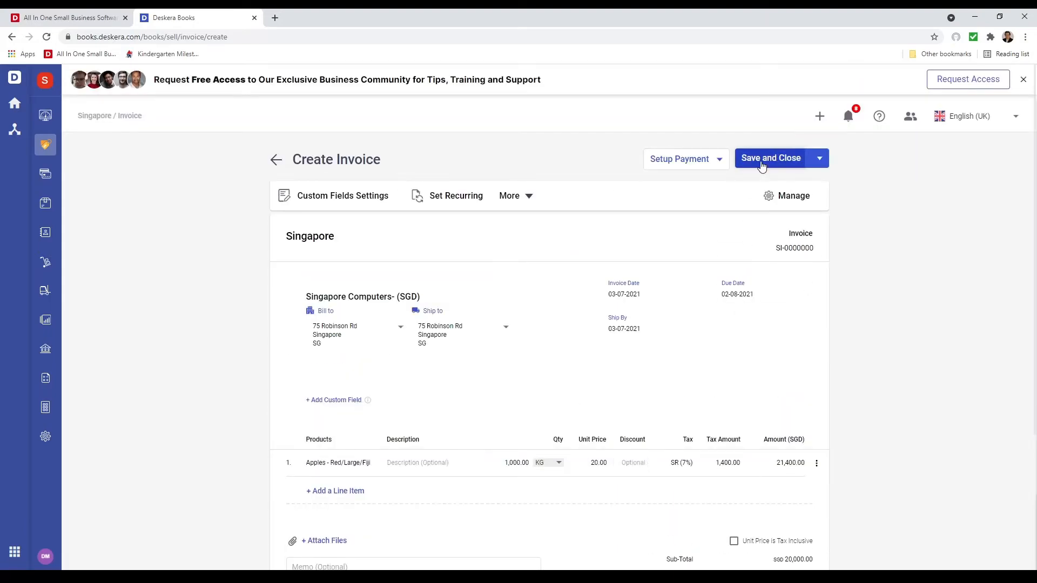
pyautogui.click(762, 162)
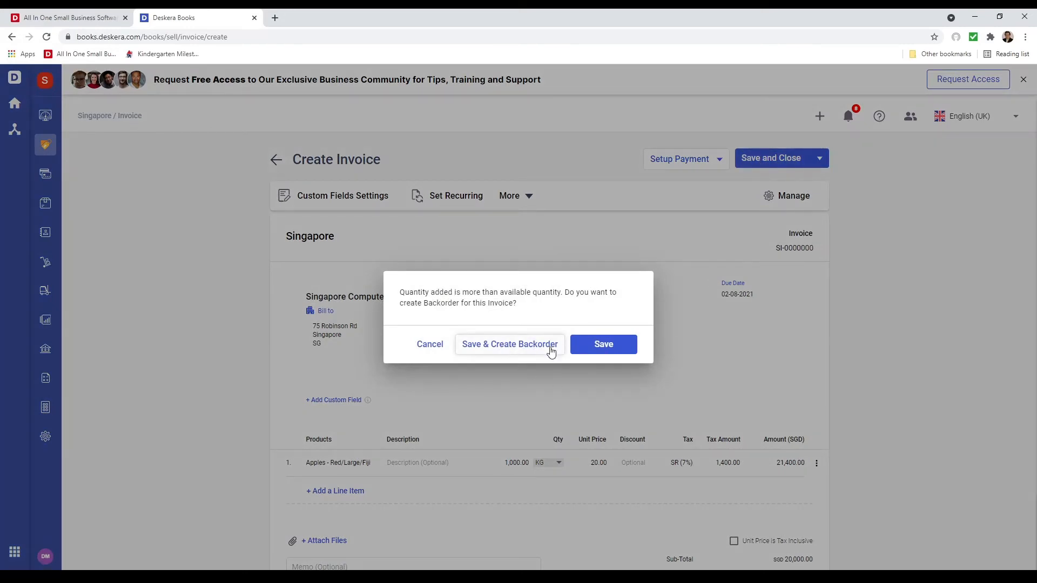
pyautogui.click(506, 346)
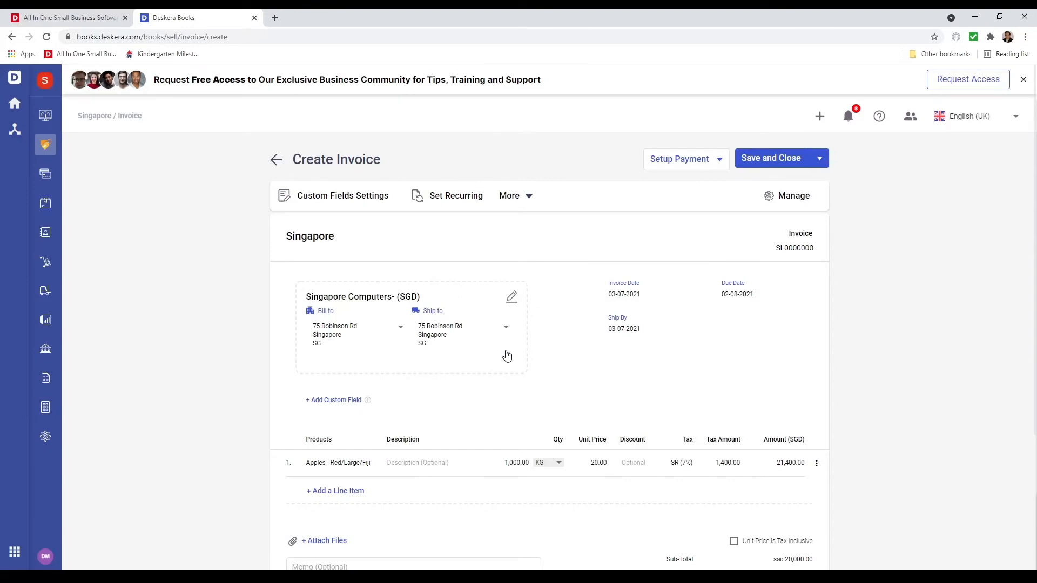
# Start a new supplier contact named Apples Are Us on the linked purchase order
pyautogui.click(486, 339)
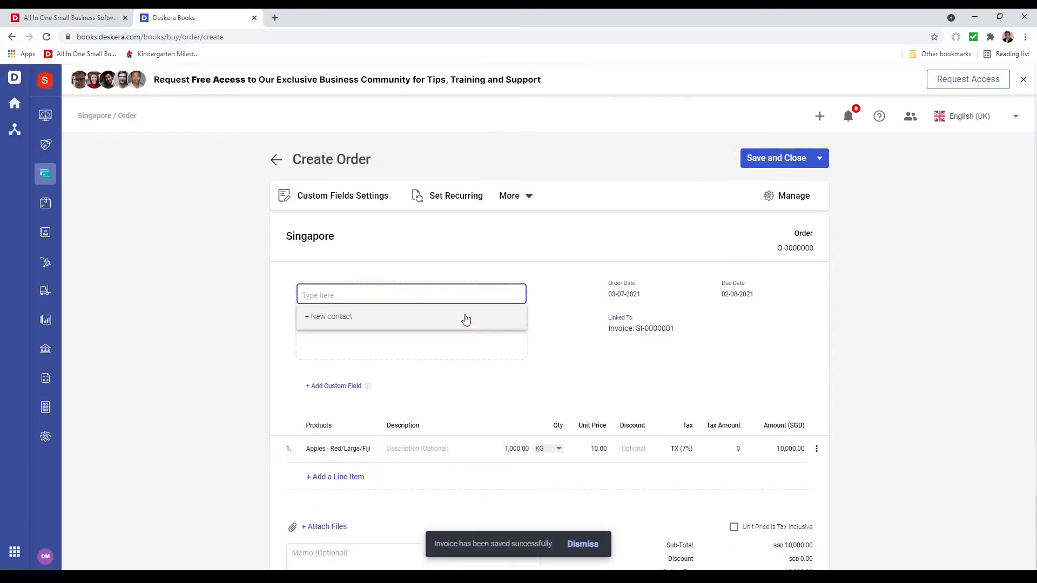
pyautogui.click(378, 319)
pyautogui.click(411, 220)
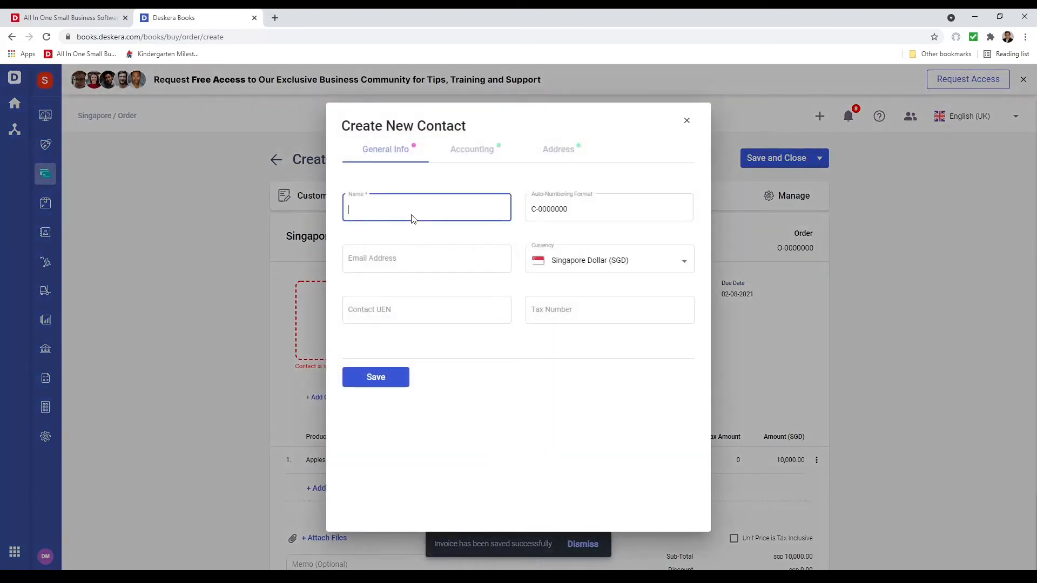
pyautogui.write('Apples ')
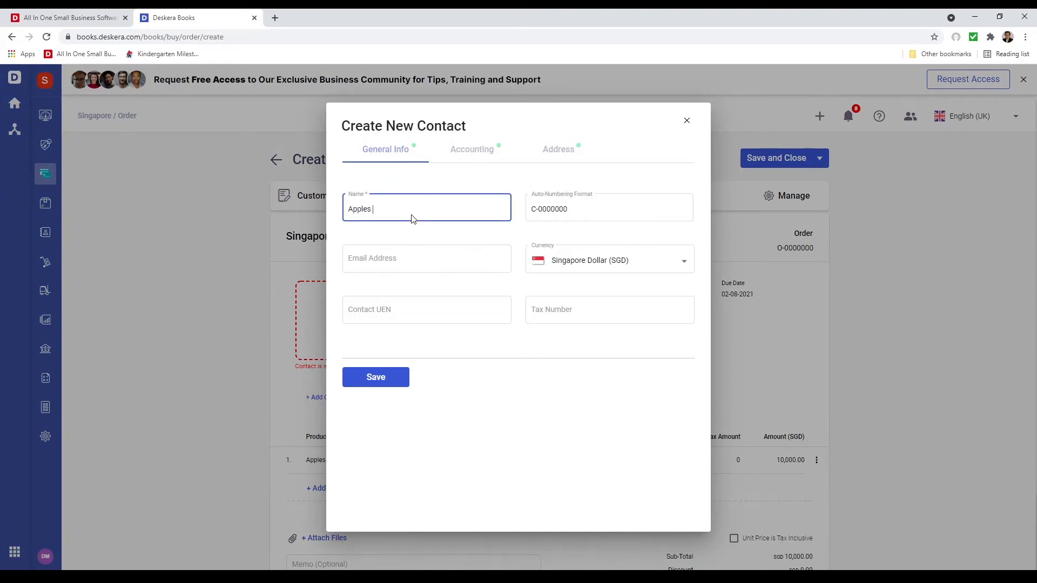
pyautogui.write('Are Us')
# Fill in the supplier contact's street address in Singapore and save the contact
pyautogui.click(493, 154)
pyautogui.click(549, 150)
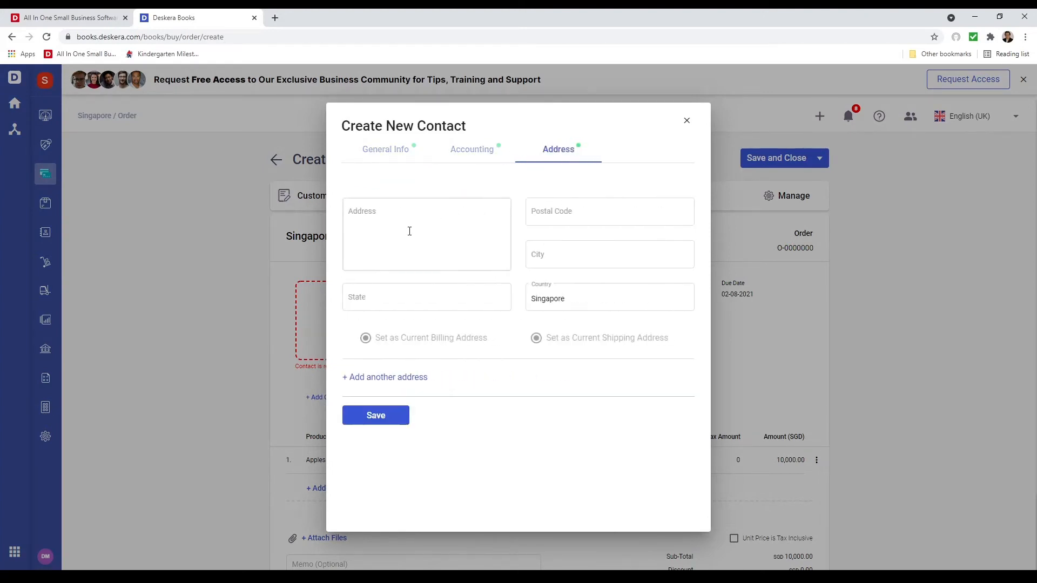
pyautogui.click(412, 231)
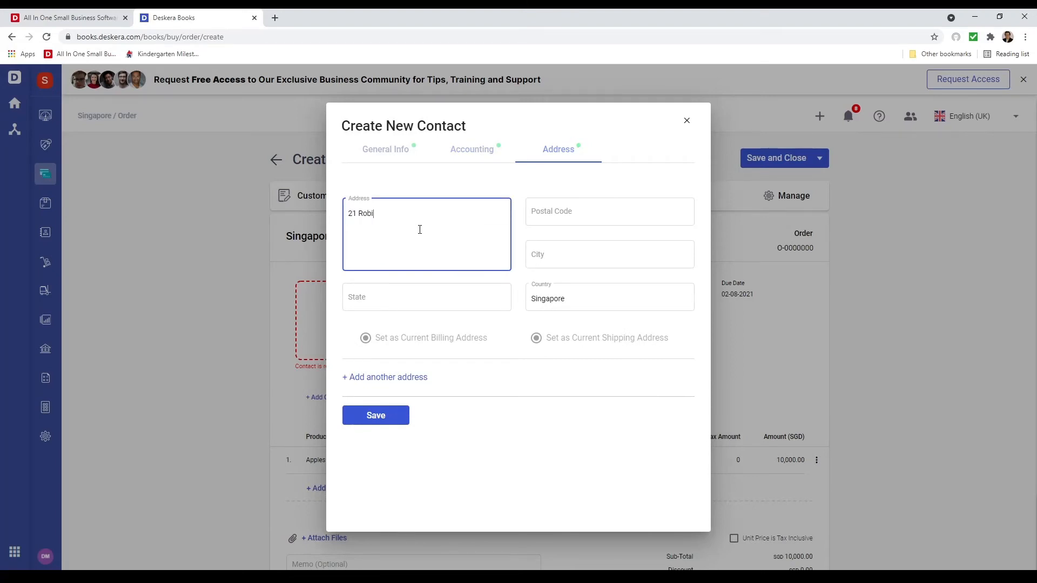
pyautogui.press('BackSpace')
pyautogui.click(424, 287)
pyautogui.click(378, 416)
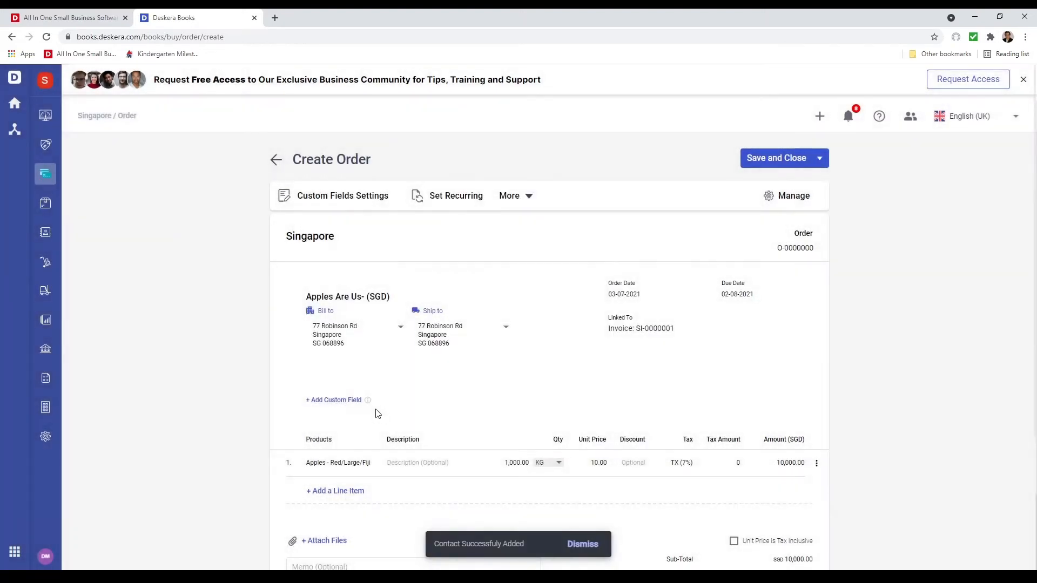
# Set the tax of the apples line on the purchase order to TX-RE (7%)
pyautogui.scroll(-3, 389, 410)
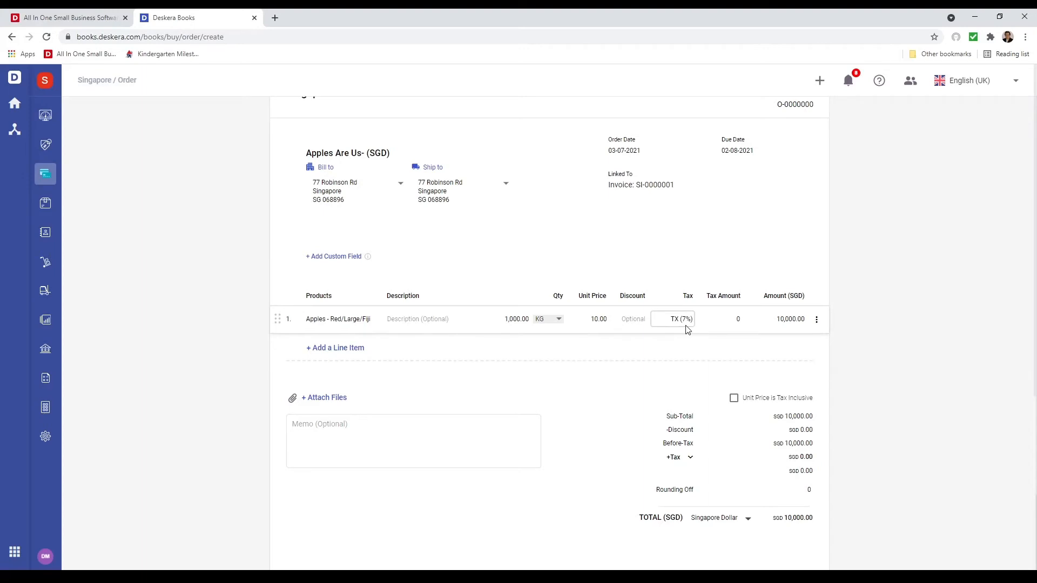
pyautogui.scroll(2, 710, 394)
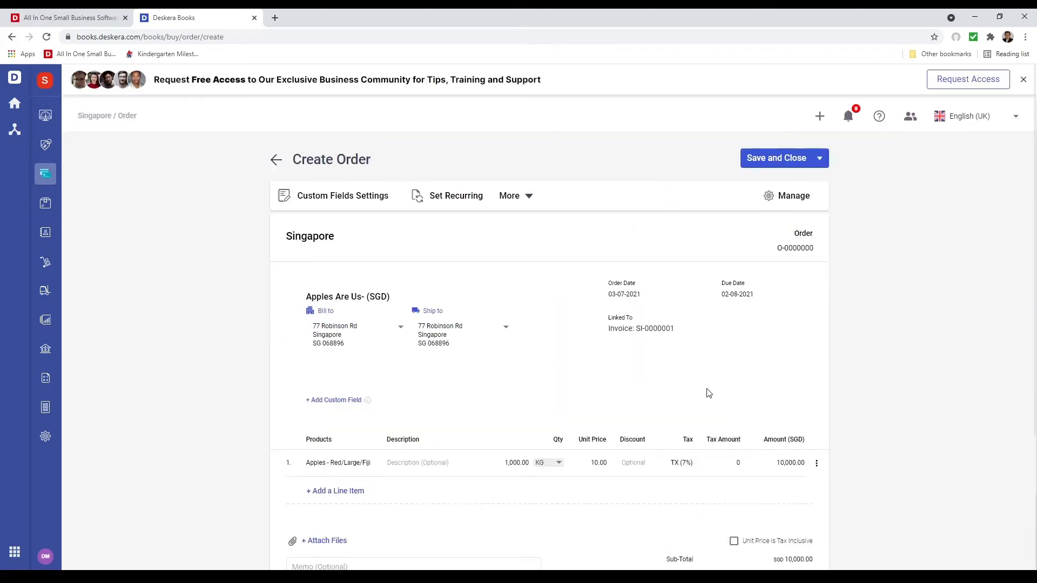
pyautogui.click(682, 463)
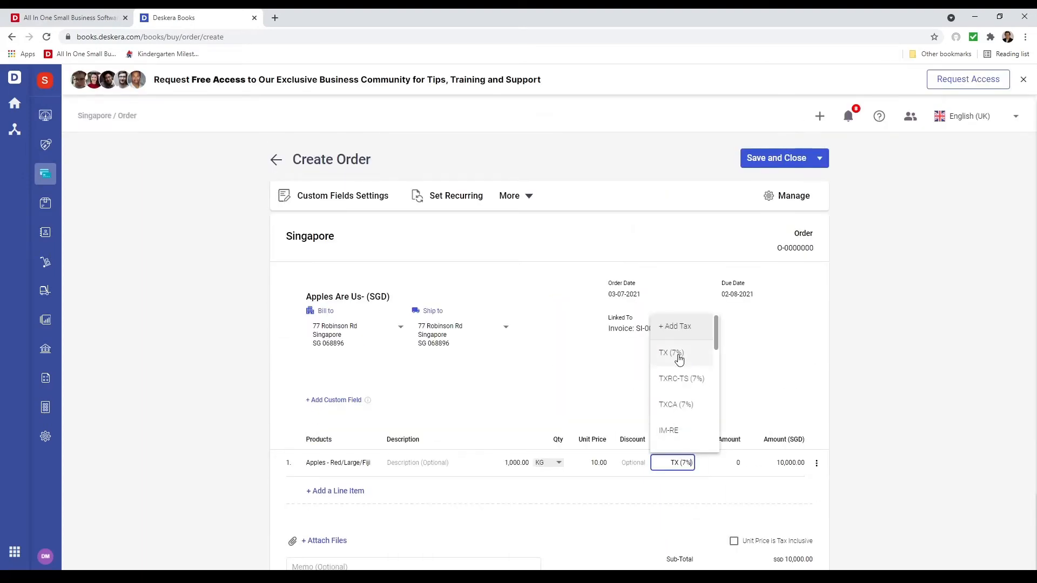
pyautogui.scroll(-5, 680, 359)
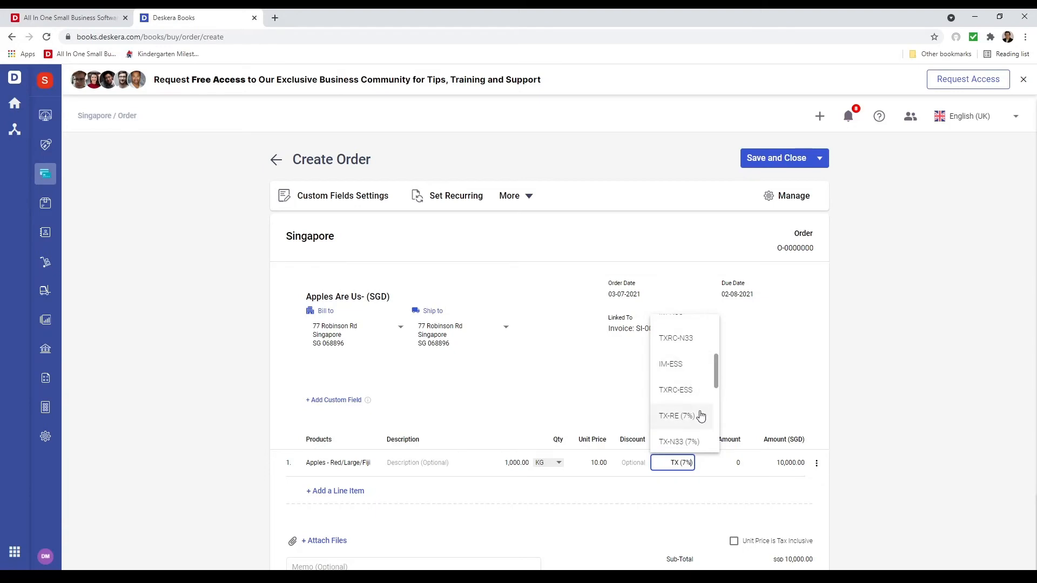
pyautogui.click(701, 416)
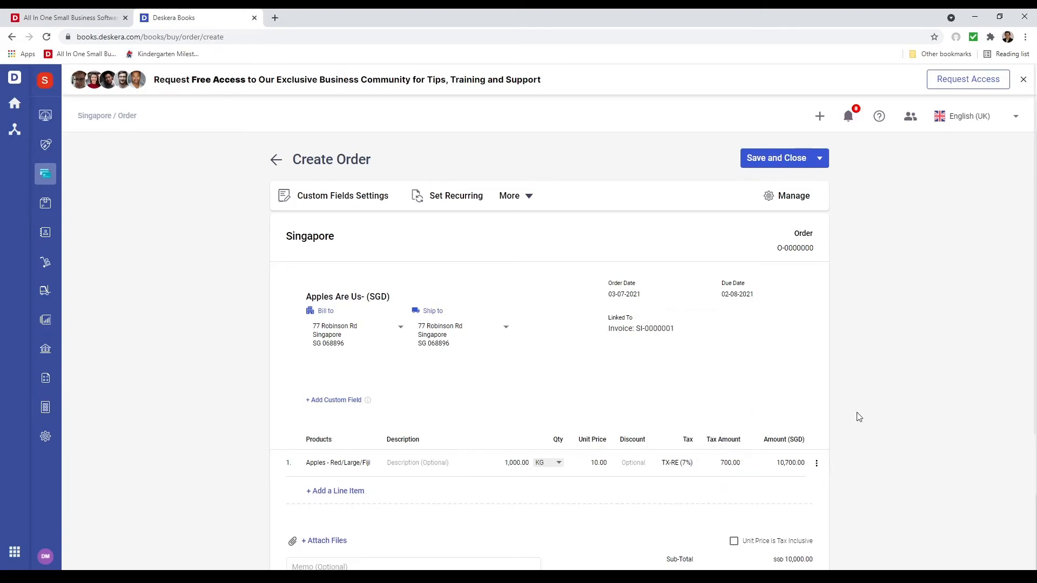
# Save the purchase order and convert it to a bill with the goods auto-received
pyautogui.scroll(-1, 718, 506)
pyautogui.scroll(-1, 715, 497)
pyautogui.scroll(3, 746, 324)
pyautogui.click(773, 161)
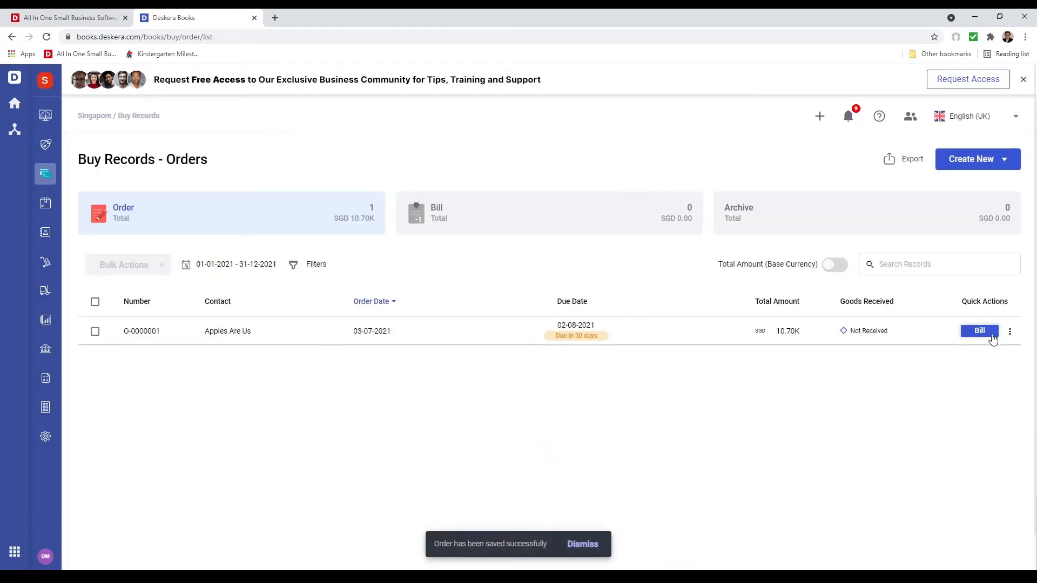
pyautogui.click(980, 332)
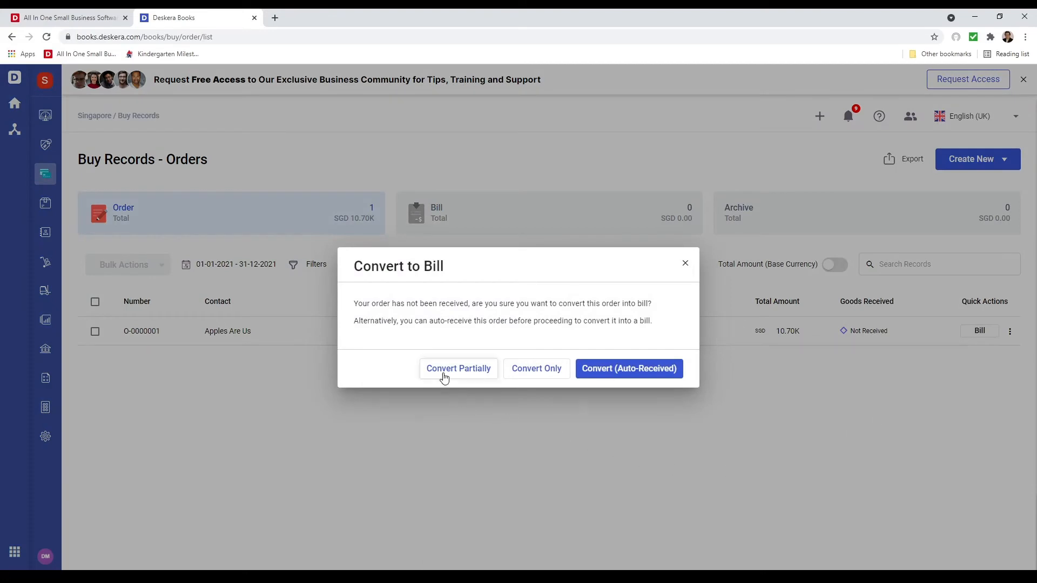
pyautogui.click(652, 375)
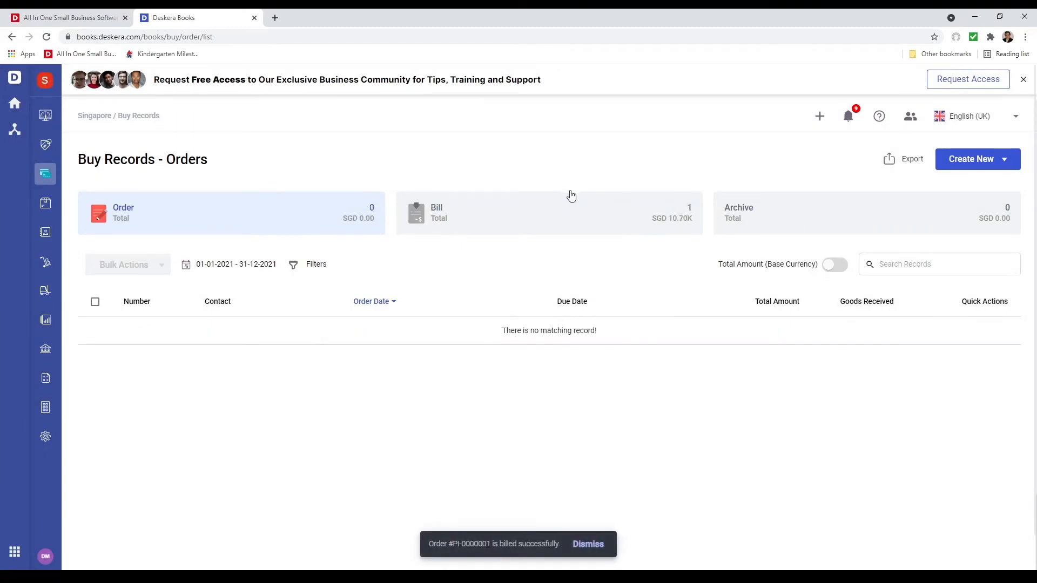
# Set up payment of the Apples Are Us bill from Bank by Bank Transfer, filling in the transfer's reference number
pyautogui.click(564, 210)
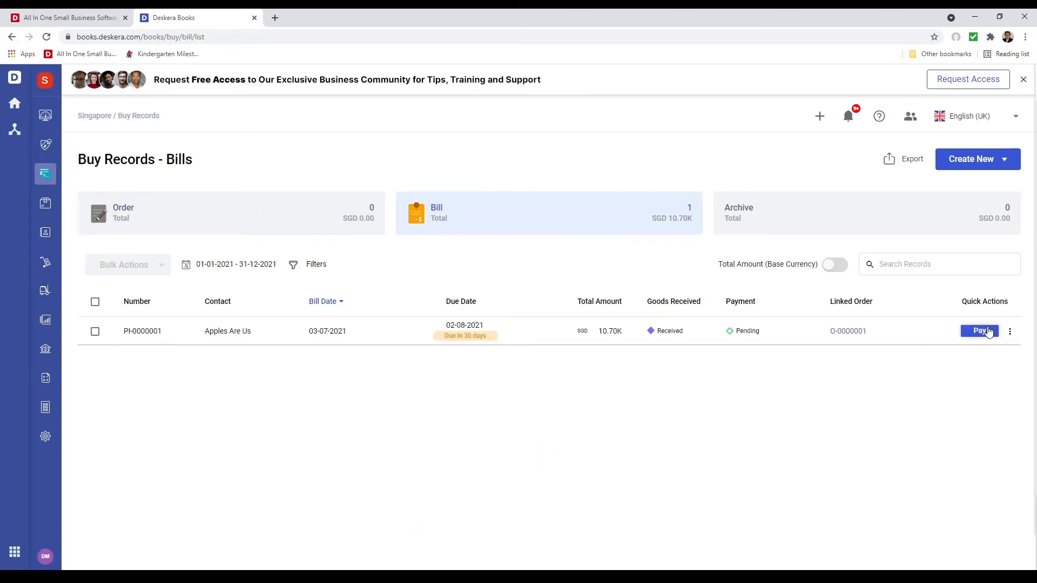
pyautogui.click(989, 331)
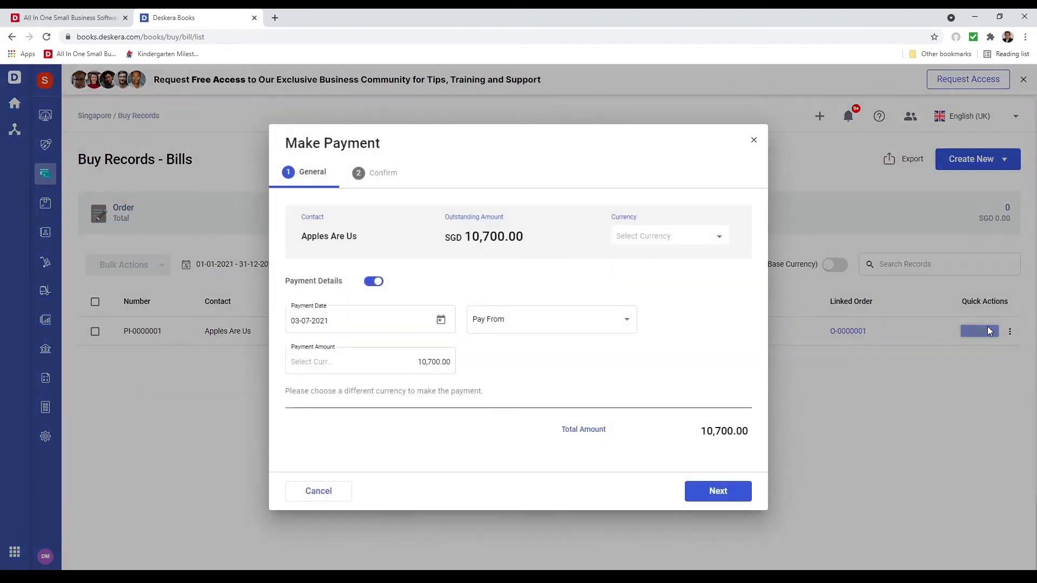
pyautogui.click(508, 330)
pyautogui.click(509, 331)
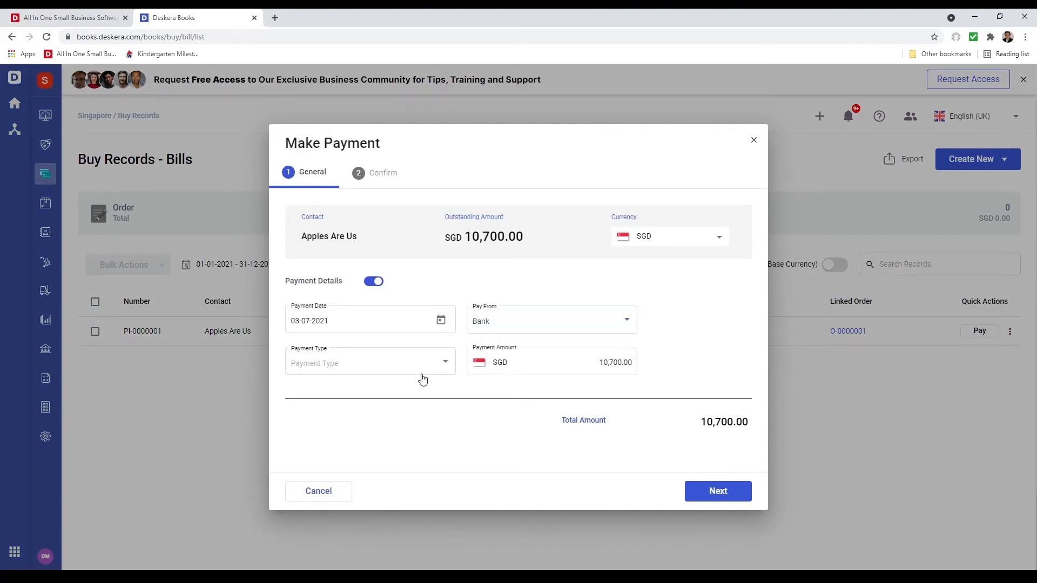
pyautogui.click(421, 374)
pyautogui.click(419, 387)
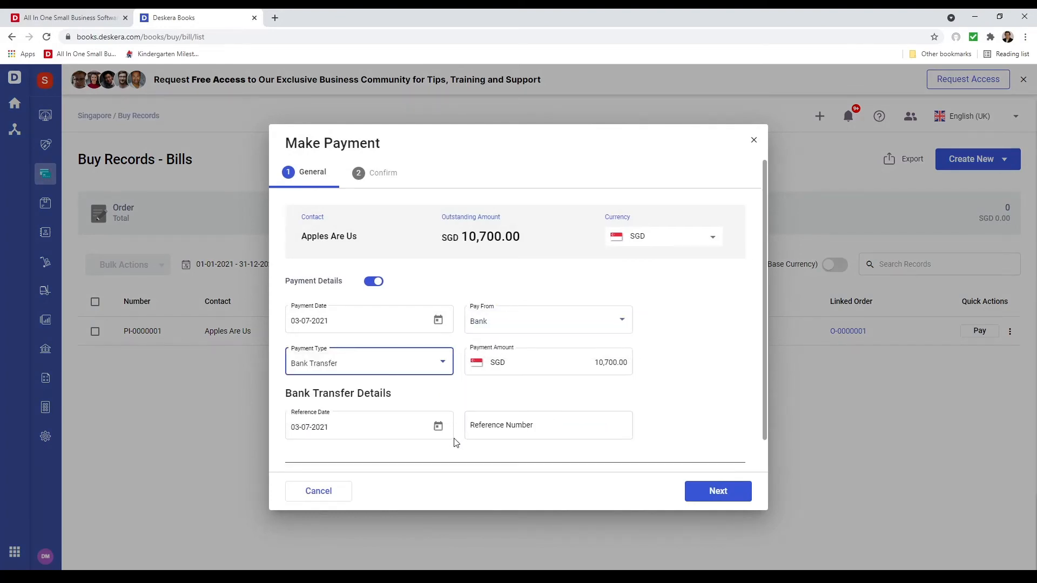
pyautogui.click(528, 434)
pyautogui.write('234234')
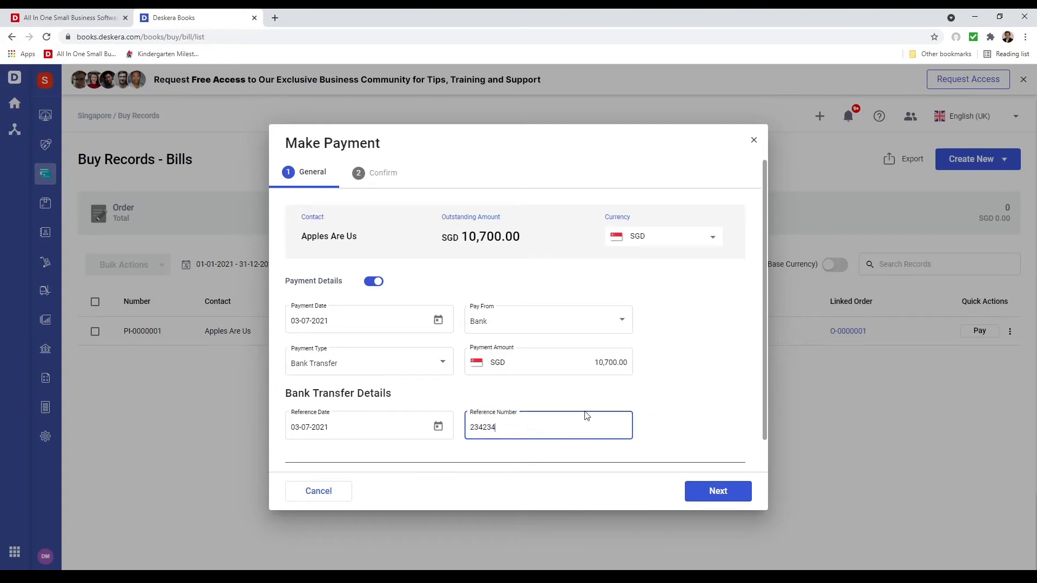
# Try paying the bill in USD and return the payment currency to SGD
pyautogui.click(699, 236)
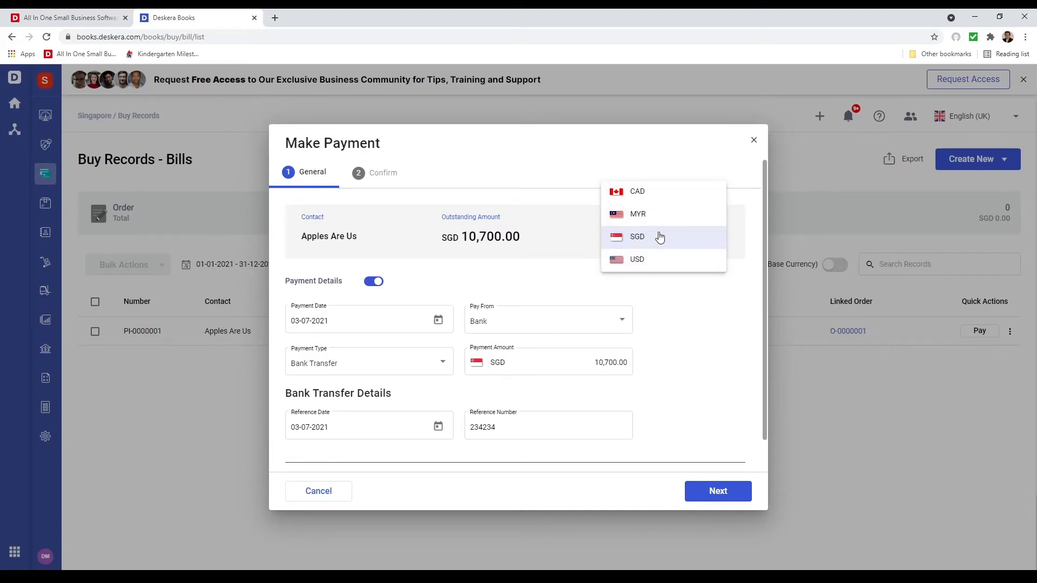
pyautogui.click(660, 260)
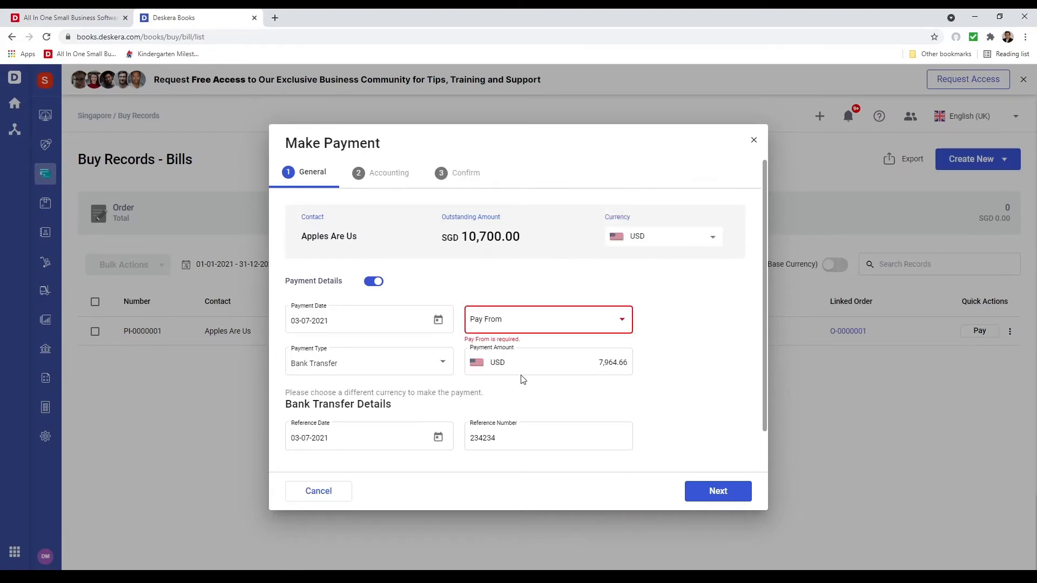
pyautogui.click(662, 242)
pyautogui.click(661, 223)
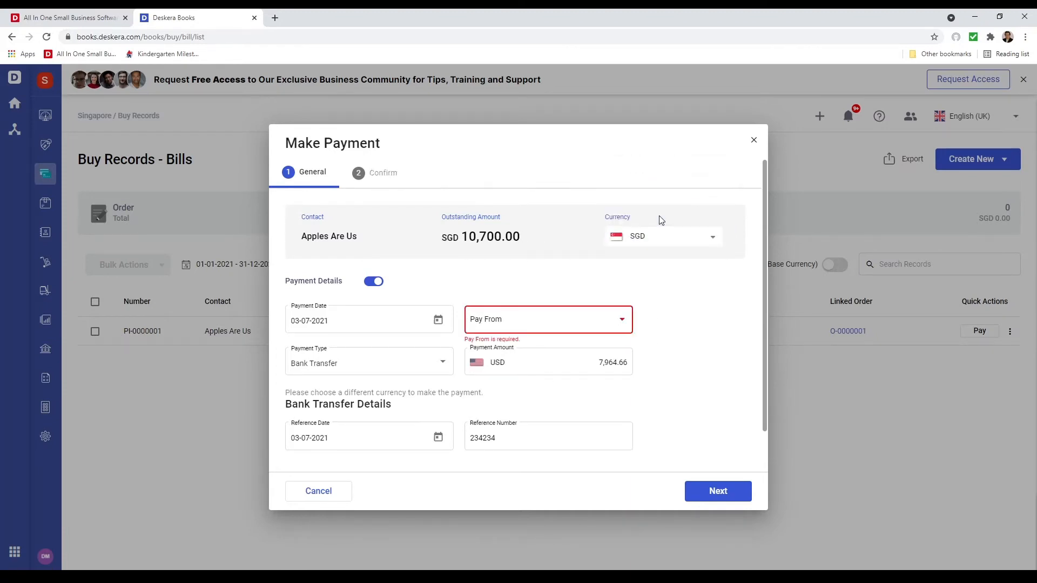
pyautogui.click(613, 362)
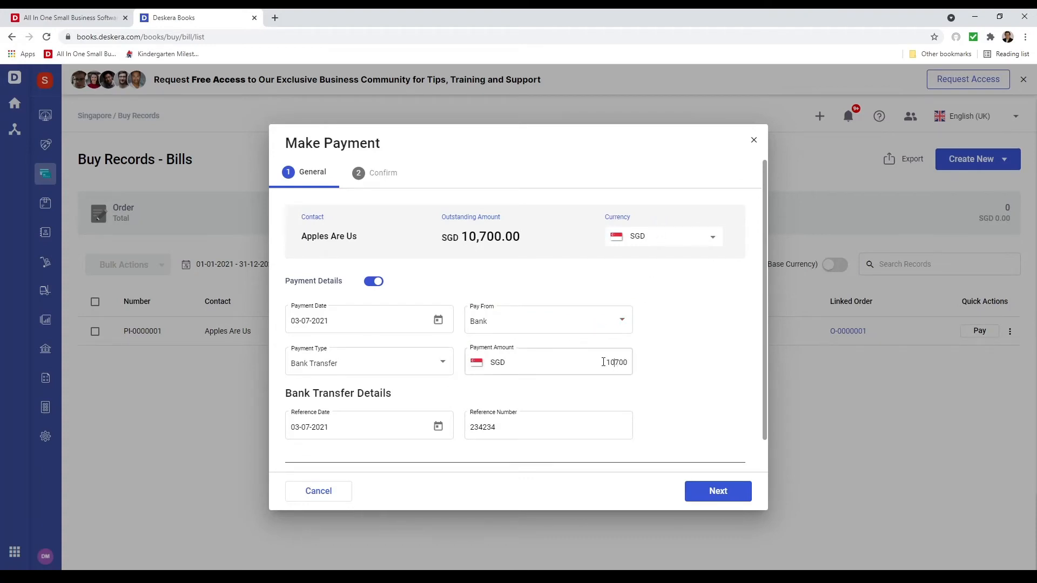
pyautogui.scroll(-1, 605, 351)
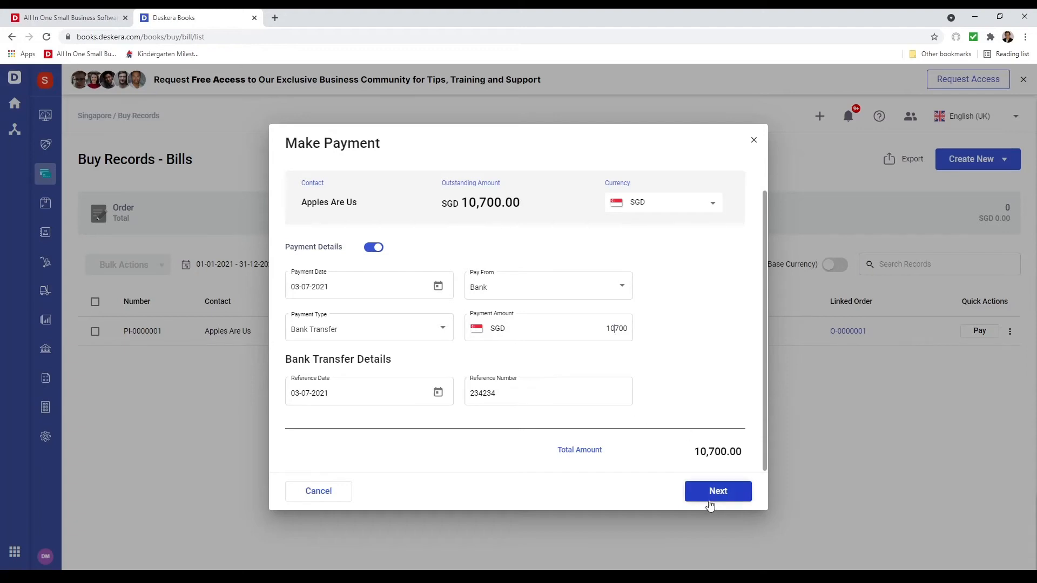
# Submit the SGD 10,700.00 payment for the Apples Are Us bill and close the payment record
pyautogui.click(712, 495)
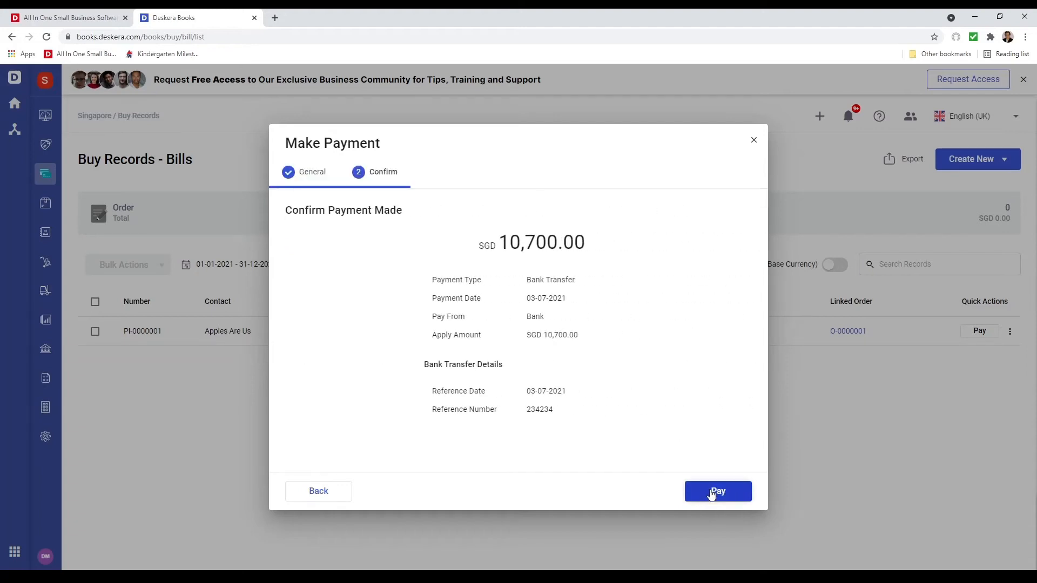
pyautogui.click(712, 492)
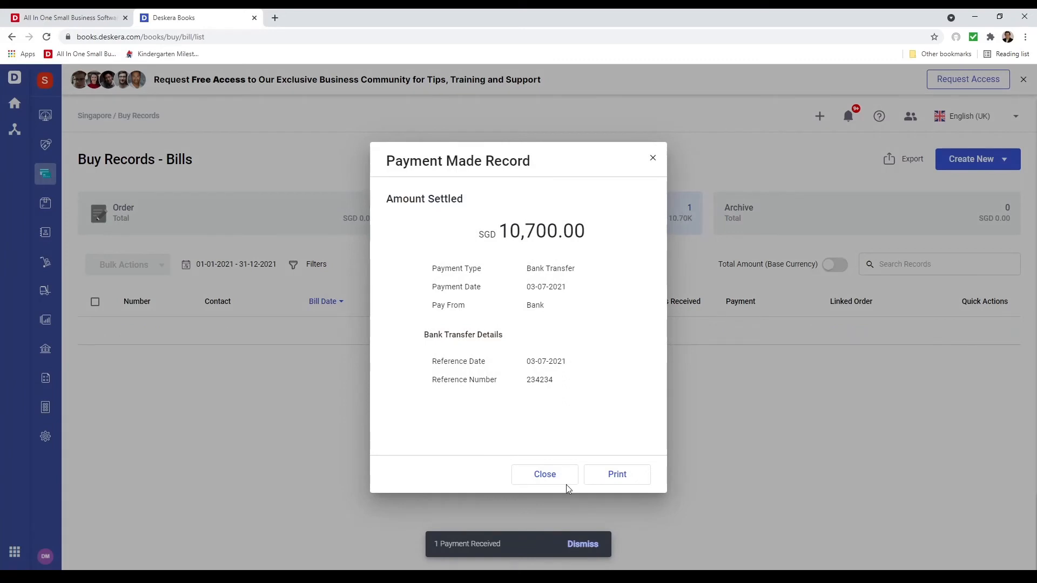
pyautogui.click(562, 481)
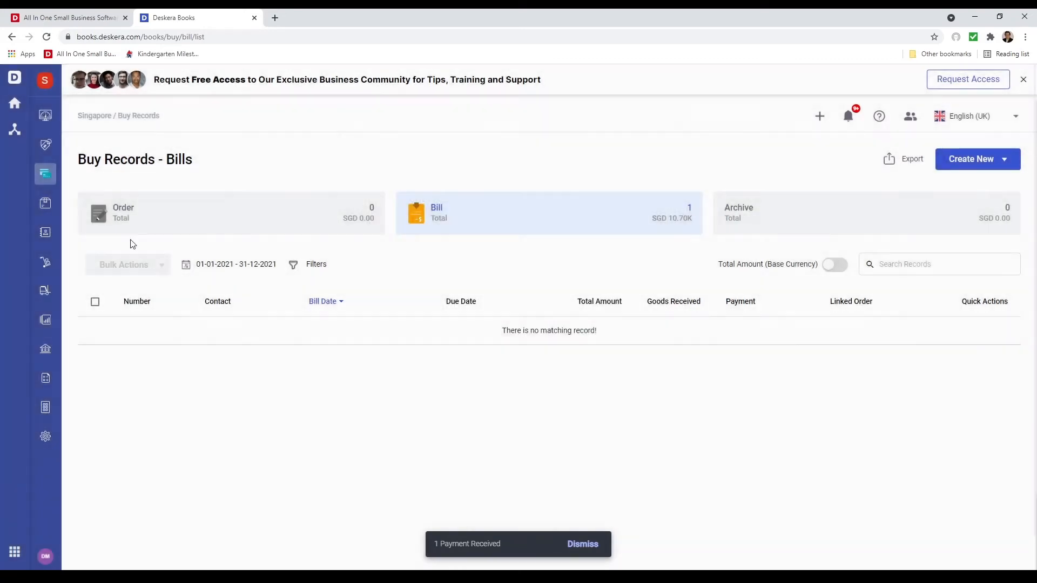
# Fulfil the Singapore Computers sales invoice by Direct Fulfillment from the Primary Warehouse, committing 1000 KG of apples
pyautogui.click(54, 151)
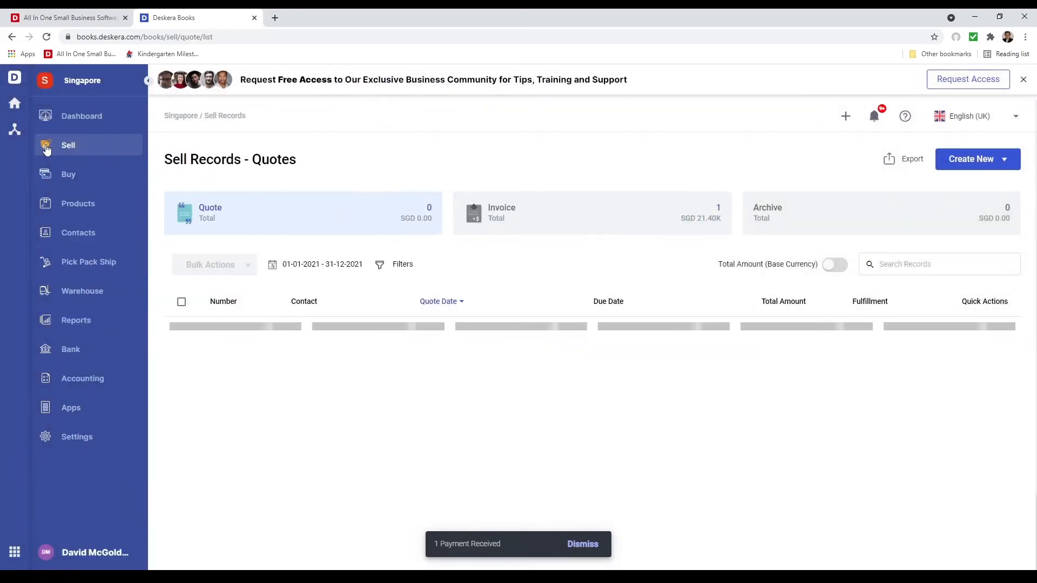
pyautogui.click(555, 225)
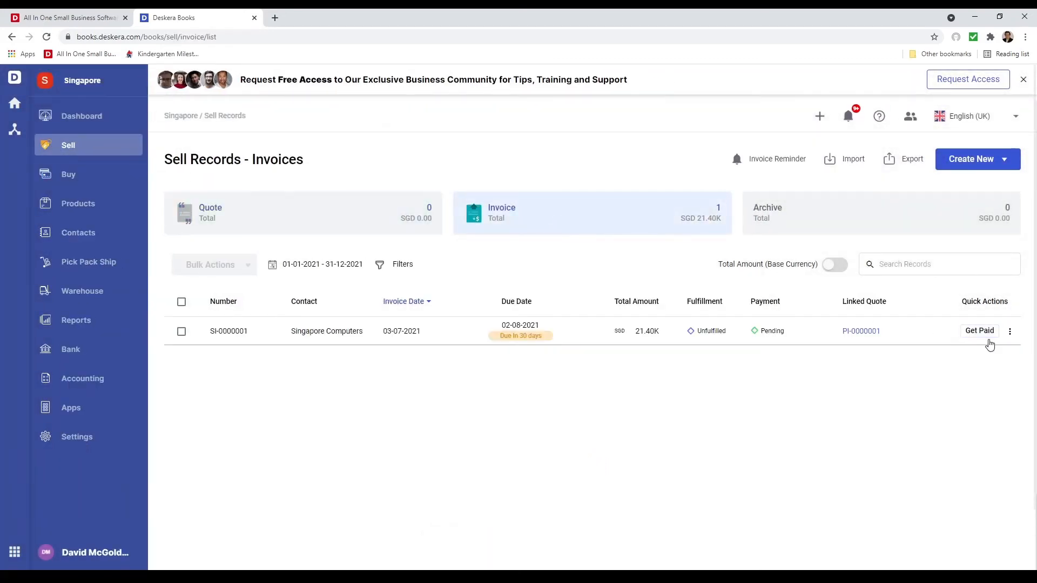
pyautogui.click(1010, 331)
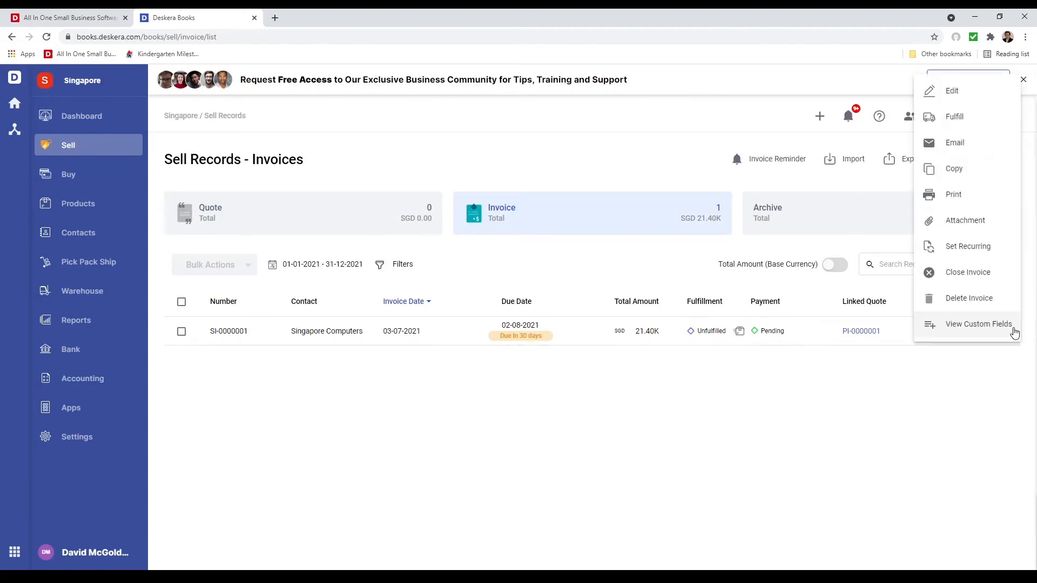
pyautogui.click(976, 119)
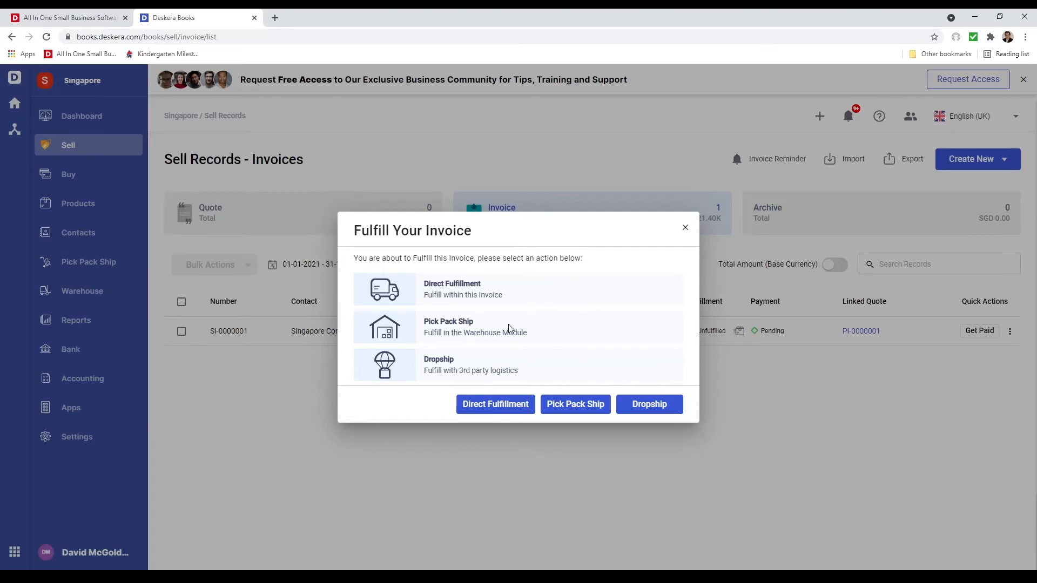
pyautogui.click(502, 403)
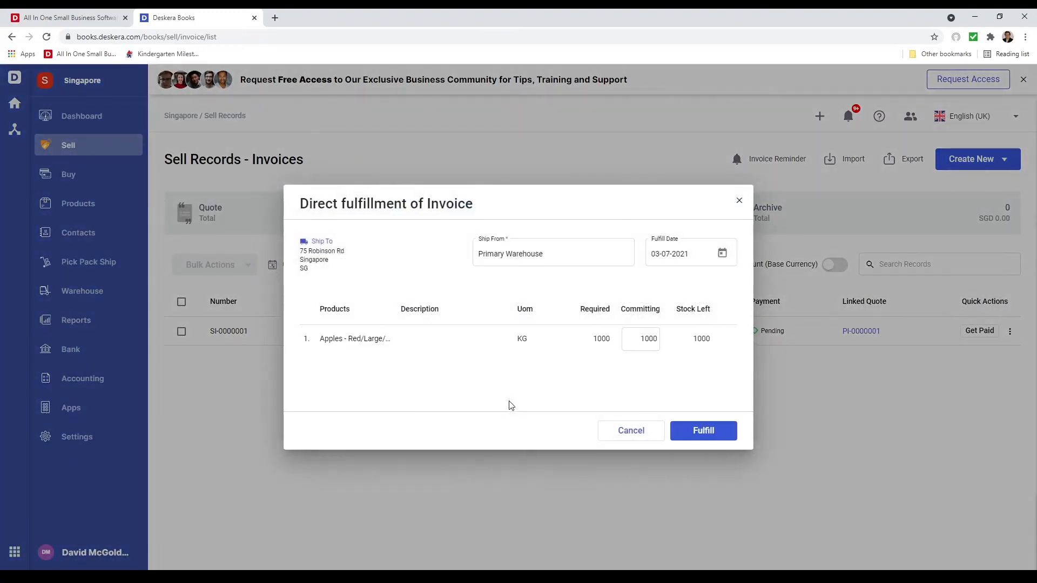
pyautogui.click(706, 430)
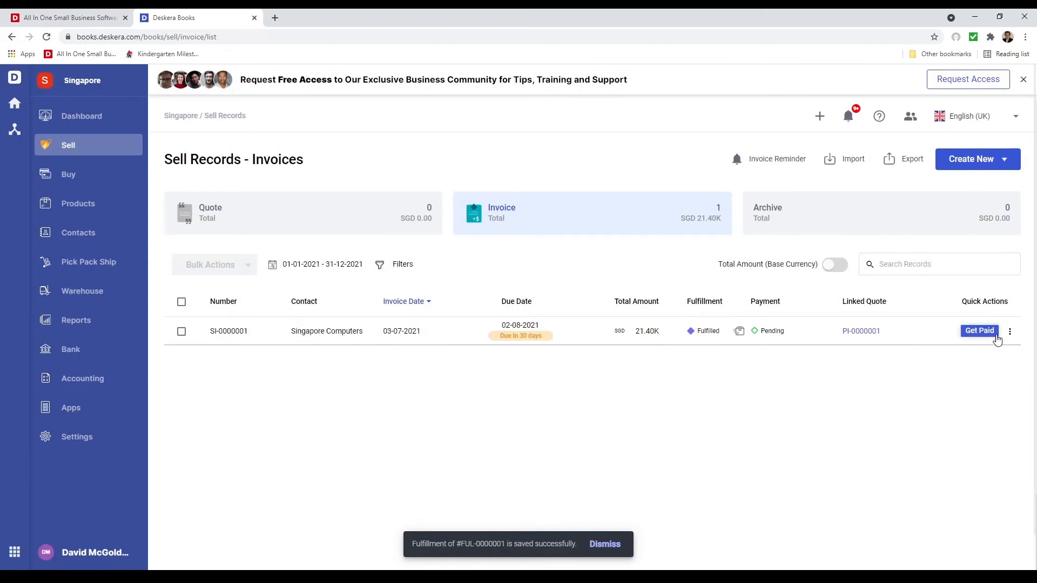
# Set up a payment from Singapore Computers for the invoice: SGD 20,000.00 by Bank Transfer, deposited to Bank
pyautogui.click(989, 334)
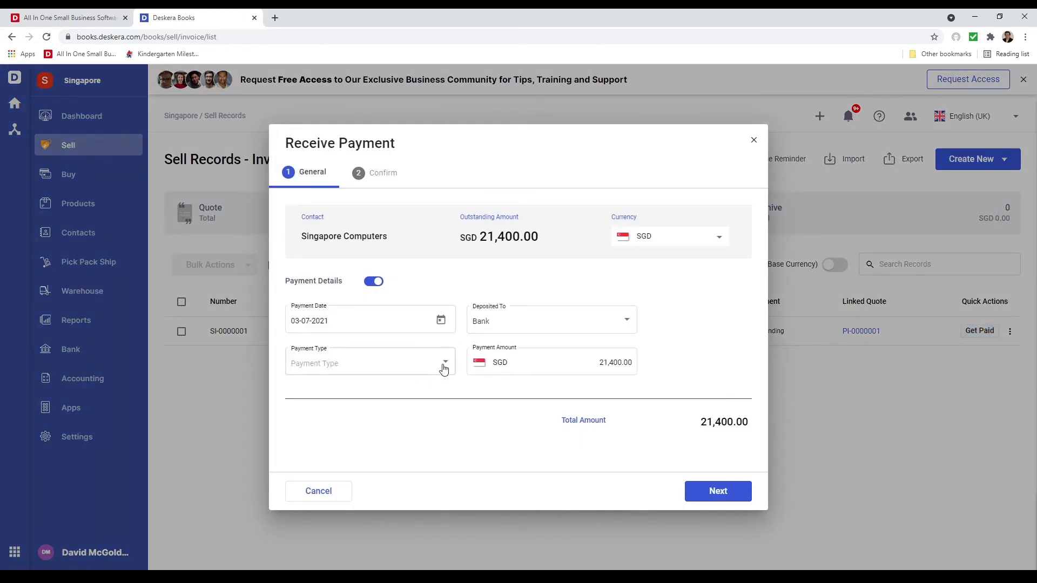
pyautogui.click(689, 243)
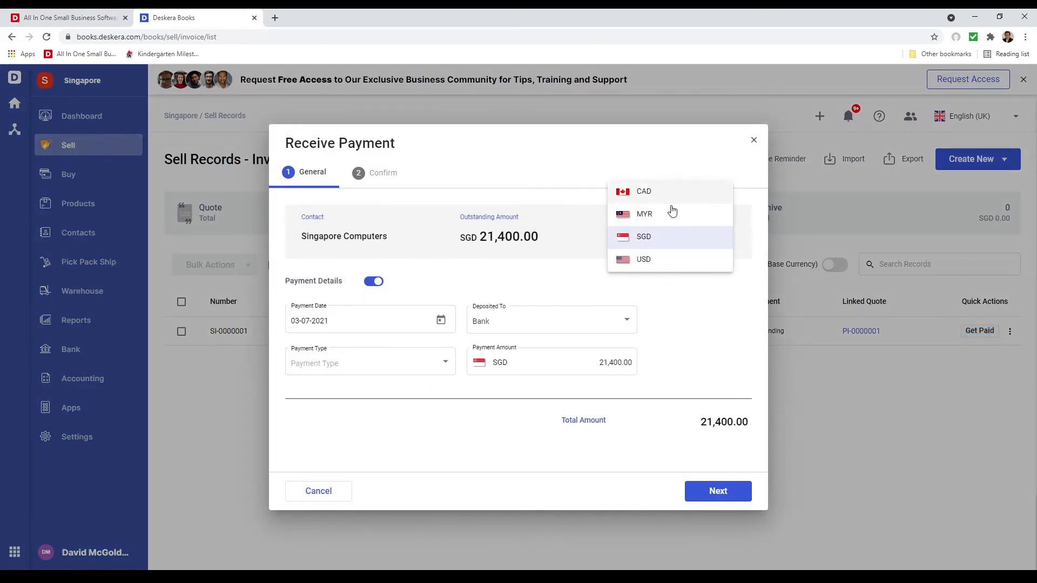
pyautogui.click(670, 237)
pyautogui.click(433, 366)
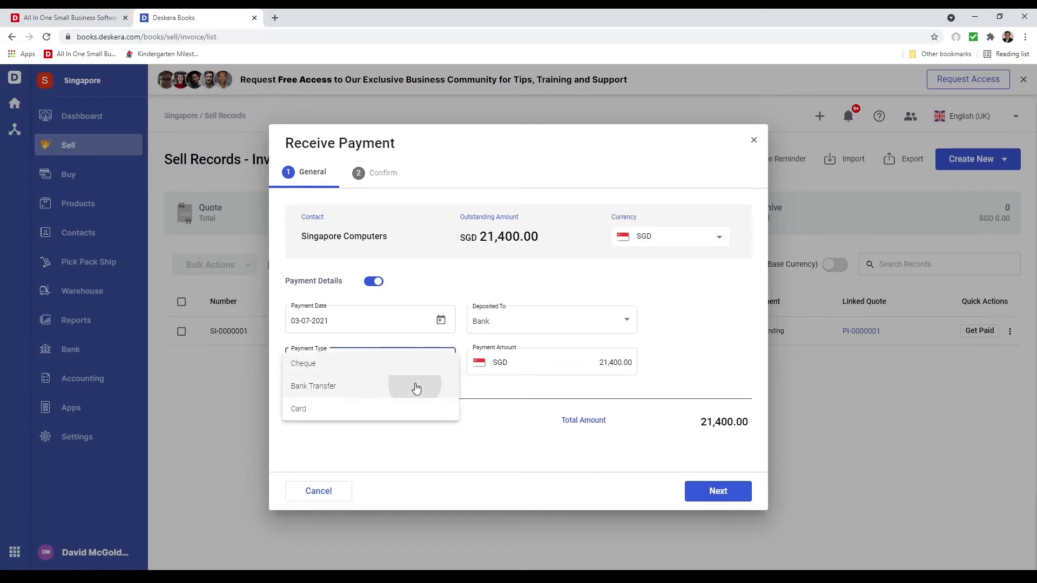
pyautogui.click(416, 389)
pyautogui.click(625, 367)
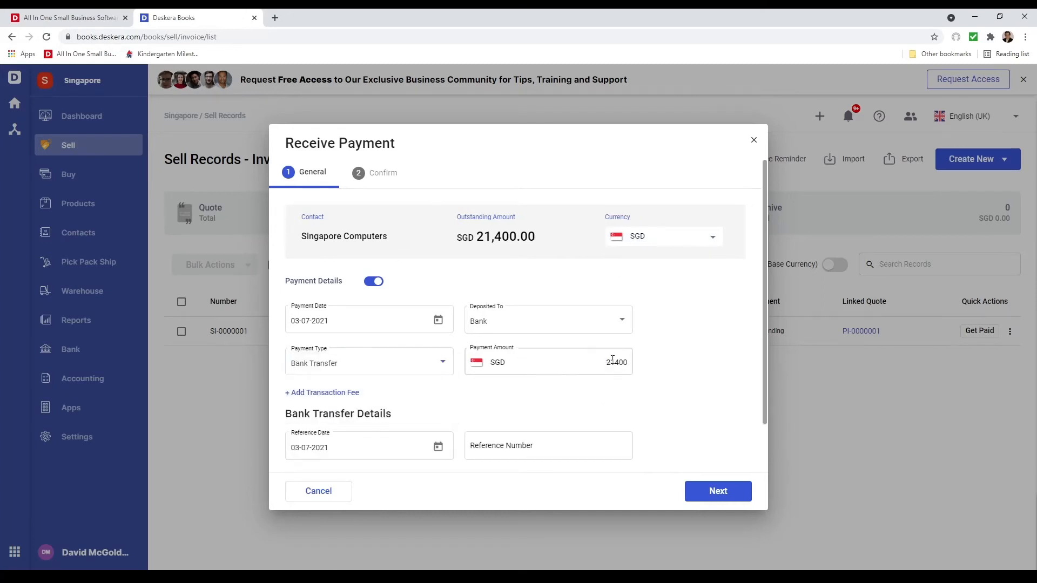
pyautogui.click(647, 371)
# Fill in the bank transfer's reference number, receive the partial payment and close its record
pyautogui.scroll(-1, 489, 444)
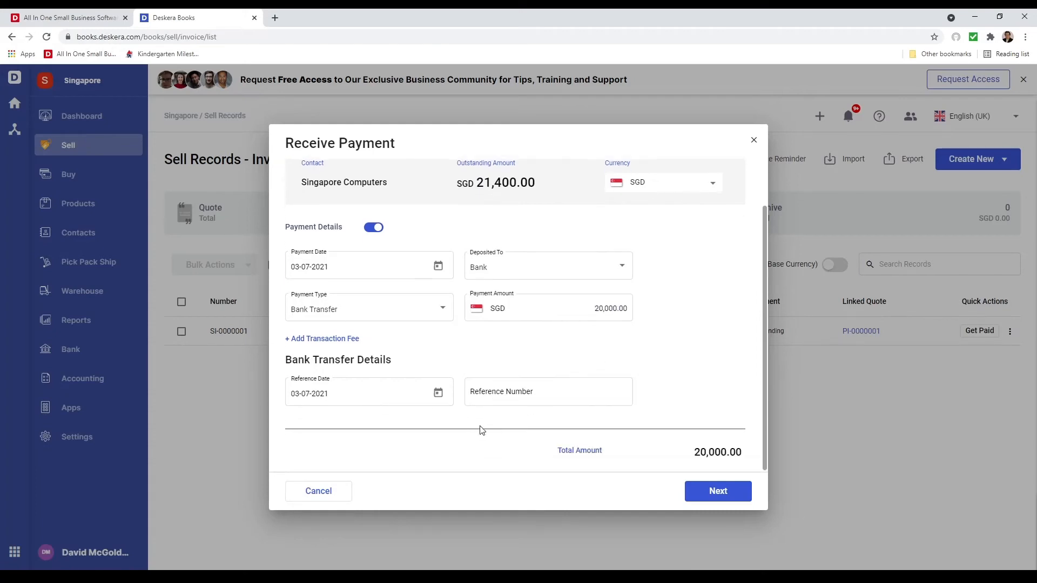
pyautogui.click(529, 393)
pyautogui.write('5465465')
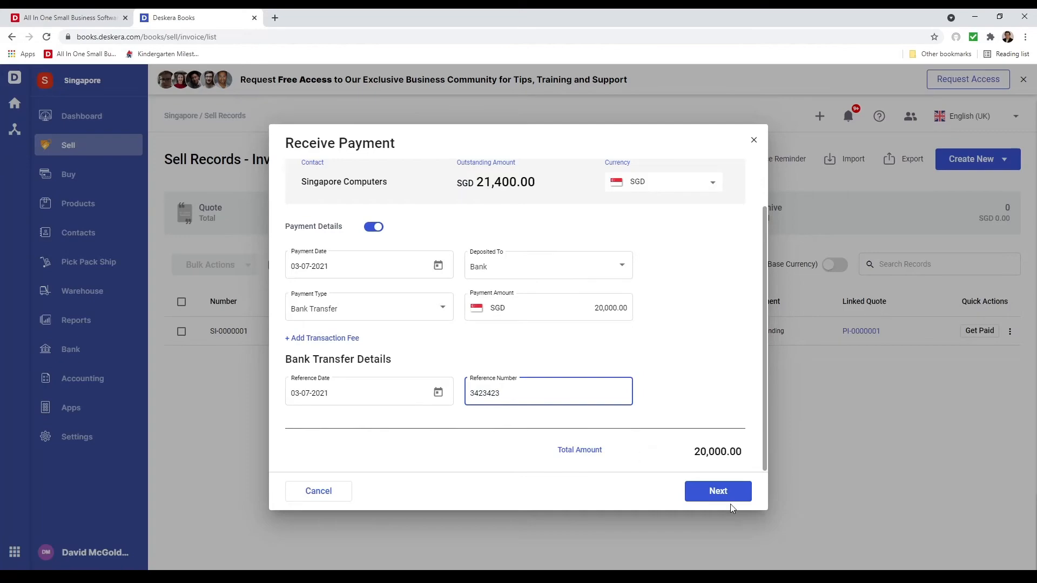
pyautogui.click(724, 493)
pyautogui.click(724, 494)
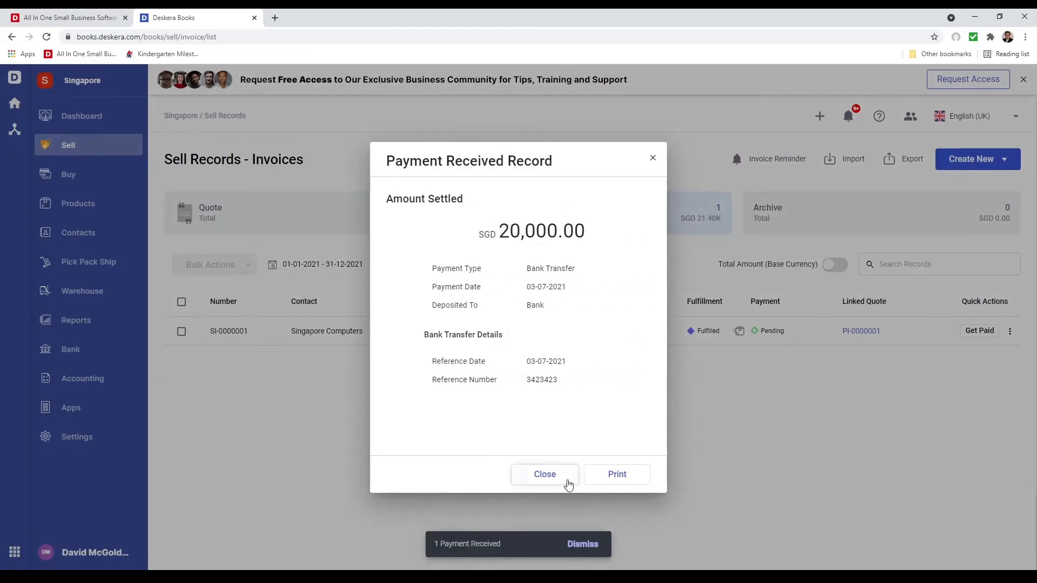
pyautogui.click(545, 476)
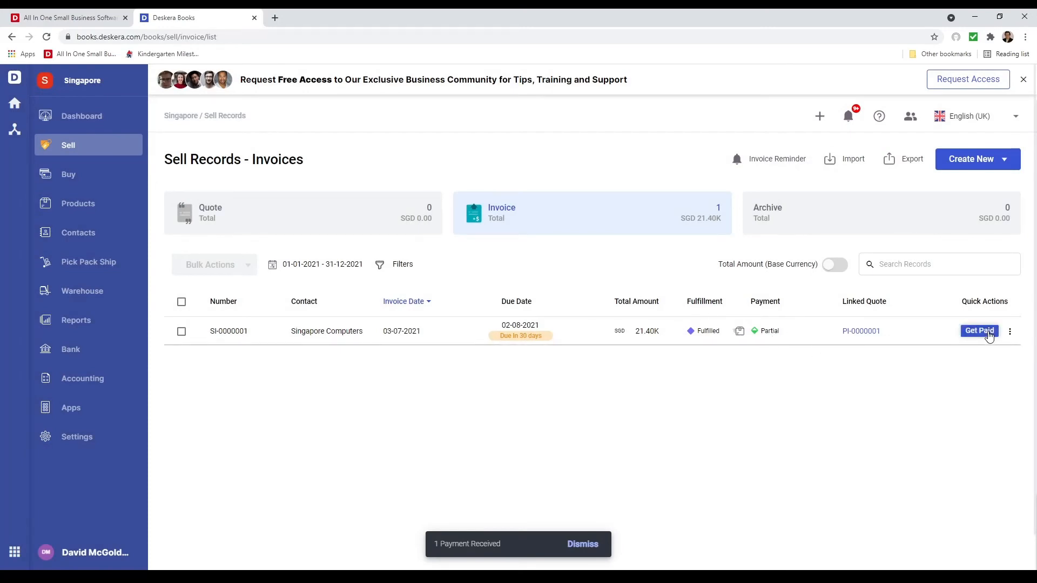
# Receive the outstanding SGD 1,400.00 on the Singapore Computers invoice by Bank Transfer with a reference number, and close the payment record
pyautogui.click(988, 332)
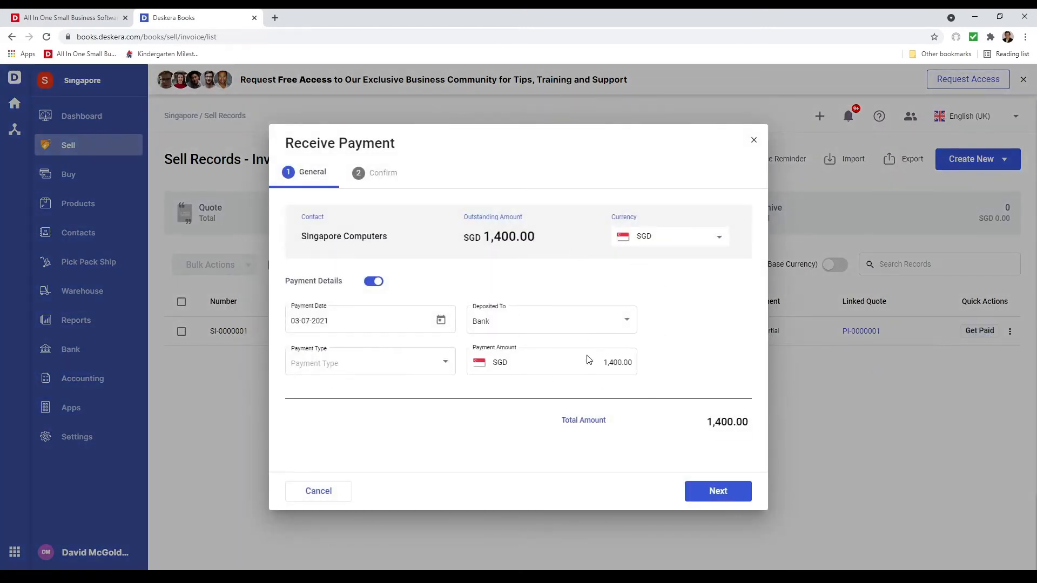
pyautogui.click(718, 492)
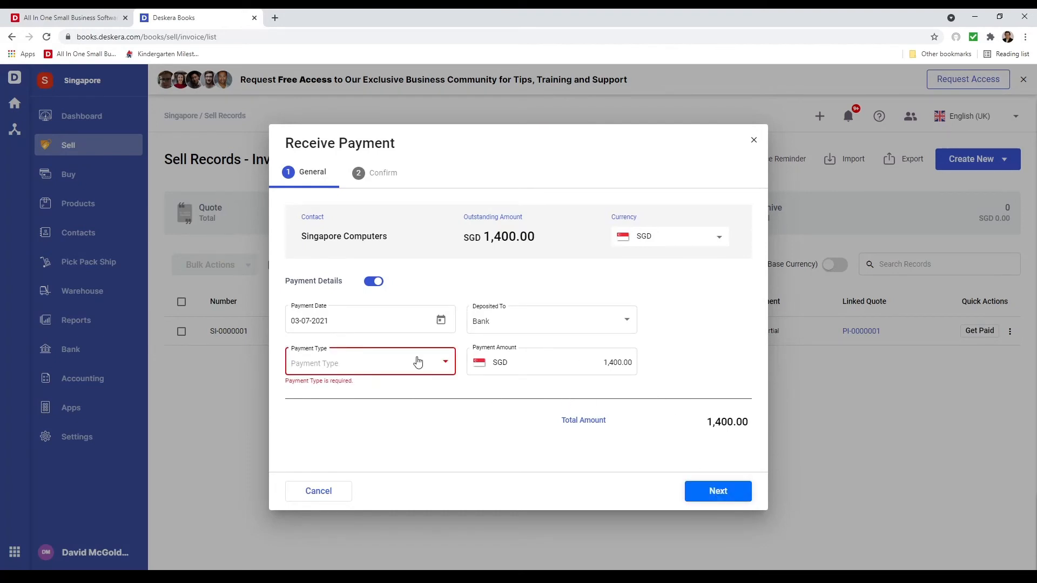
pyautogui.click(400, 365)
pyautogui.click(398, 382)
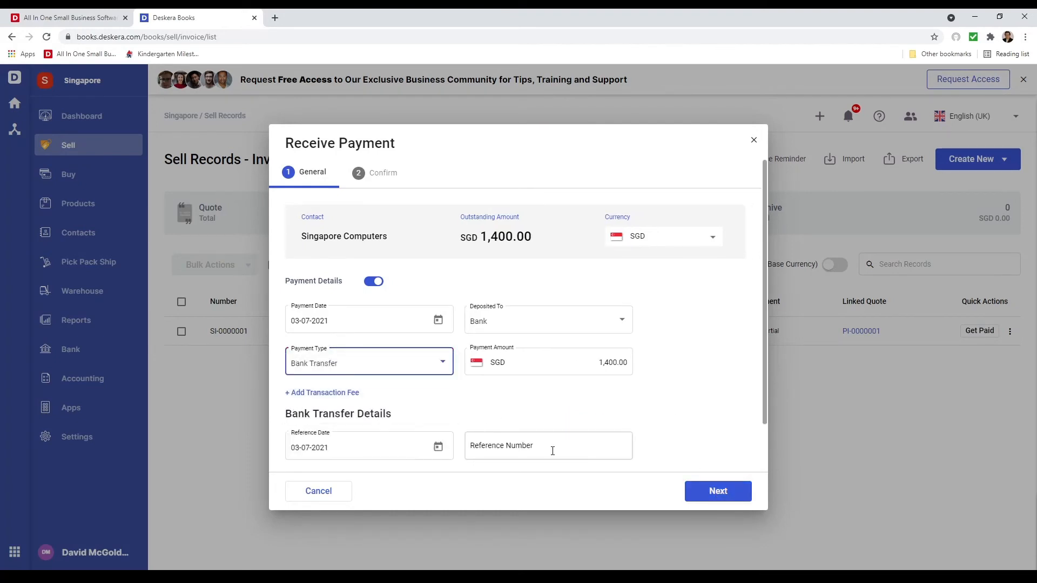
pyautogui.click(553, 451)
pyautogui.write('234234')
pyautogui.click(718, 491)
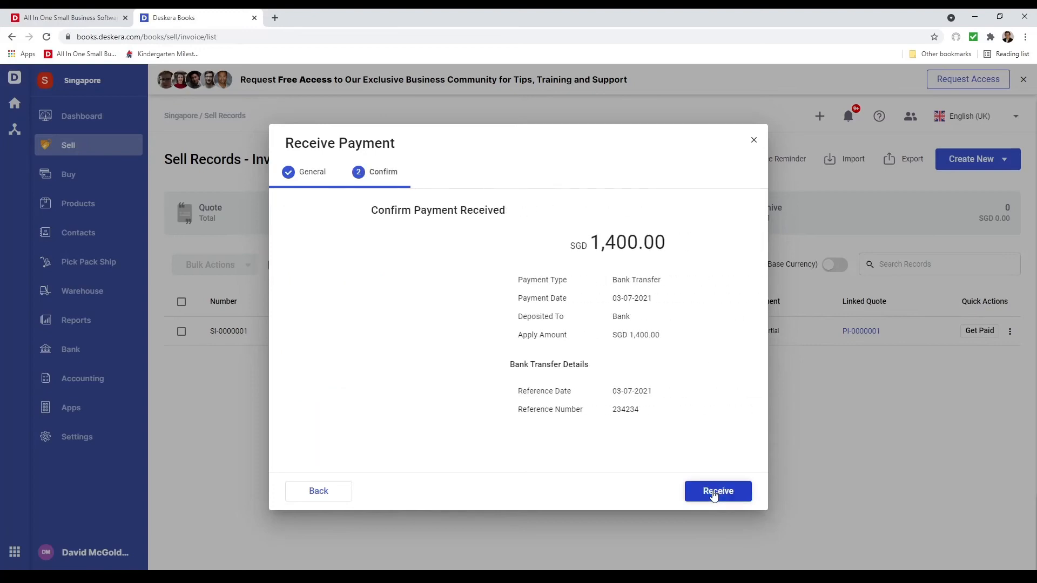
pyautogui.click(713, 492)
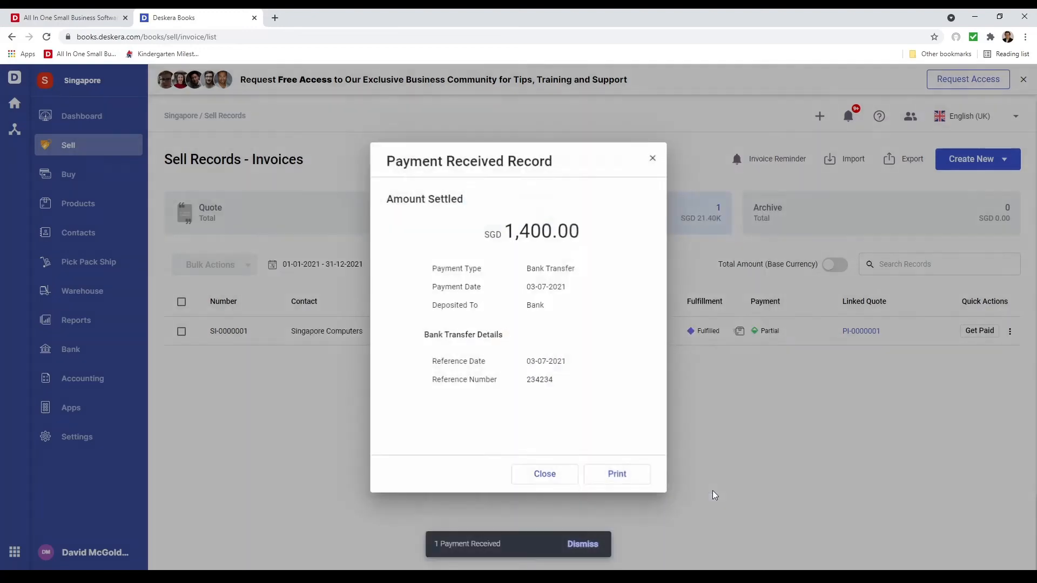
pyautogui.click(540, 479)
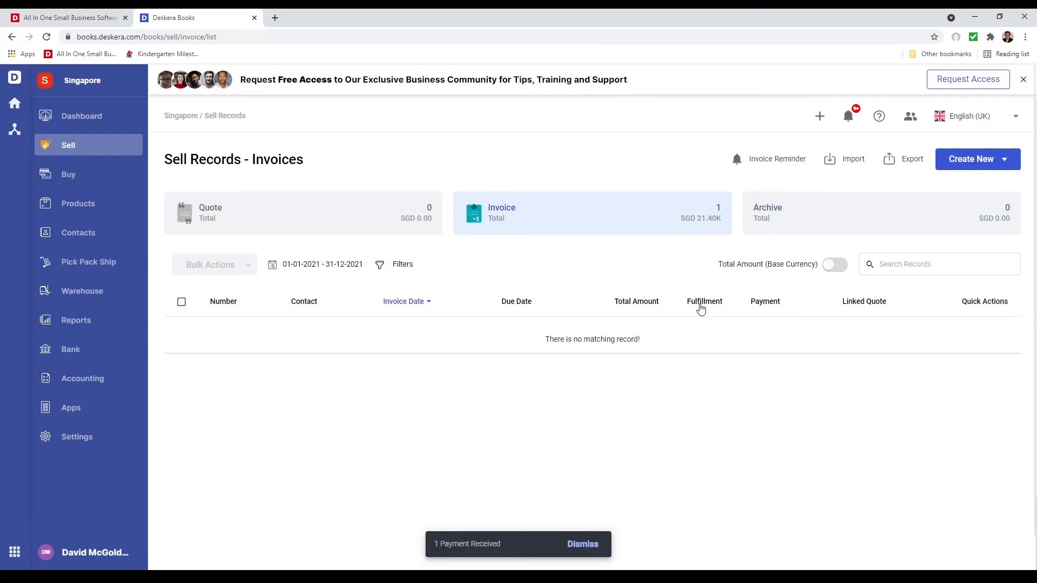
# Rename the Bank account to OCBC Bank, add OCBC to its description and save the account details
pyautogui.click(66, 356)
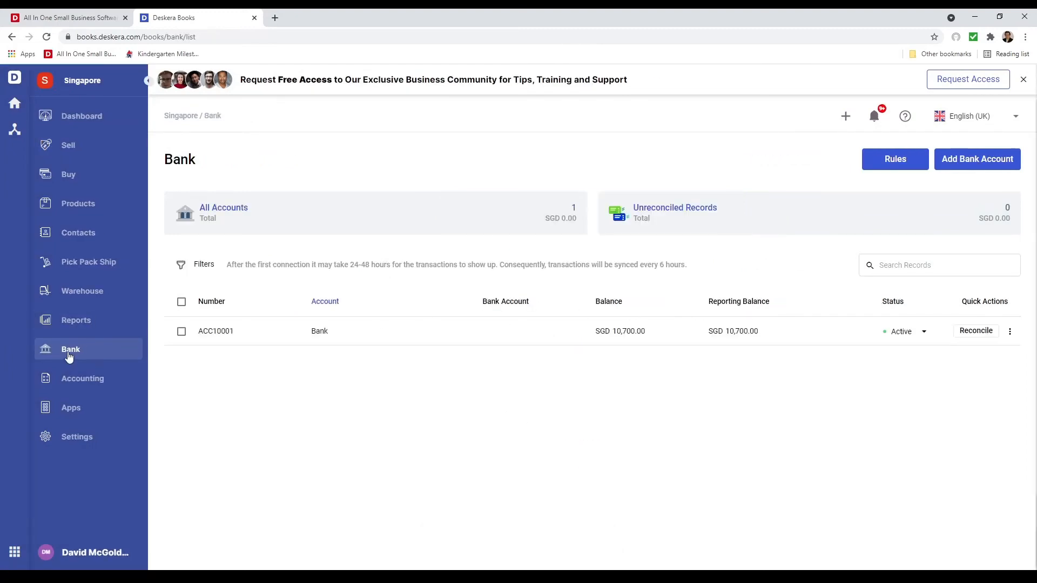
pyautogui.click(1010, 334)
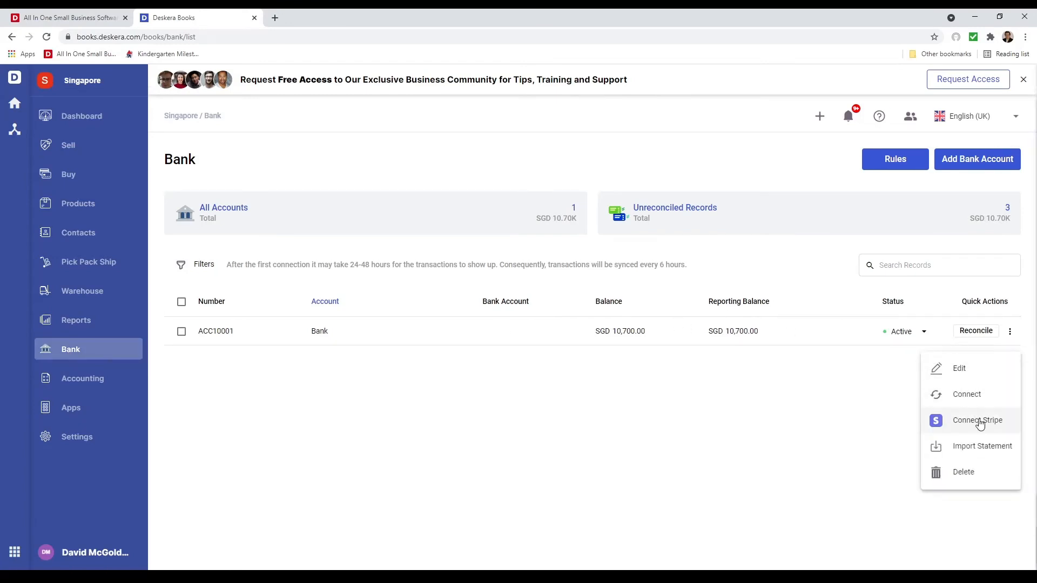
pyautogui.click(977, 370)
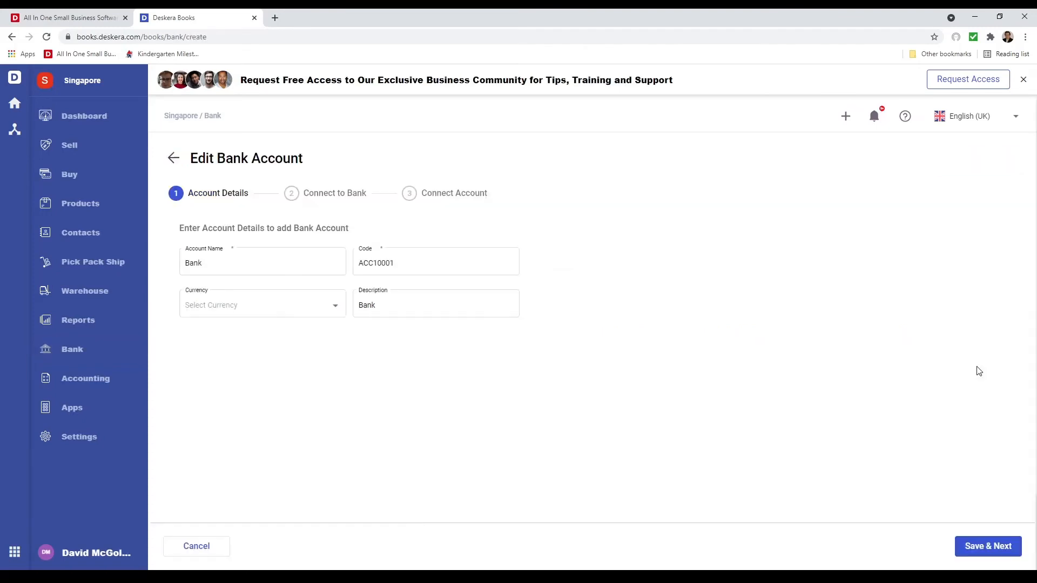
pyautogui.click(186, 269)
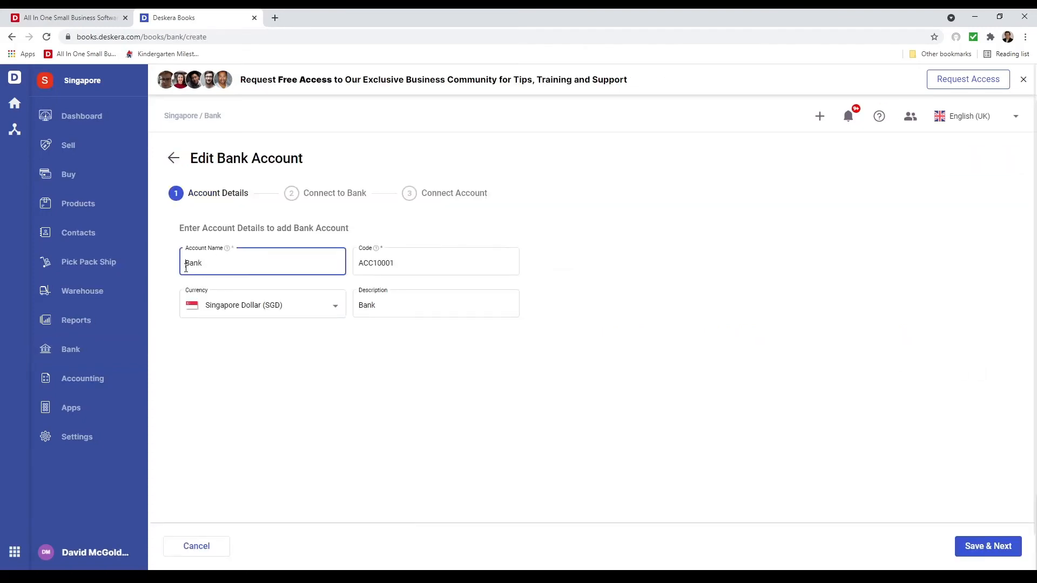
pyautogui.write('OCBC')
pyautogui.click(360, 307)
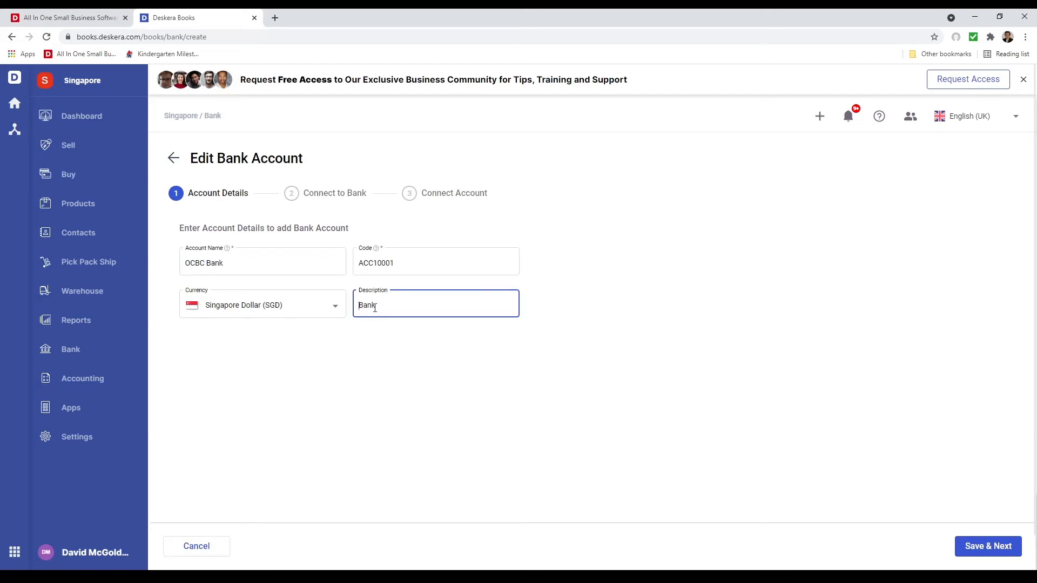
pyautogui.write('OCBC')
pyautogui.click(985, 546)
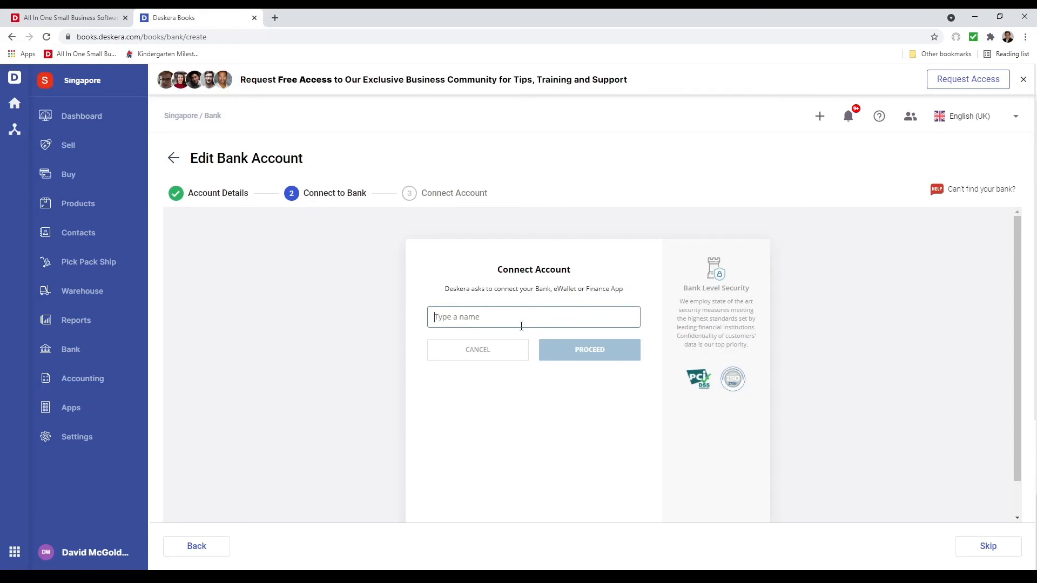
# Try connecting the account to OCBC's online banking and cancel at the login form
pyautogui.write('OCBC')
pyautogui.click(534, 383)
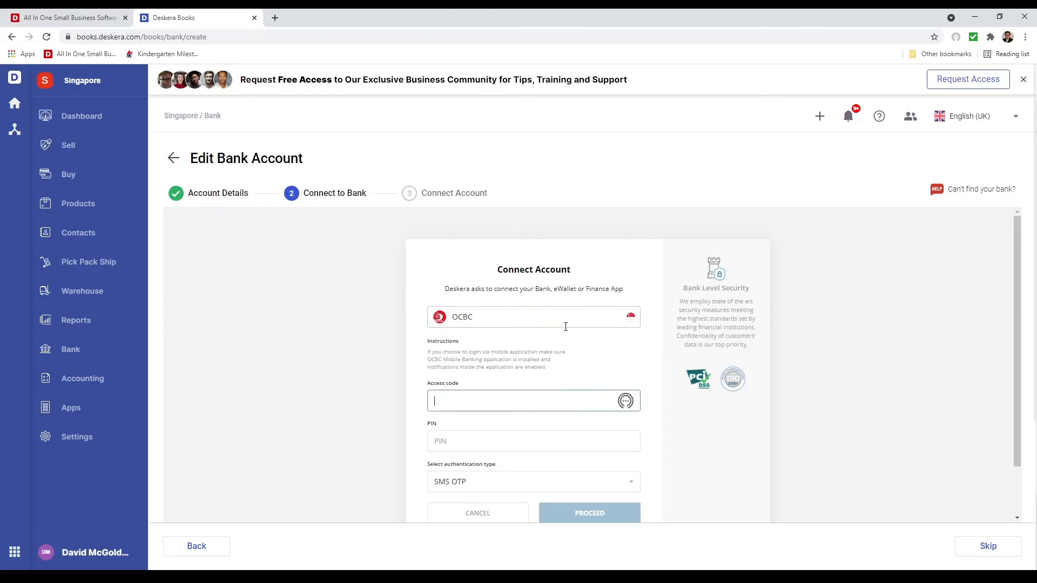
pyautogui.scroll(-1, 543, 414)
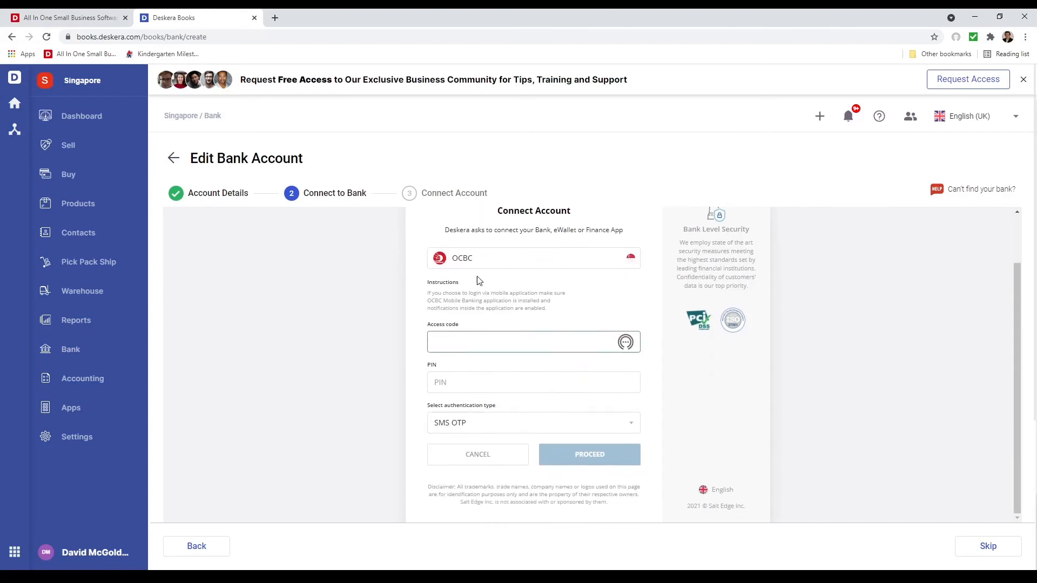
pyautogui.click(469, 456)
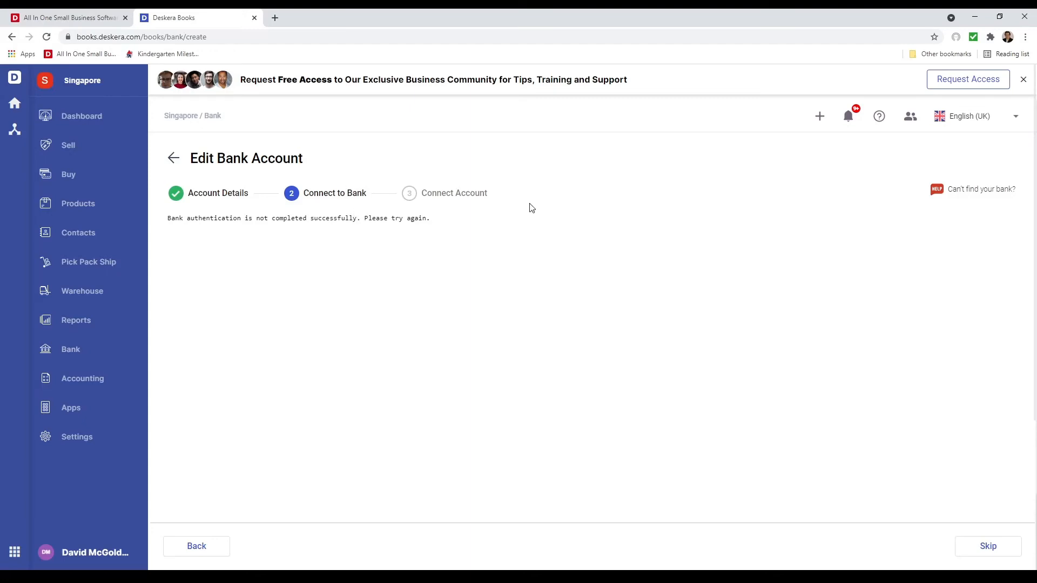
# Try connecting the account to Wells Fargo through the PLAID provider, exit at the credentials form and skip the bank connection
pyautogui.click(971, 193)
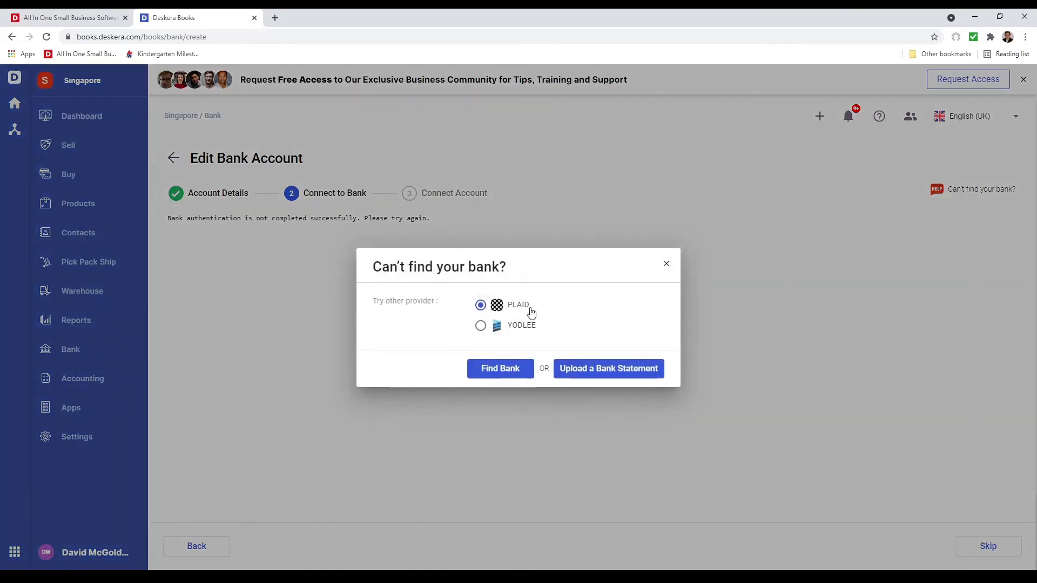
pyautogui.click(508, 369)
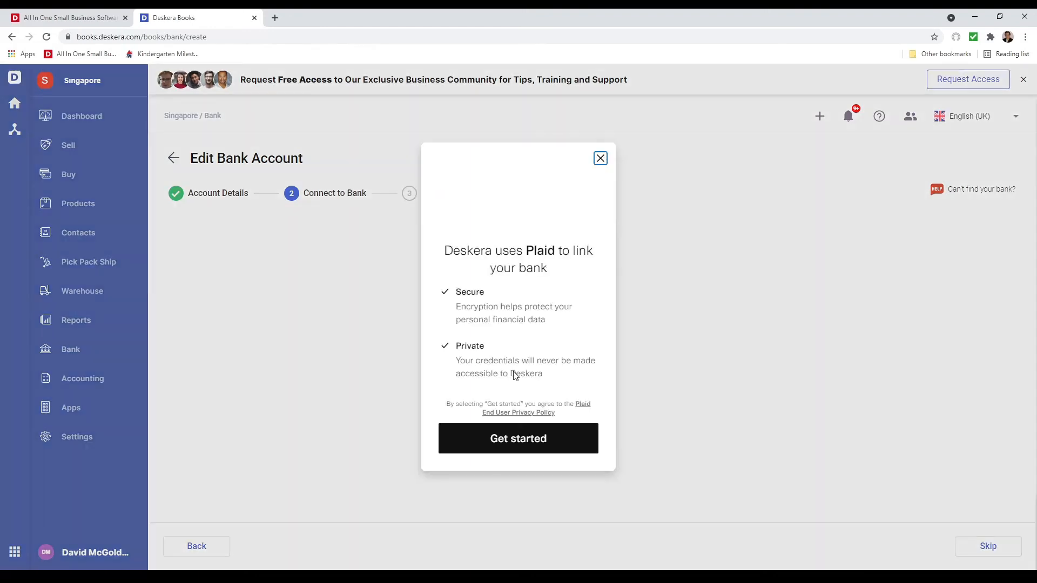
pyautogui.click(534, 447)
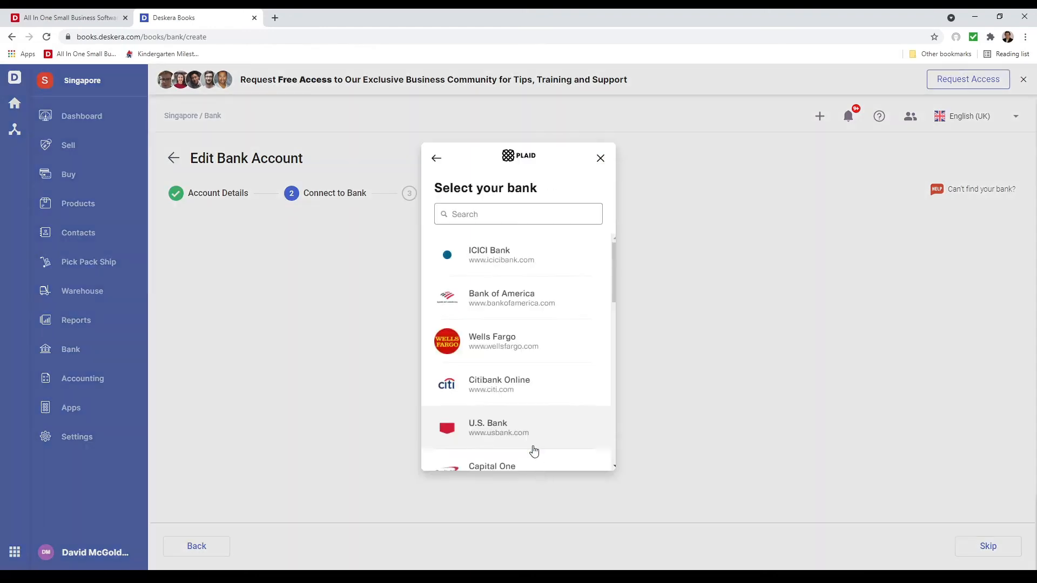
pyautogui.click(526, 354)
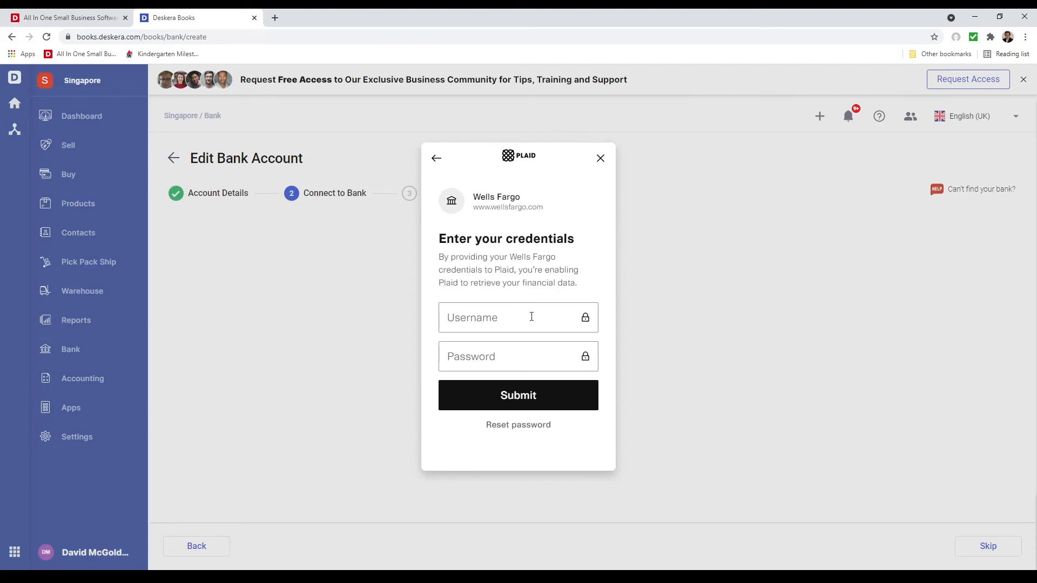
pyautogui.click(601, 158)
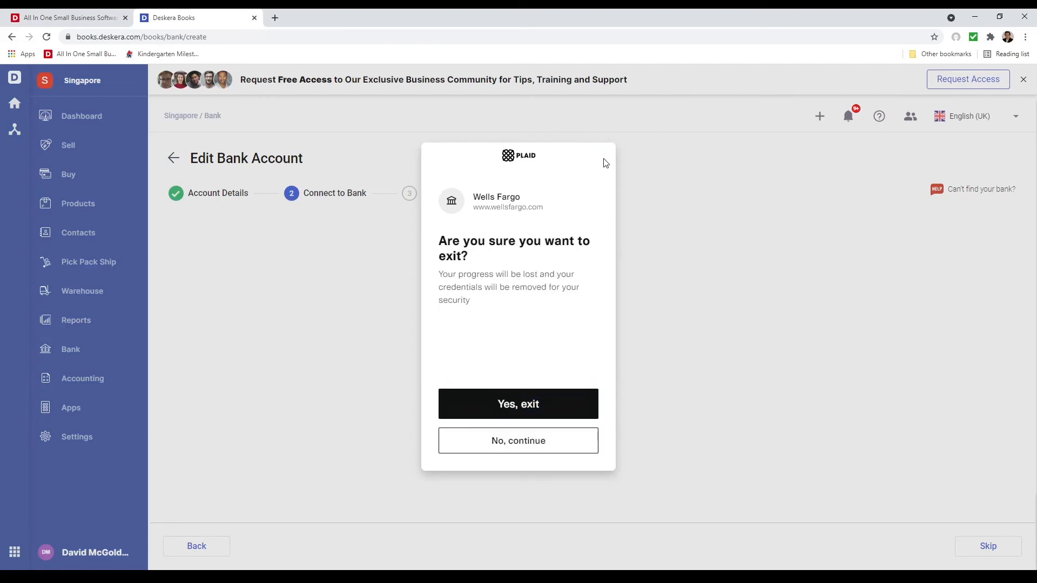
pyautogui.click(522, 403)
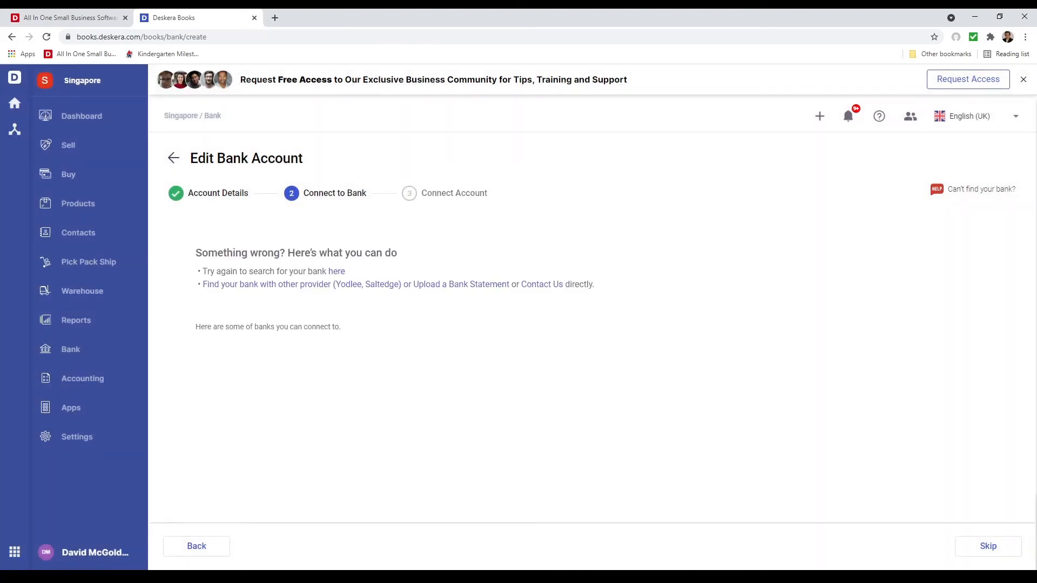
pyautogui.click(978, 547)
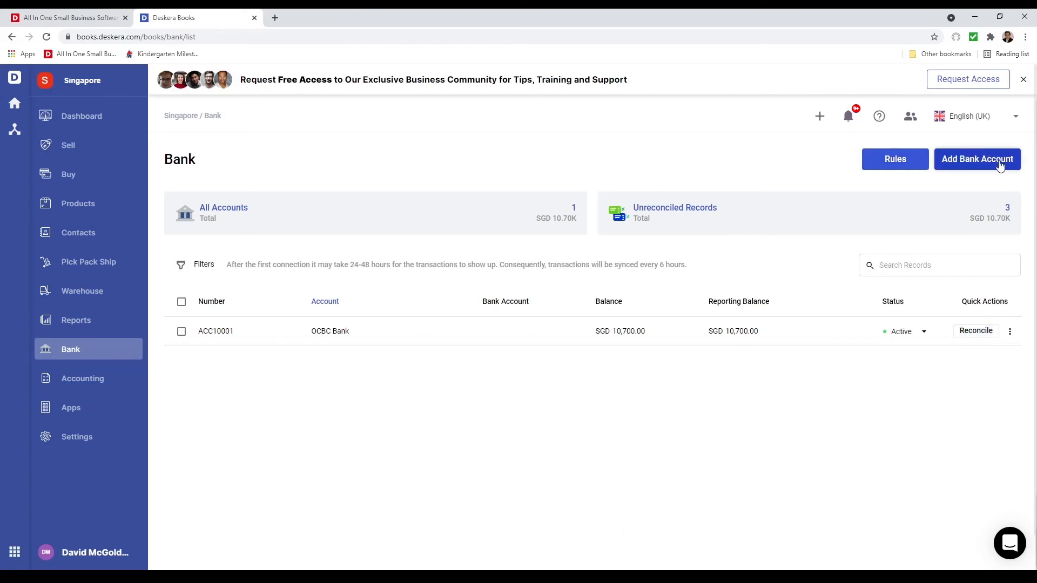
# In the GST Report Log settings, set the first period to start in July with a Monthly filing frequency and save
pyautogui.click(98, 317)
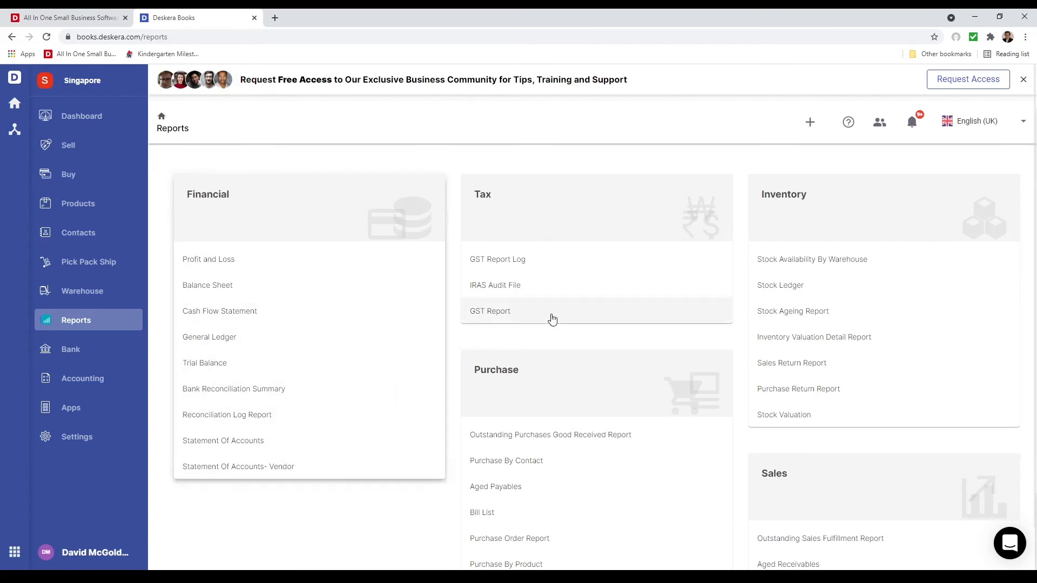
pyautogui.click(583, 262)
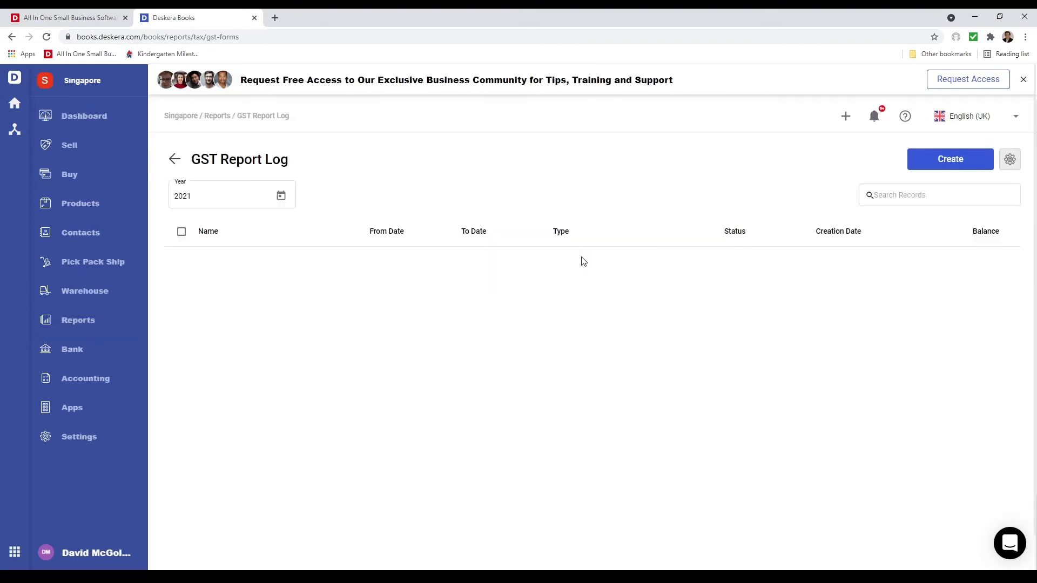
pyautogui.click(1009, 159)
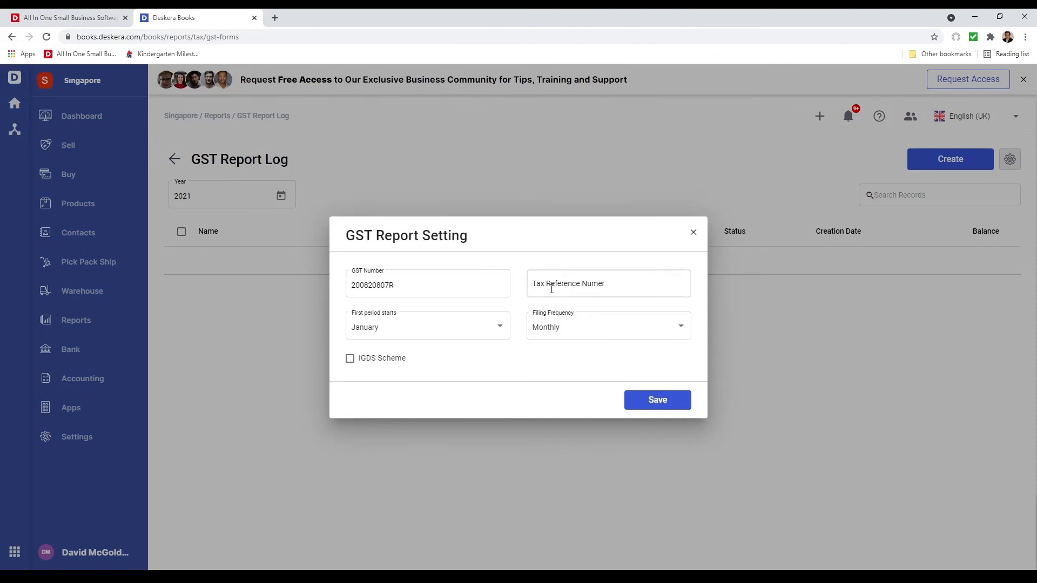
pyautogui.click(487, 328)
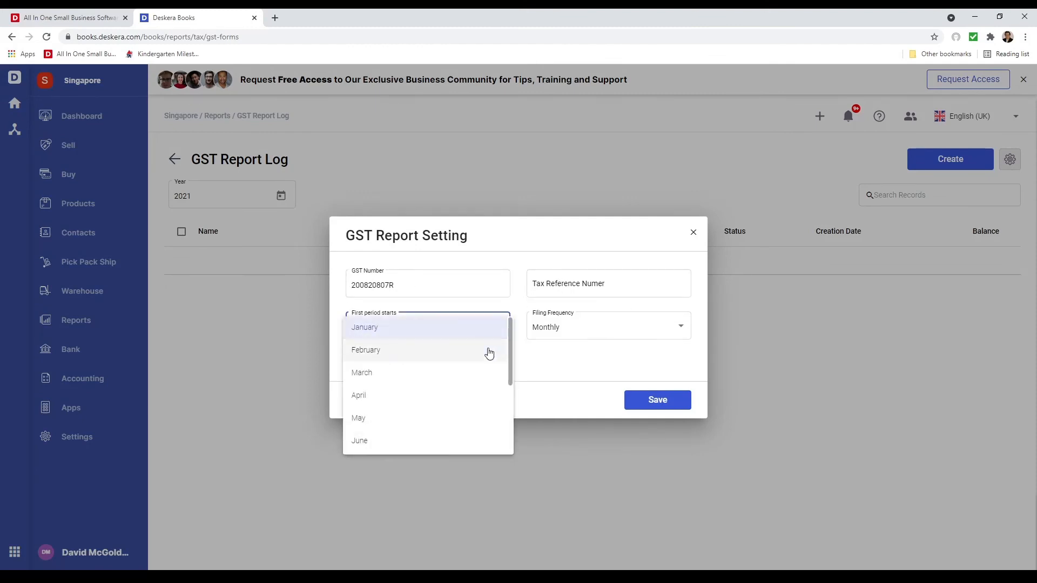
pyautogui.scroll(-2, 486, 351)
pyautogui.click(449, 389)
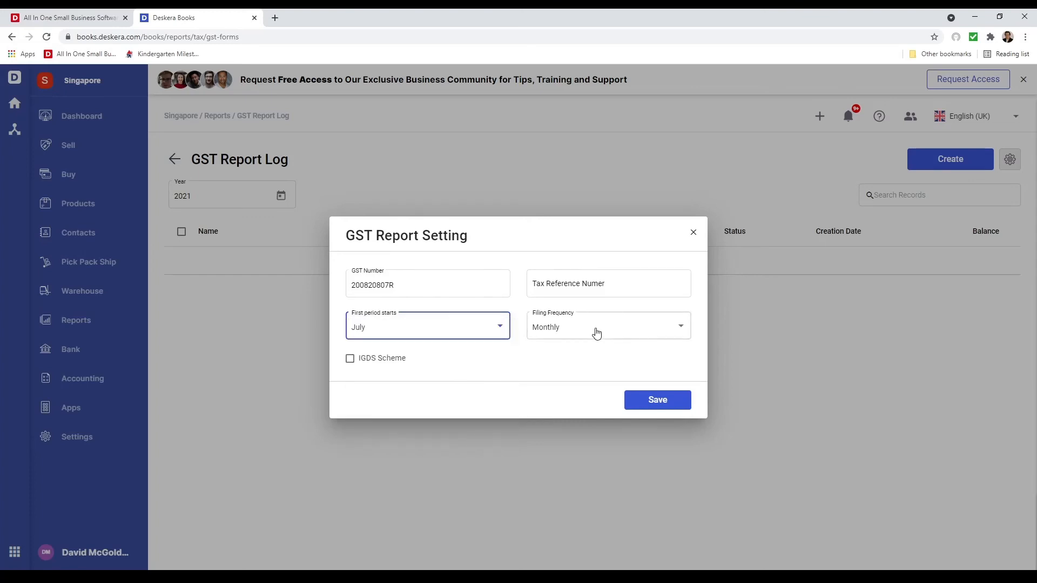
pyautogui.click(596, 333)
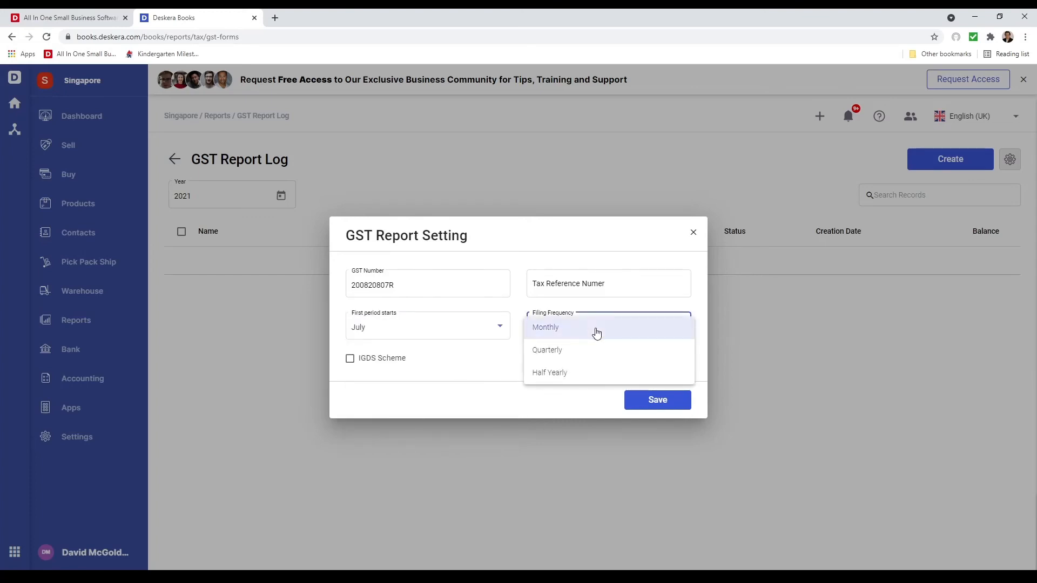
pyautogui.click(597, 333)
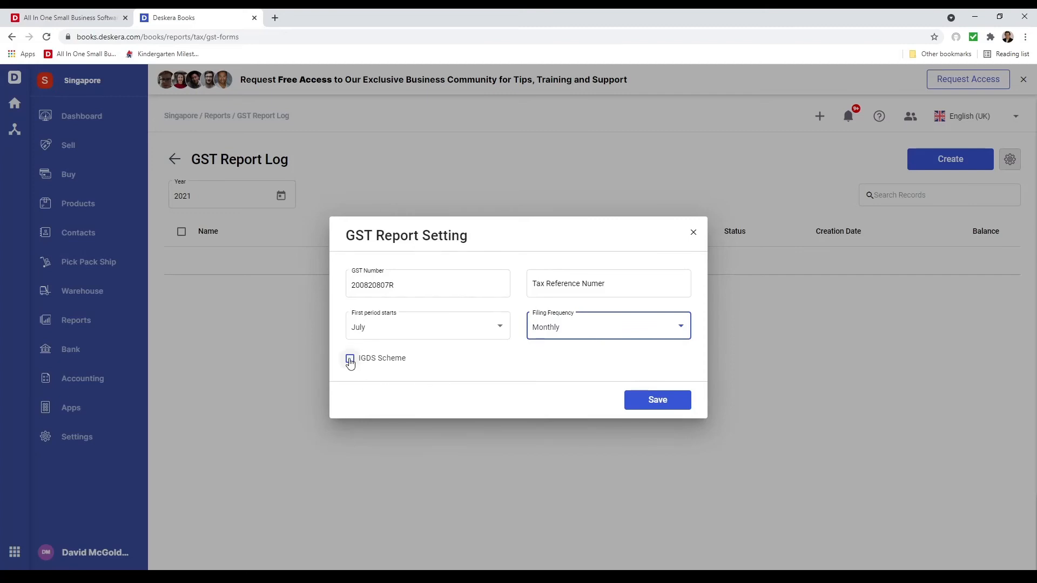
pyautogui.click(665, 404)
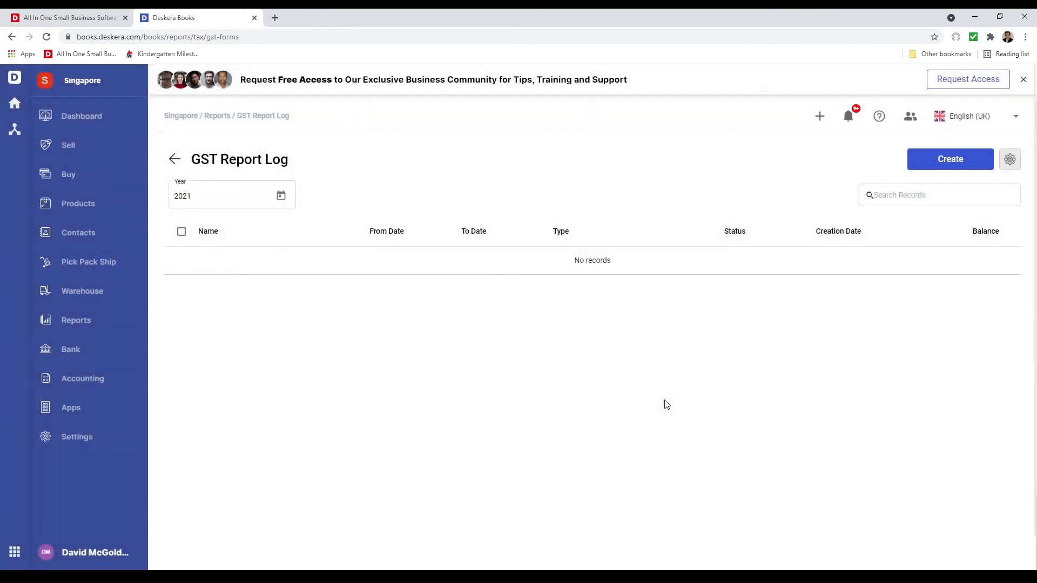
# Create a GST Form 5 report for the July period of 2021
pyautogui.click(966, 157)
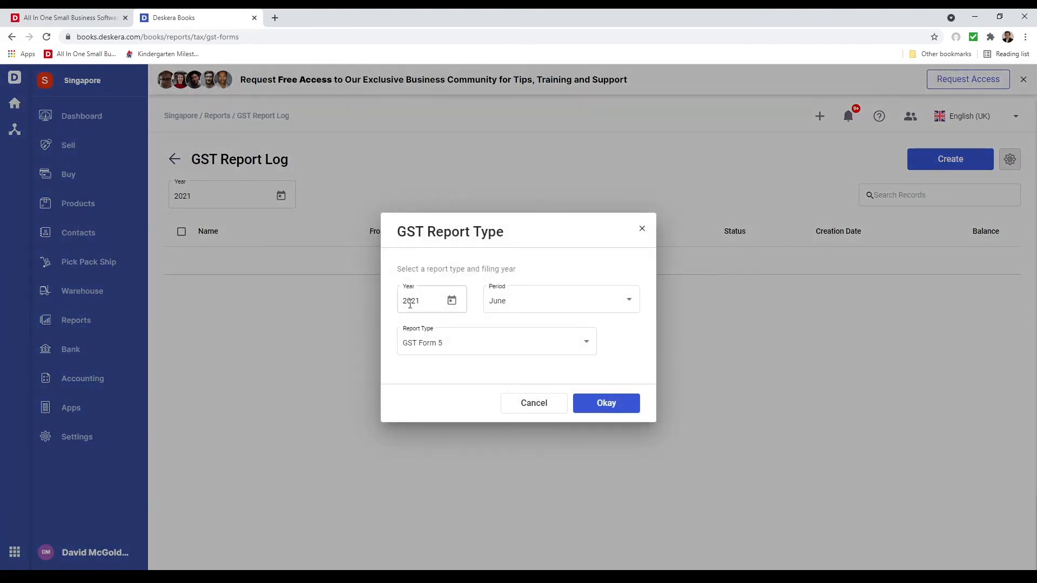
pyautogui.click(509, 300)
pyautogui.click(511, 322)
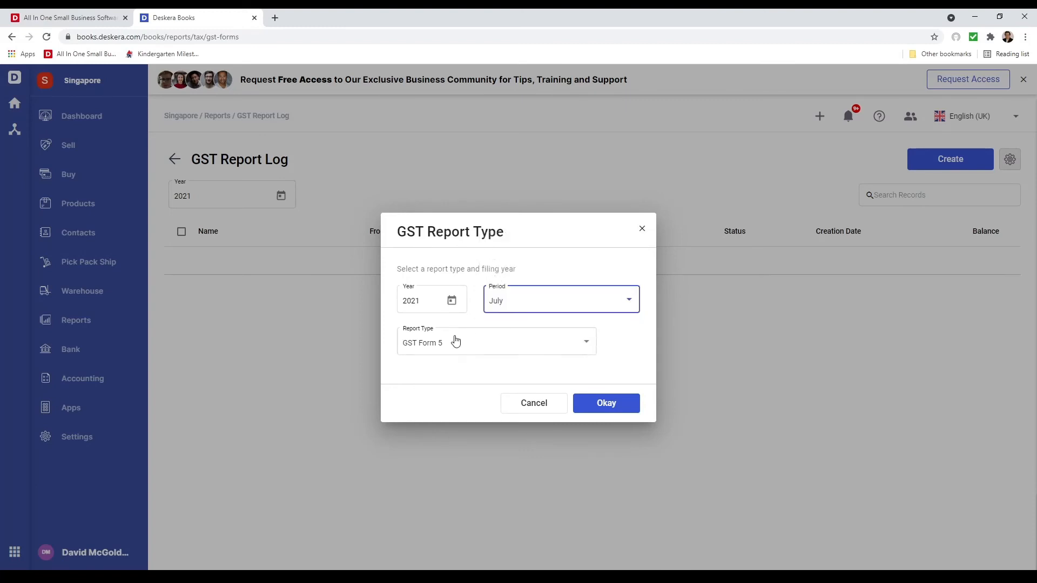
pyautogui.click(465, 343)
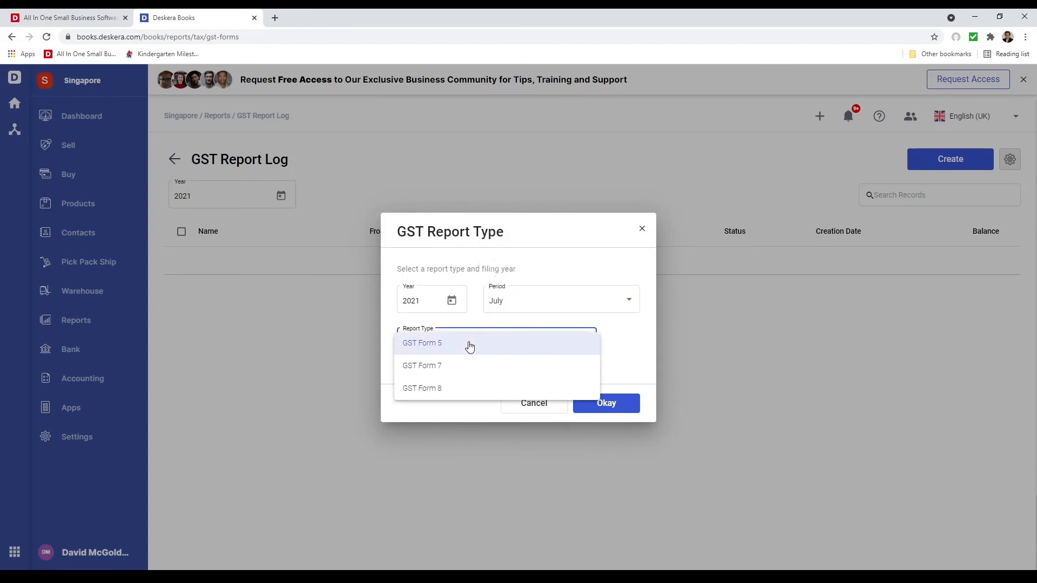
pyautogui.click(469, 346)
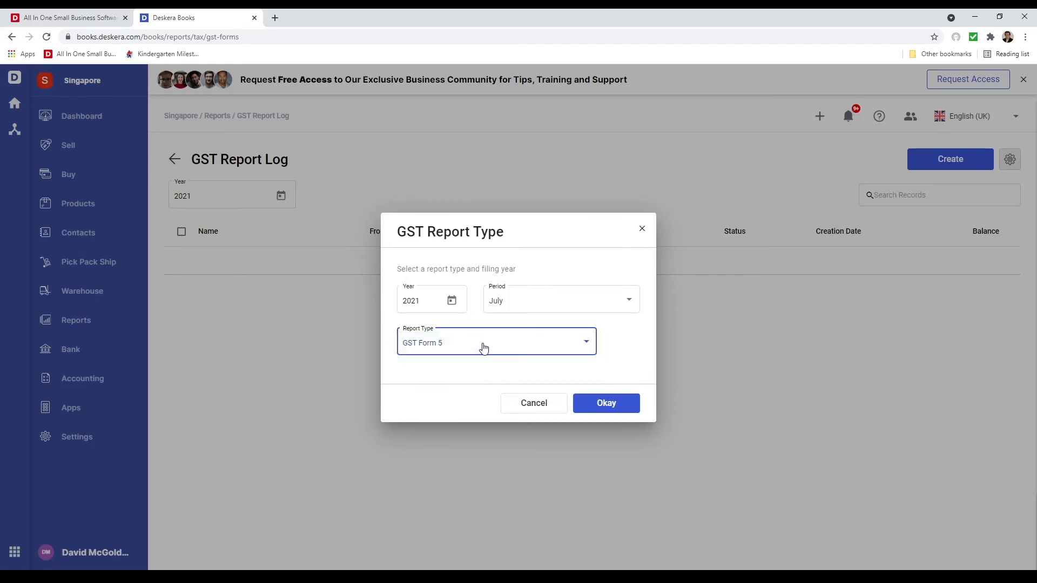
pyautogui.click(618, 412)
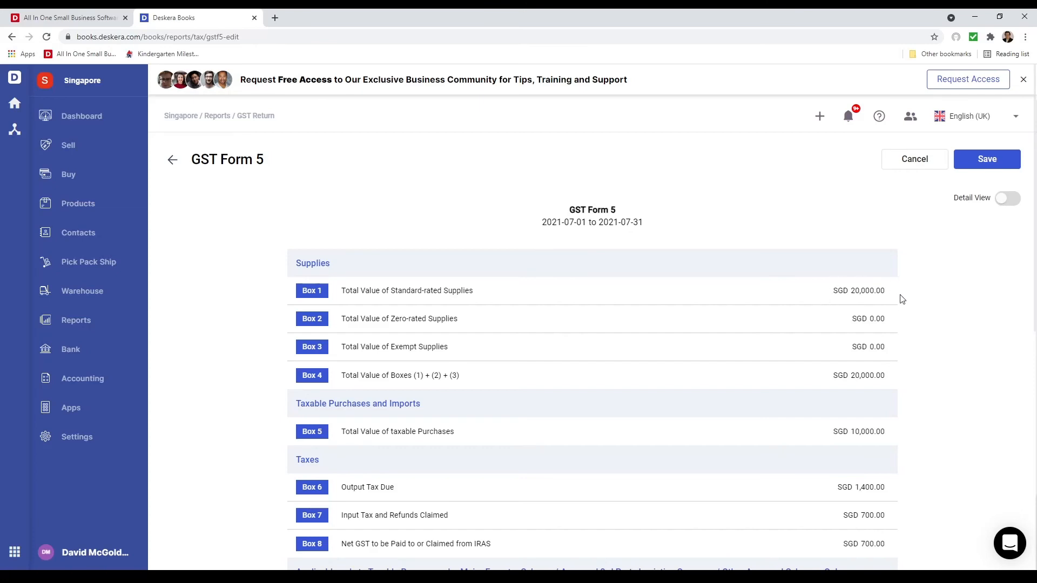
# Try answering Yes to the tourist GST refund claim in Box 10, and switch the answer back to No
pyautogui.scroll(-3, 764, 417)
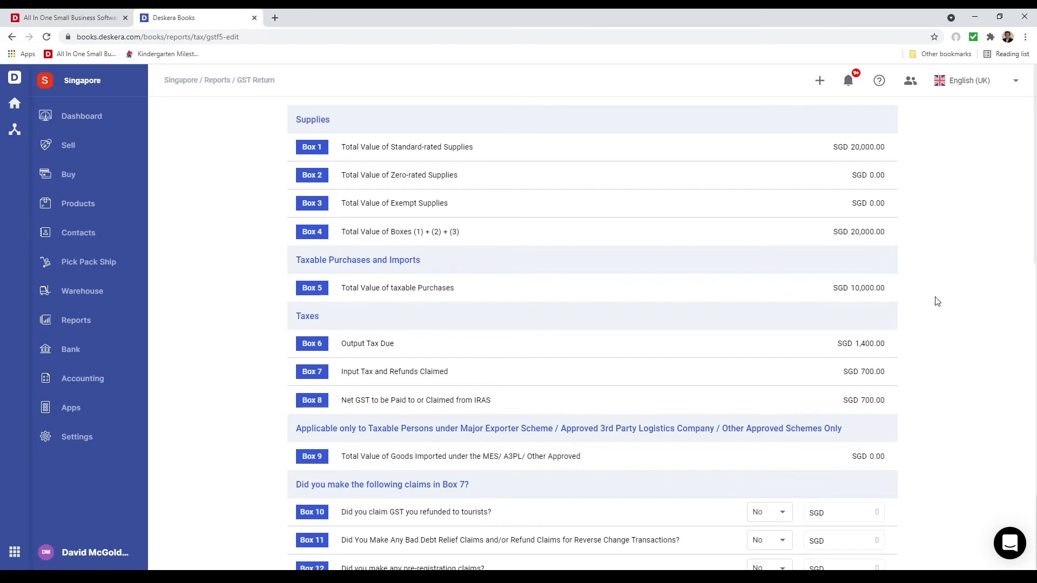
pyautogui.scroll(-1, 675, 448)
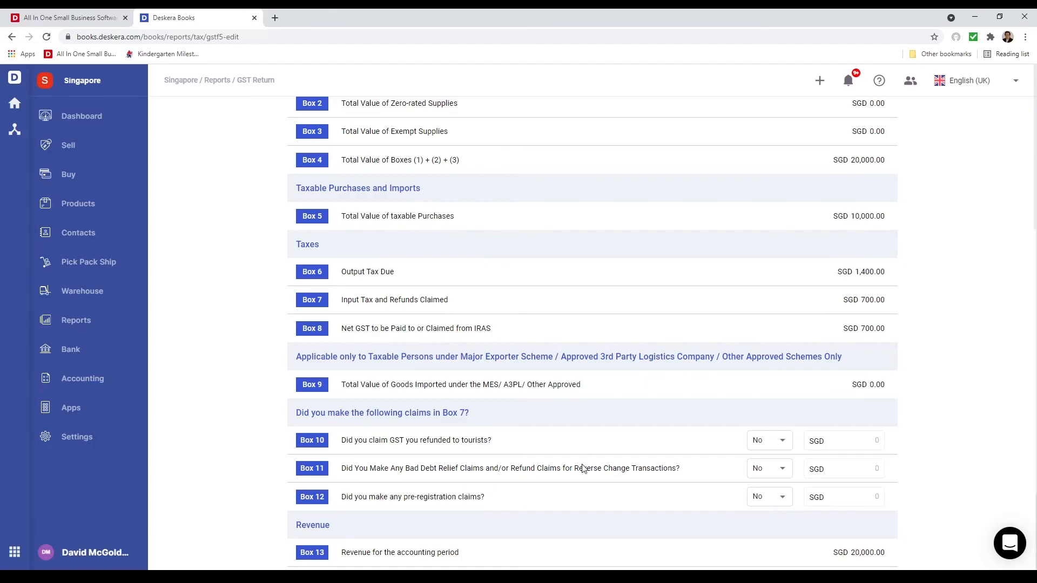
pyautogui.scroll(-4, 589, 480)
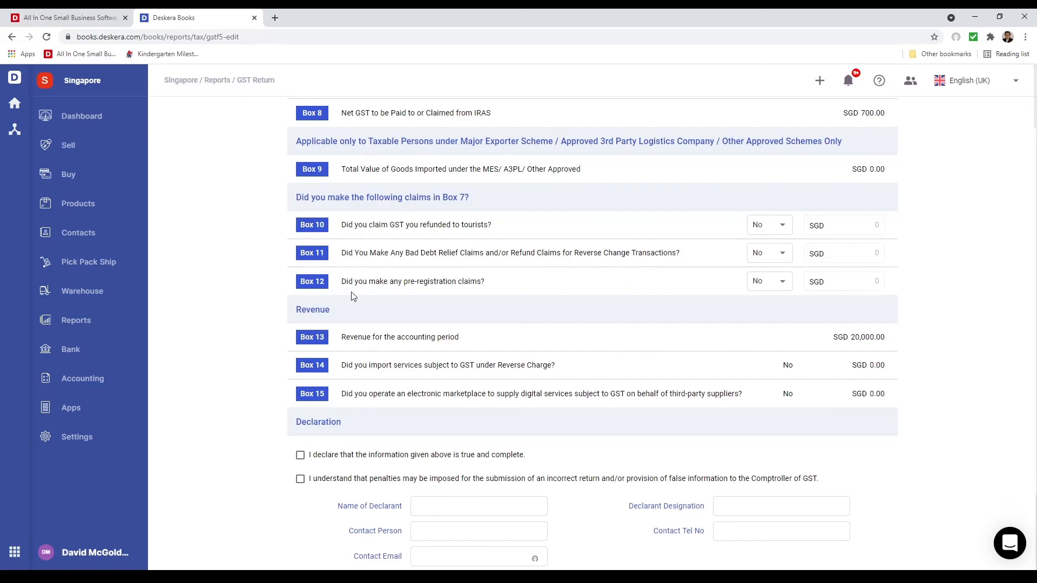
pyautogui.click(783, 229)
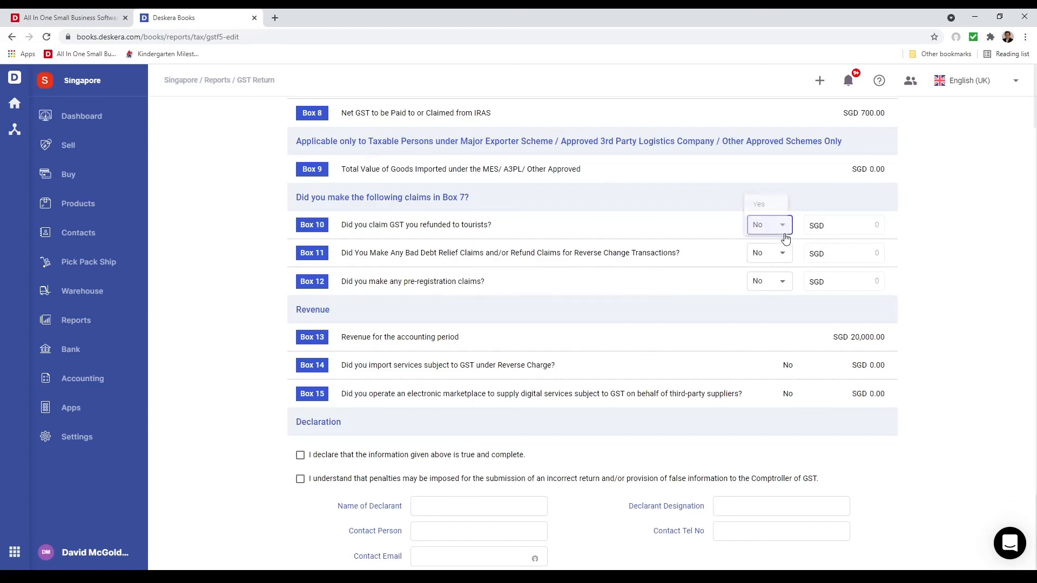
pyautogui.click(767, 203)
pyautogui.click(872, 223)
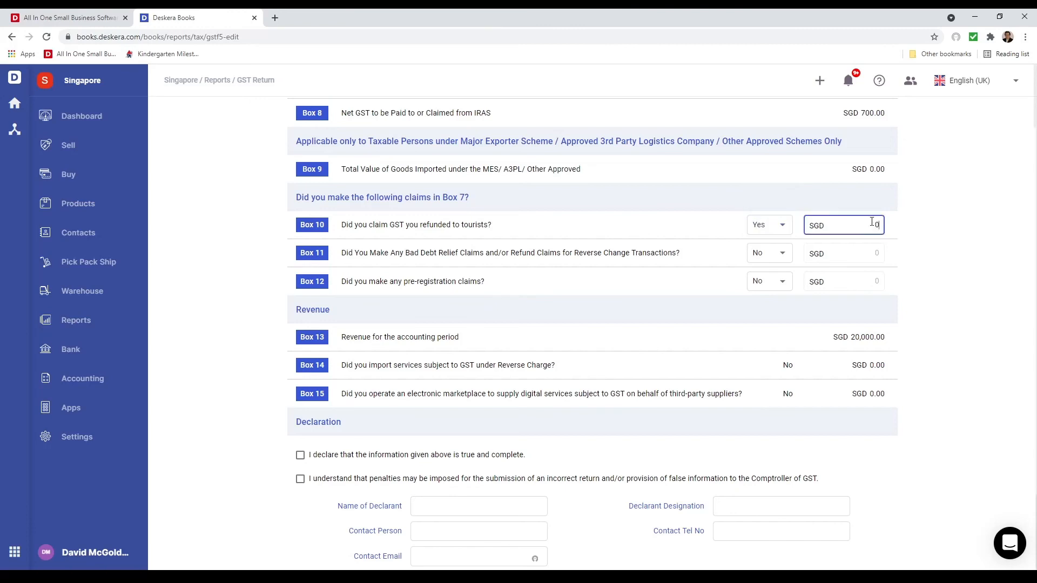
pyautogui.click(766, 224)
pyautogui.click(758, 252)
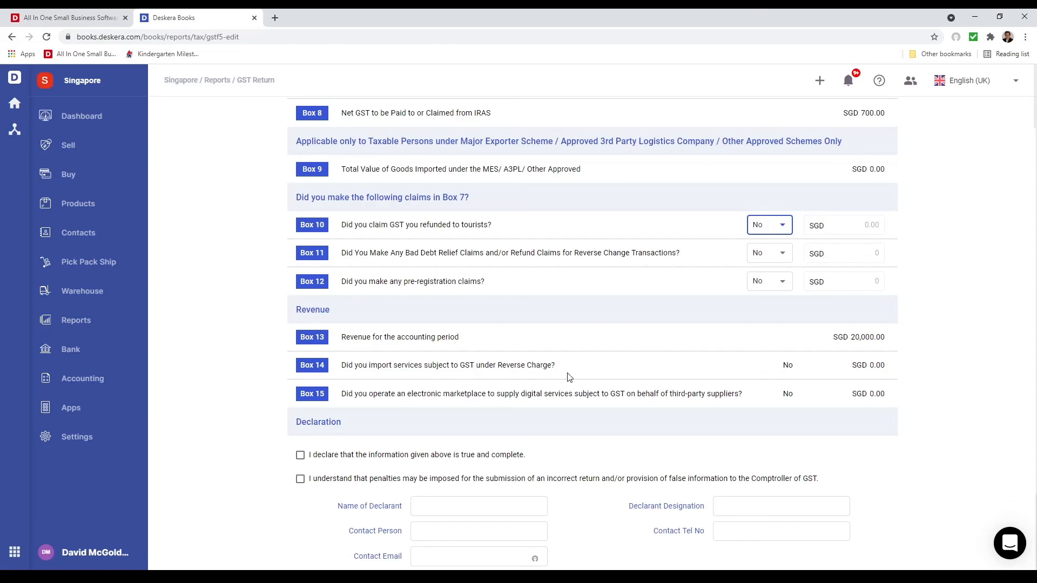
# Tick both declaration statements and go to the declarant designation and contact telephone fields
pyautogui.click(796, 369)
pyautogui.scroll(-1, 559, 471)
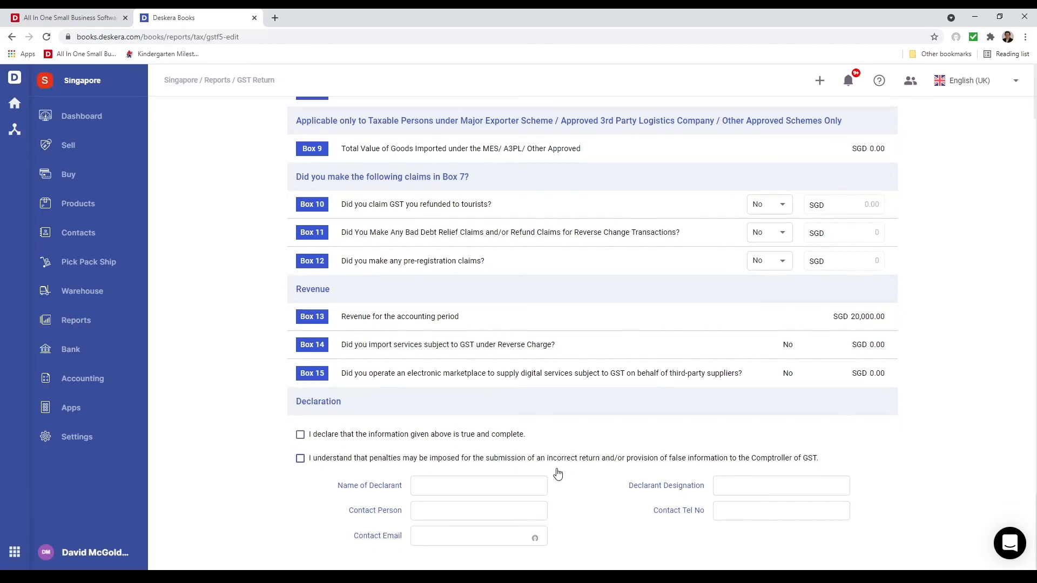
pyautogui.click(300, 434)
pyautogui.click(300, 458)
pyautogui.click(736, 485)
pyautogui.click(750, 511)
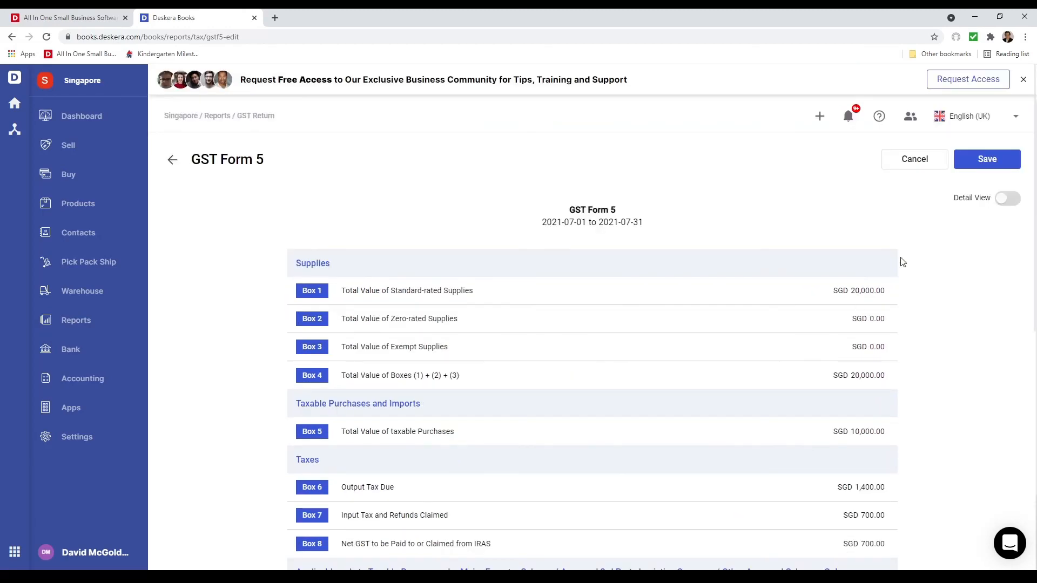
# Show GST Form 5 in detail view and examine the transactions behind Box 1, Box 5 and Box 6
pyautogui.click(1004, 199)
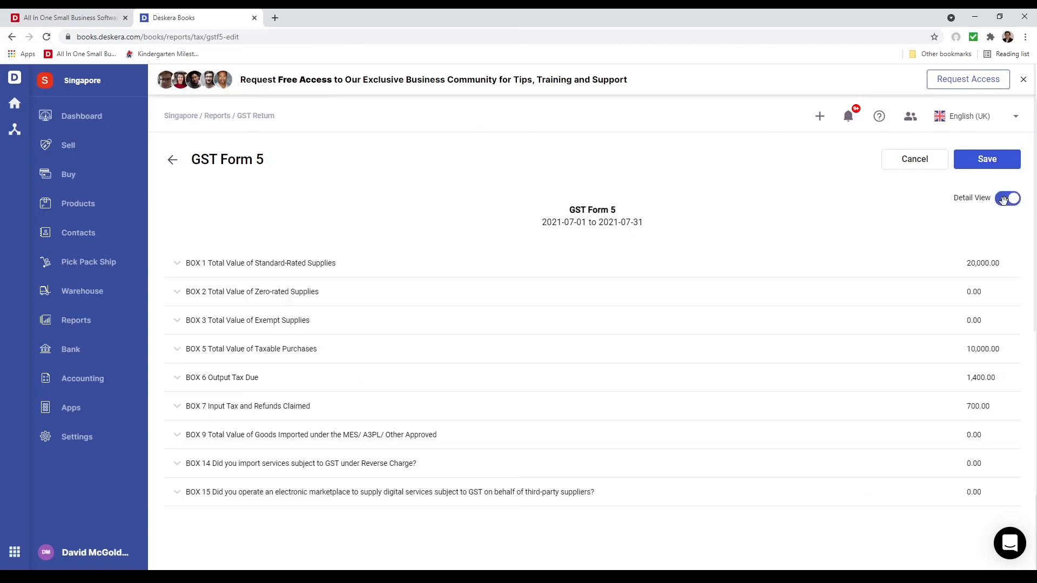
pyautogui.click(855, 273)
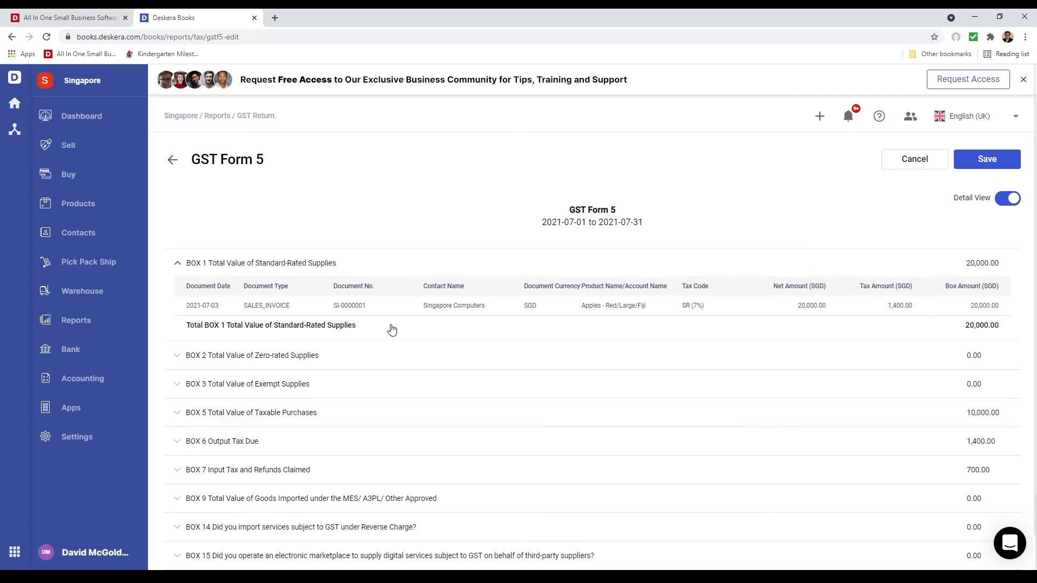
pyautogui.scroll(-1, 494, 521)
pyautogui.click(398, 375)
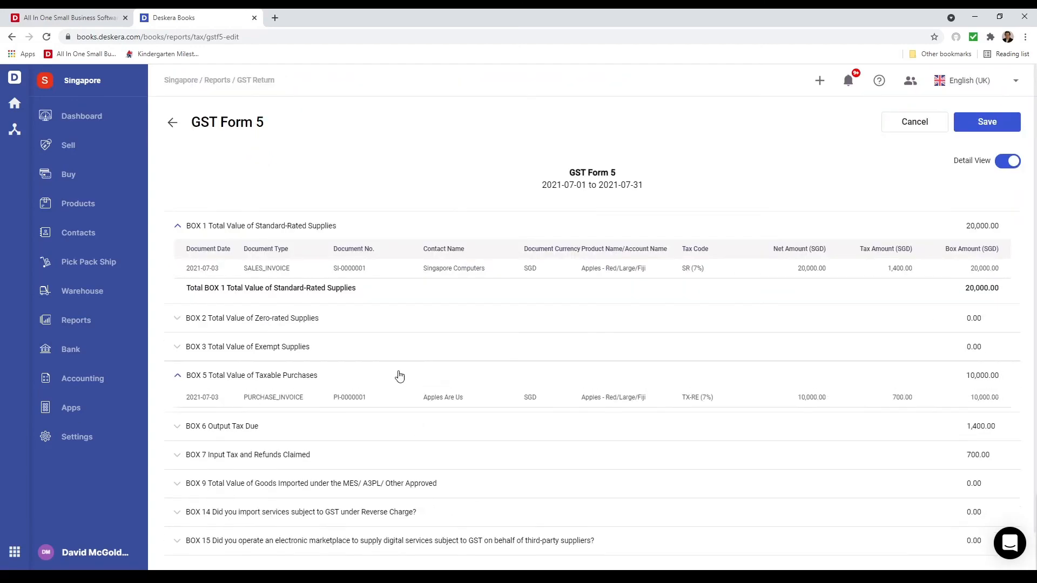
pyautogui.scroll(-1, 436, 432)
pyautogui.click(437, 427)
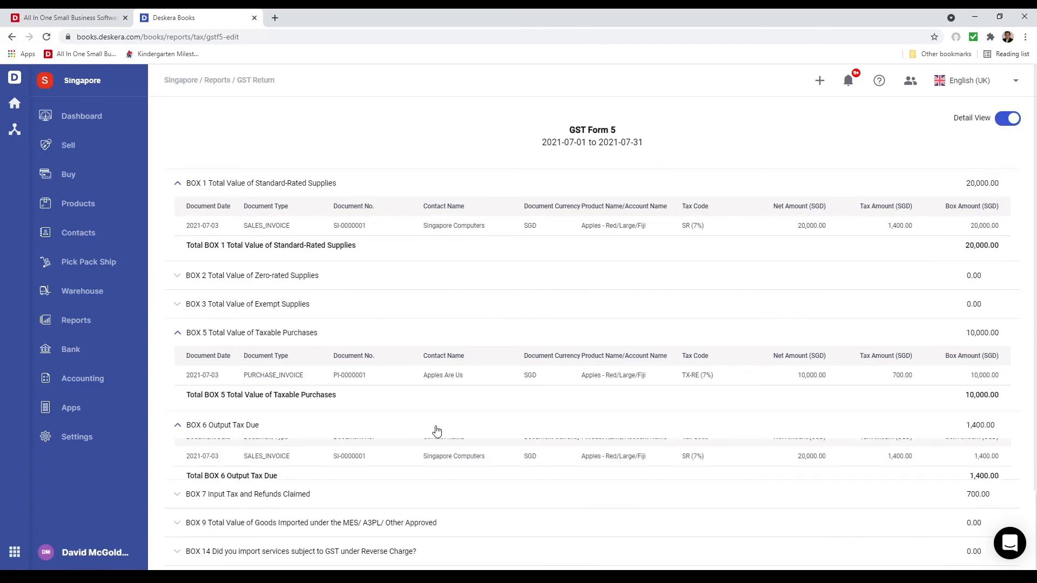
pyautogui.scroll(-2, 439, 437)
# Save the GST Form 5 report under the name GSTF5 01 Jul - 31 Jul 2021
pyautogui.scroll(3, 702, 400)
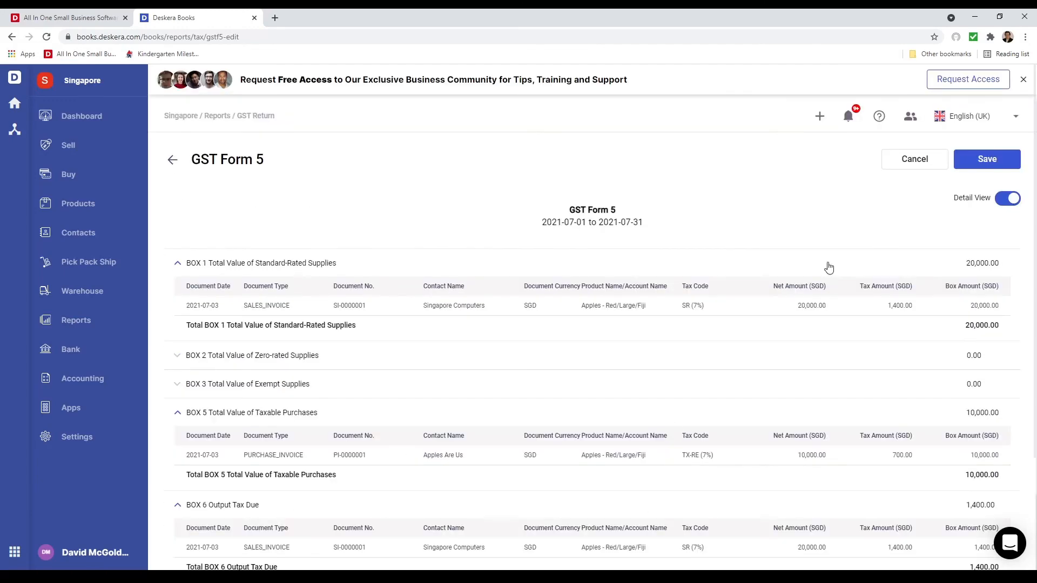
pyautogui.click(984, 159)
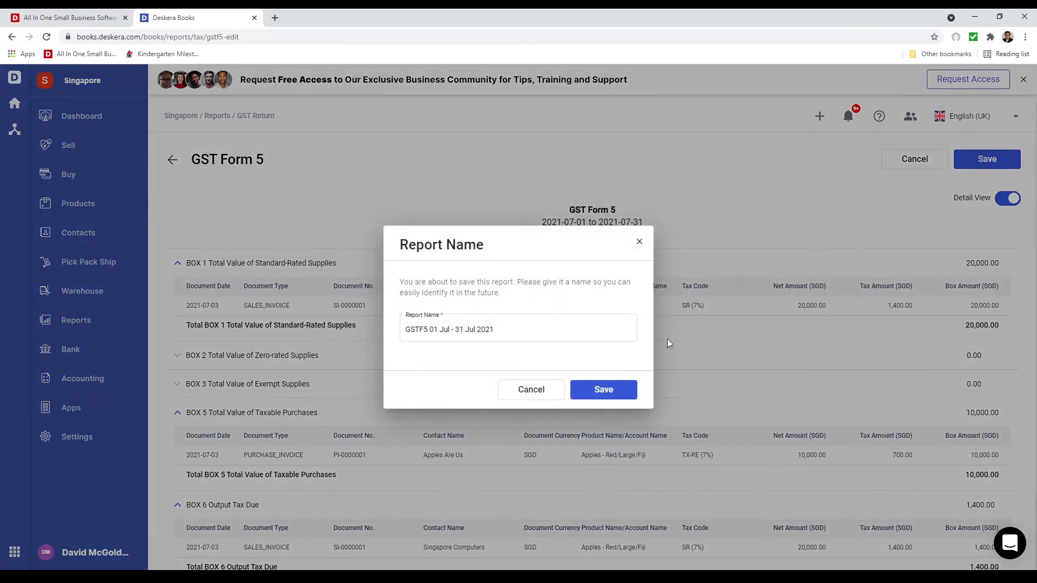
pyautogui.click(615, 390)
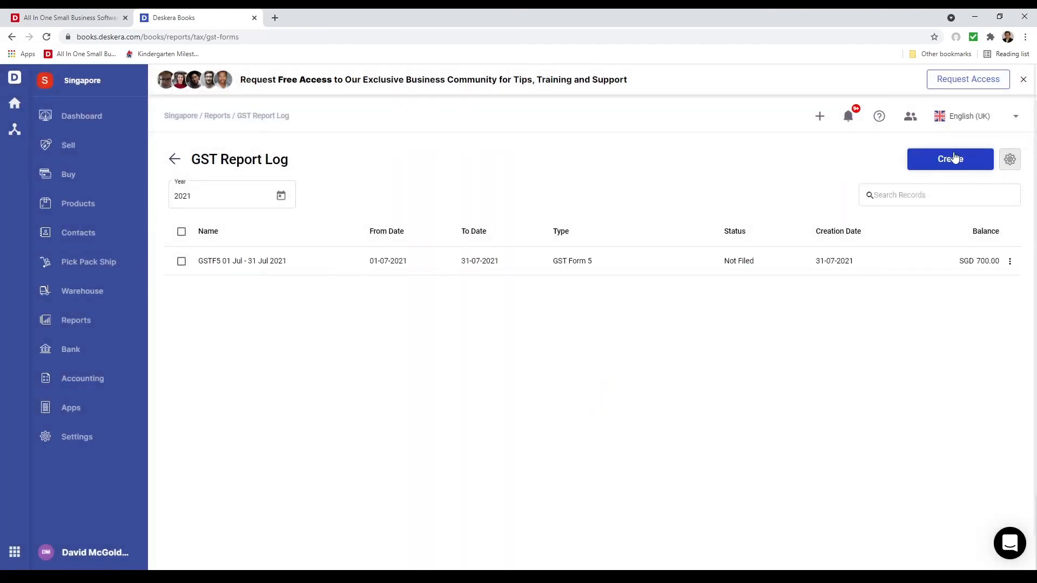
# Generate a GST Form 7 for June 2021, review its boxes and declaration section, and leave it without saving
pyautogui.click(955, 158)
pyautogui.click(558, 342)
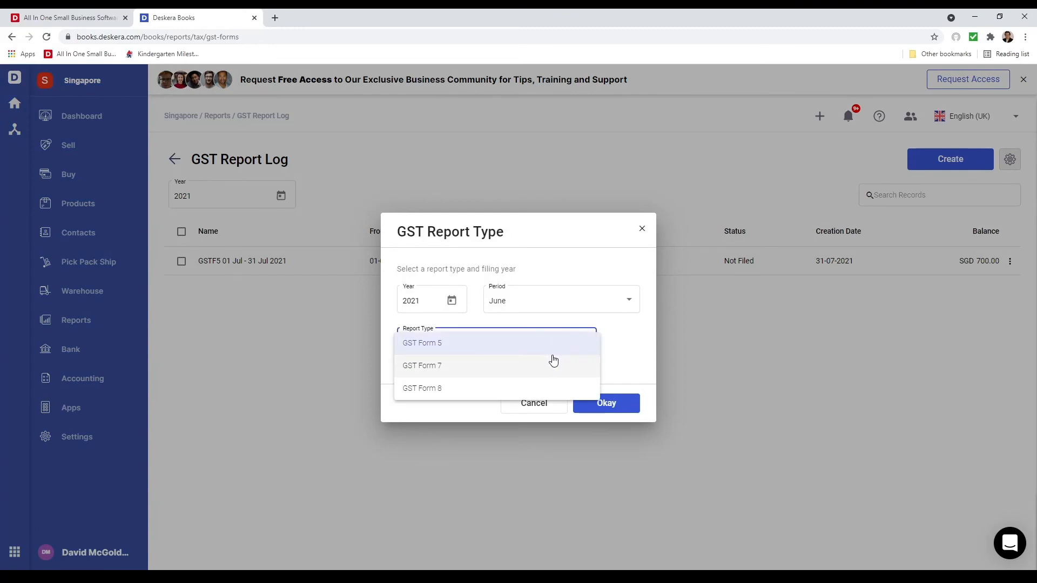
pyautogui.click(554, 363)
pyautogui.click(612, 404)
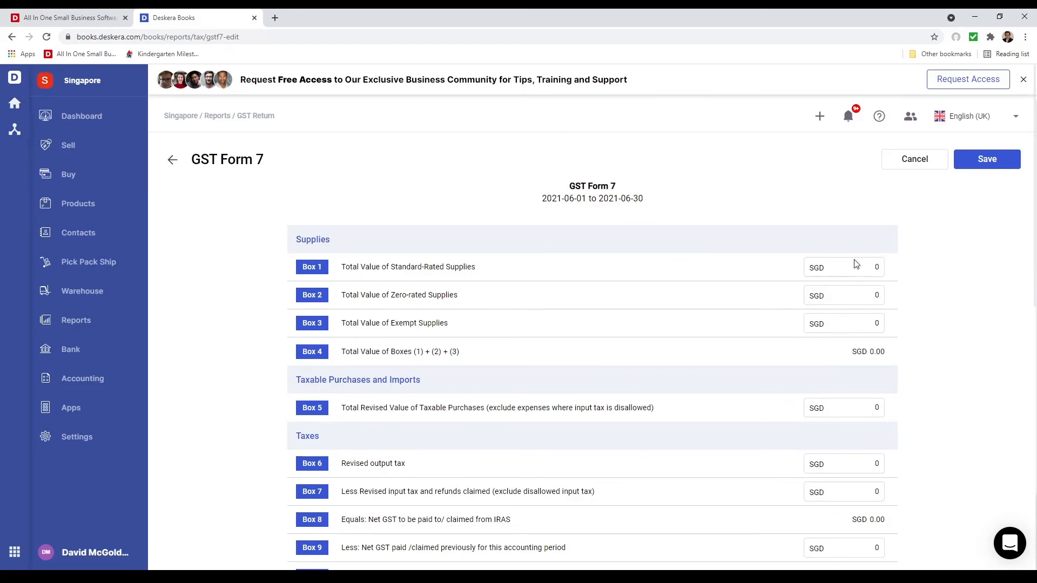
pyautogui.scroll(-10, 898, 285)
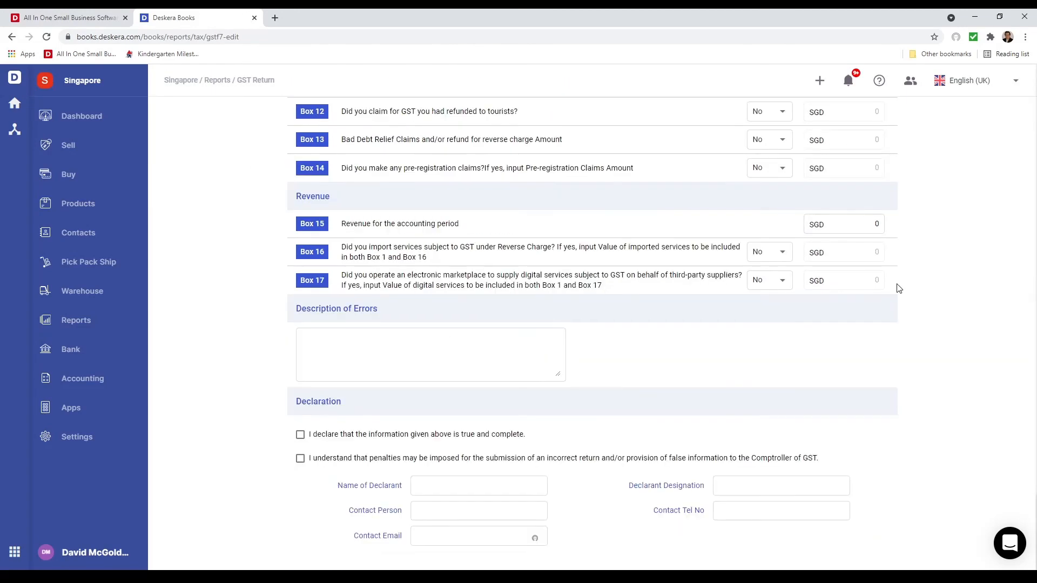
pyautogui.scroll(10, 896, 286)
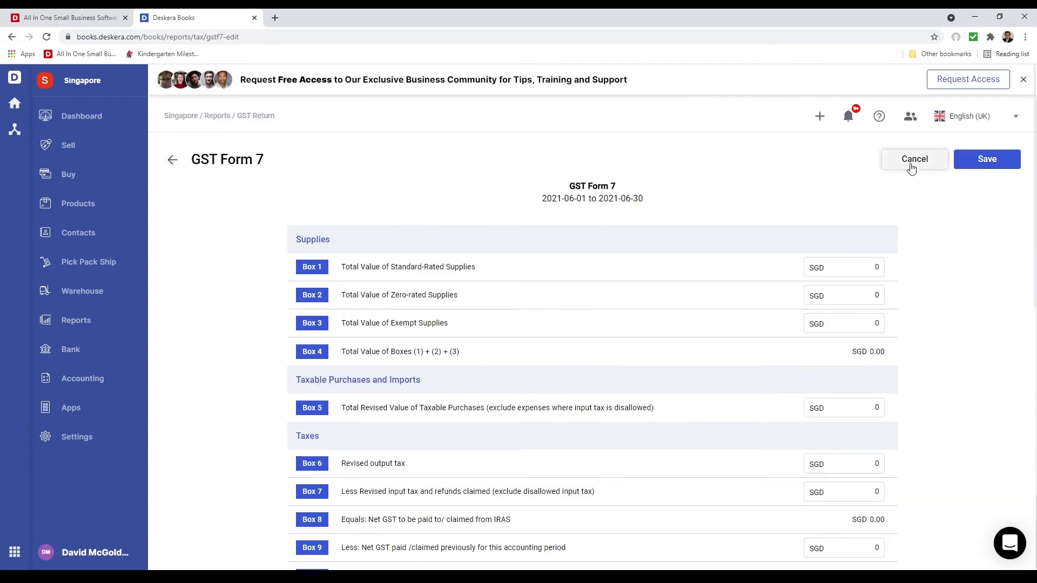
pyautogui.click(912, 163)
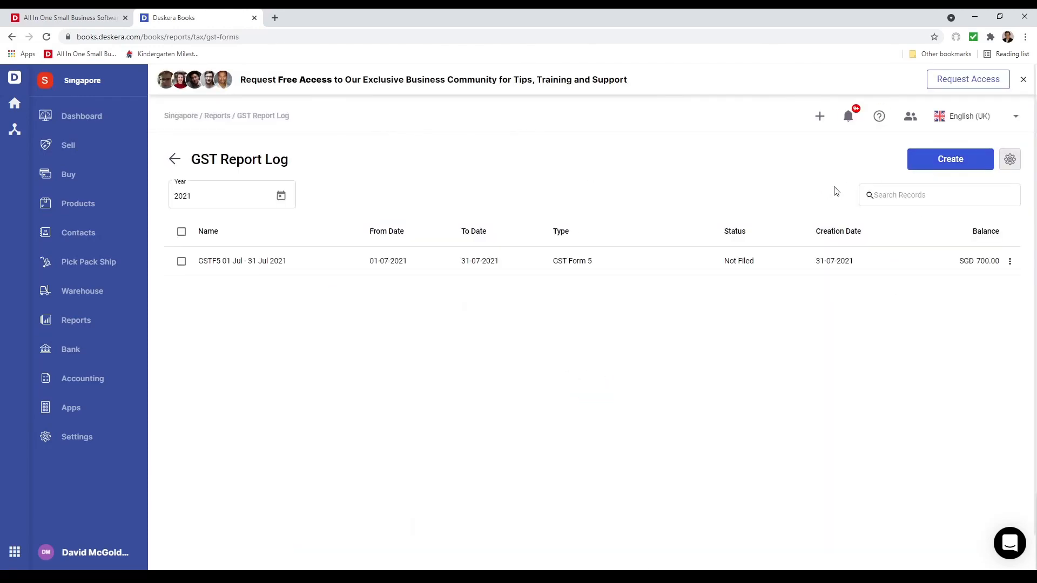
# Generate a GST Form 8 for June 2021, look through its supplies, purchases, taxes and claims boxes, and leave it unsaved
pyautogui.click(940, 160)
pyautogui.click(530, 342)
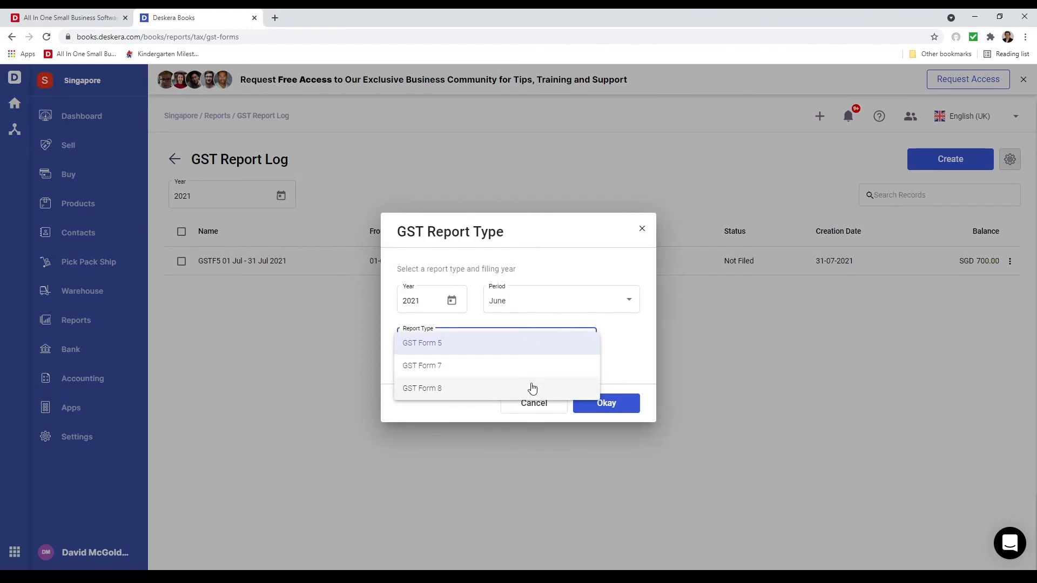
pyautogui.click(532, 388)
pyautogui.click(615, 404)
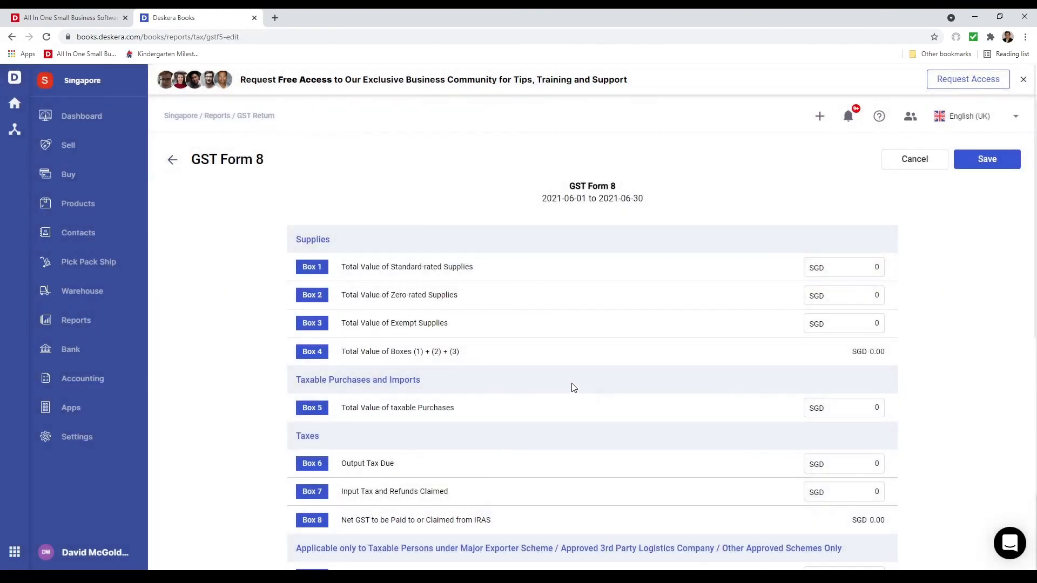
pyautogui.scroll(-7, 588, 391)
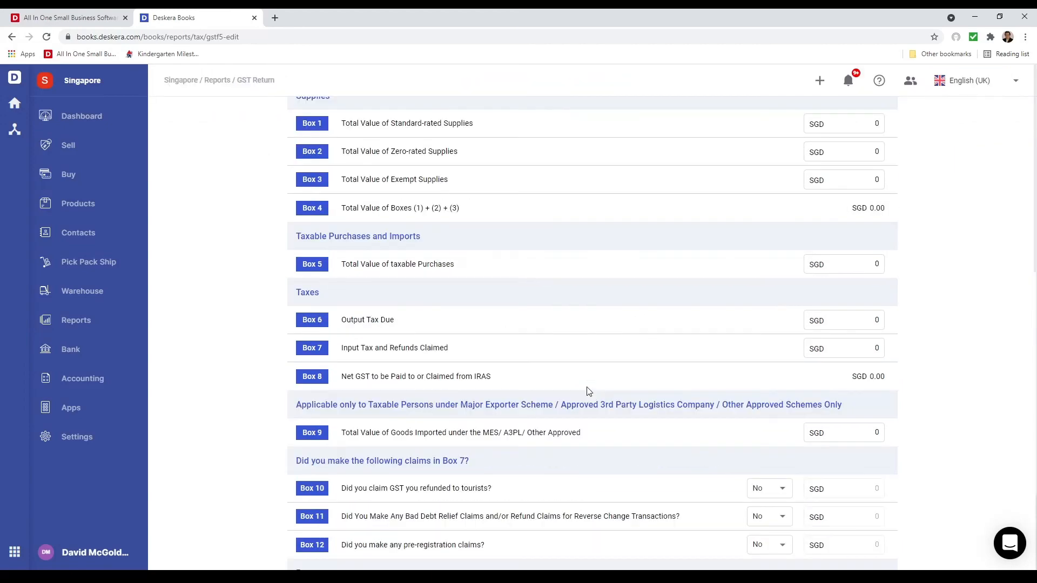
pyautogui.scroll(7, 783, 418)
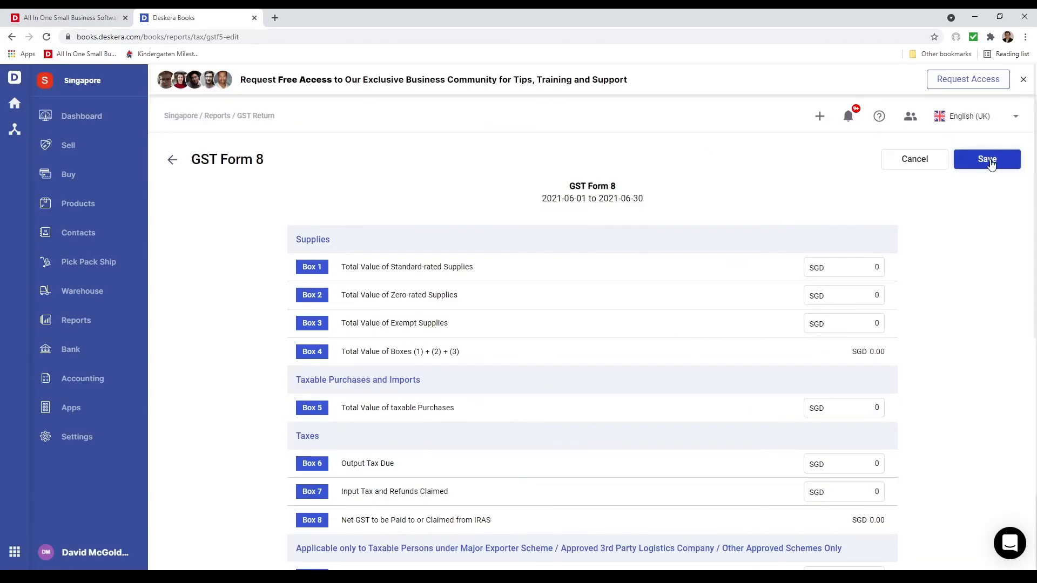
pyautogui.click(890, 167)
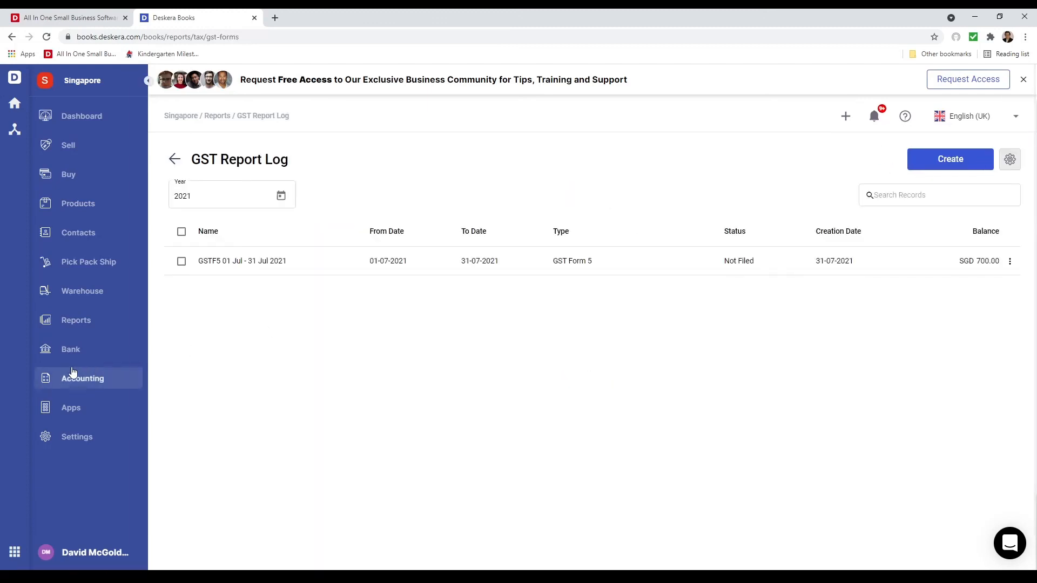
# View the IRAS Audit File export options for the IAF XML file, check the start date choices, and close them without exporting
pyautogui.click(91, 325)
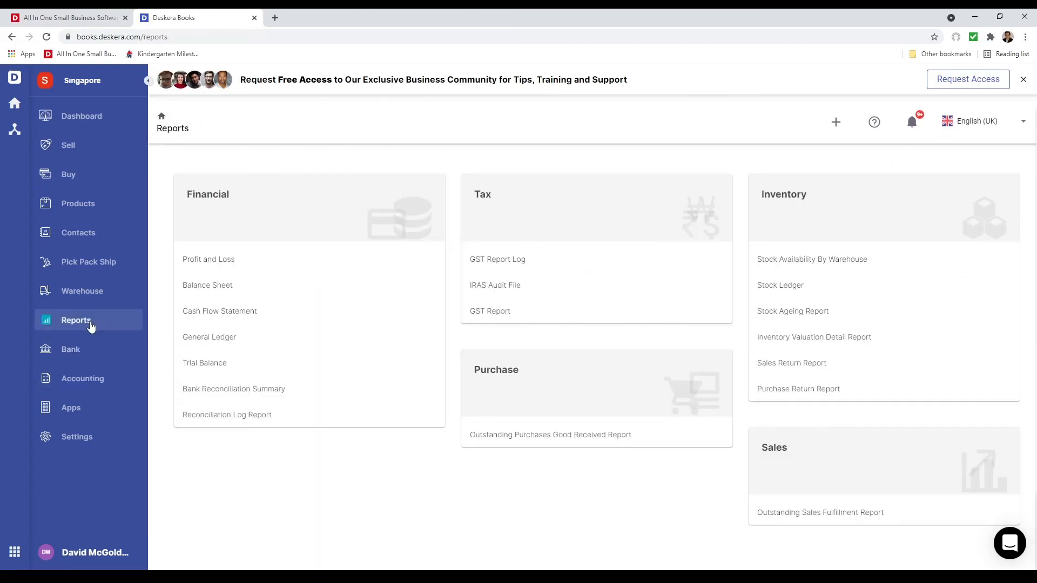
pyautogui.click(539, 294)
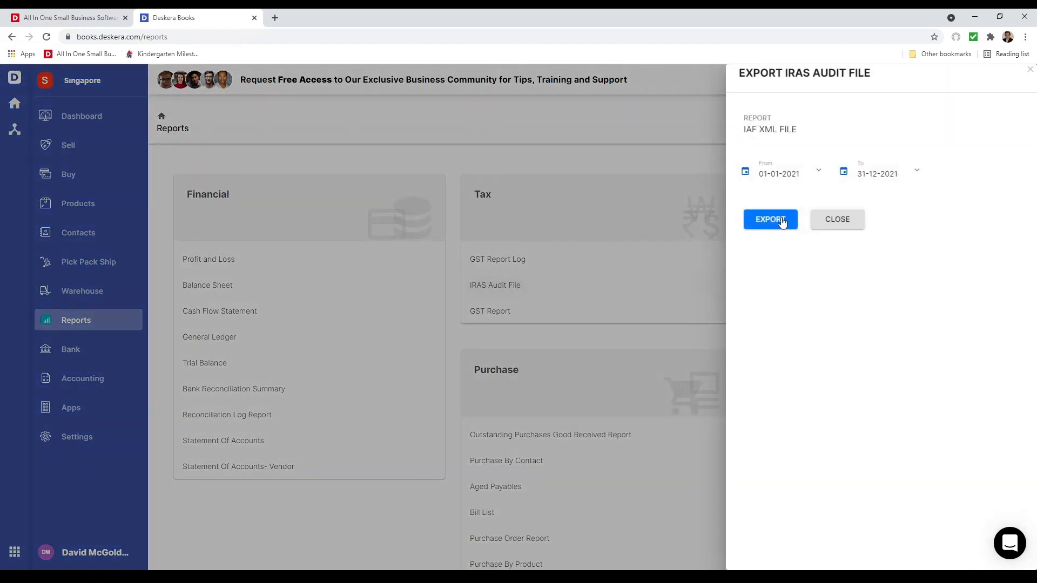
pyautogui.click(818, 174)
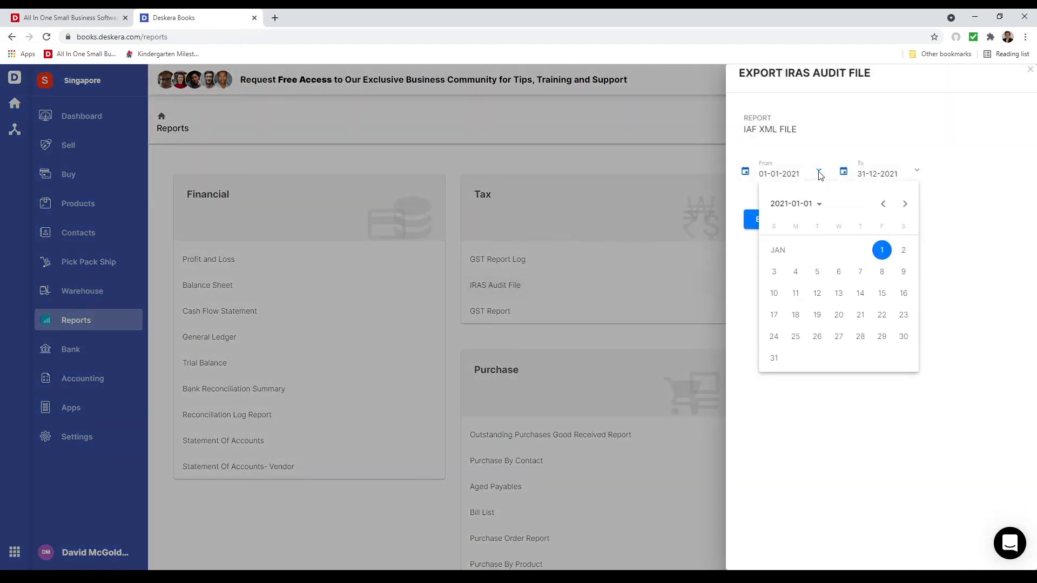
pyautogui.click(1016, 208)
pyautogui.click(838, 218)
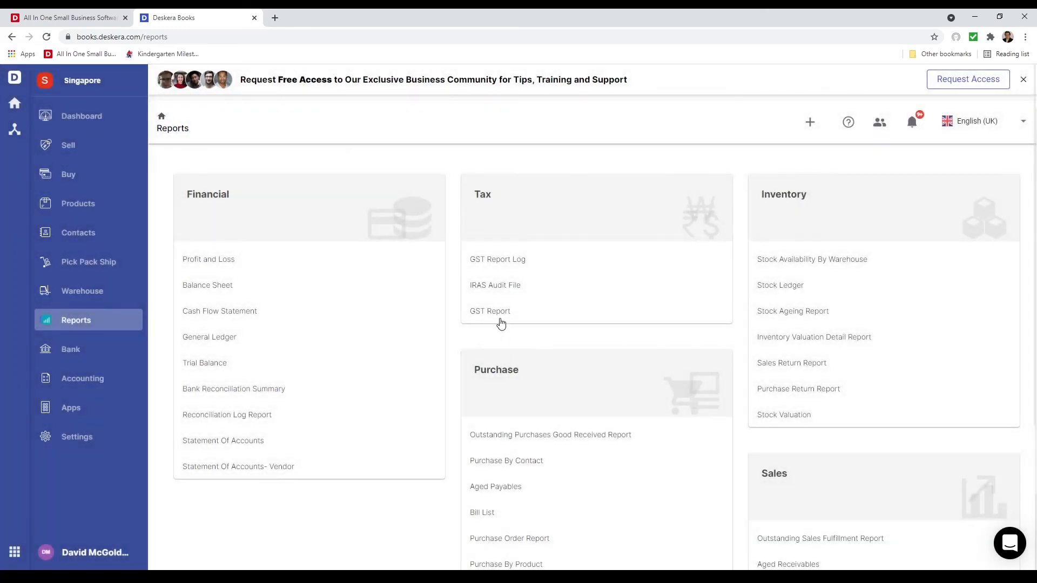
# Open the GST Report and show the transaction details behind the SR (7%) line under Sales and Deposit with GST
pyautogui.click(498, 314)
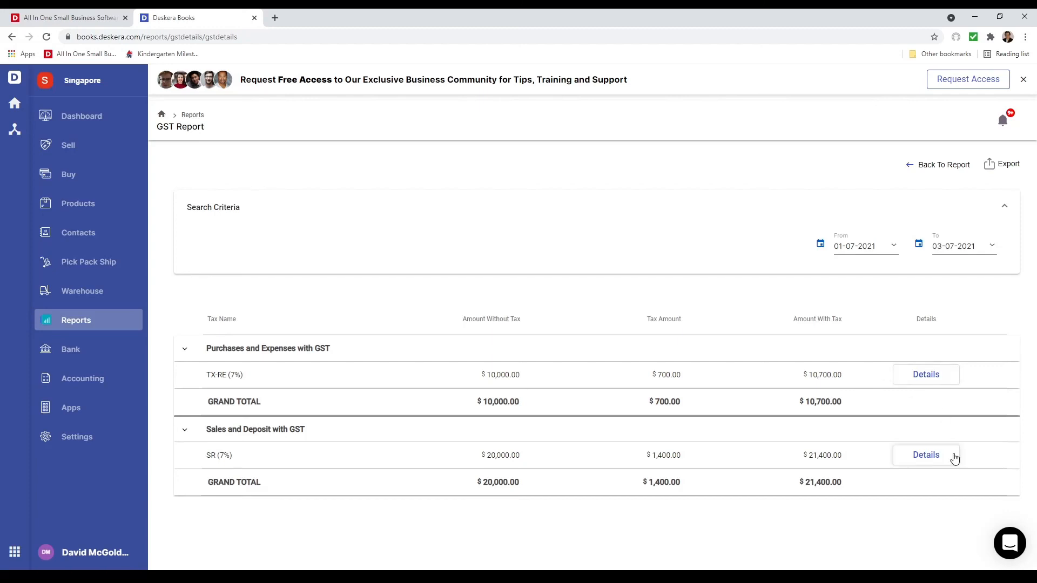
pyautogui.click(937, 458)
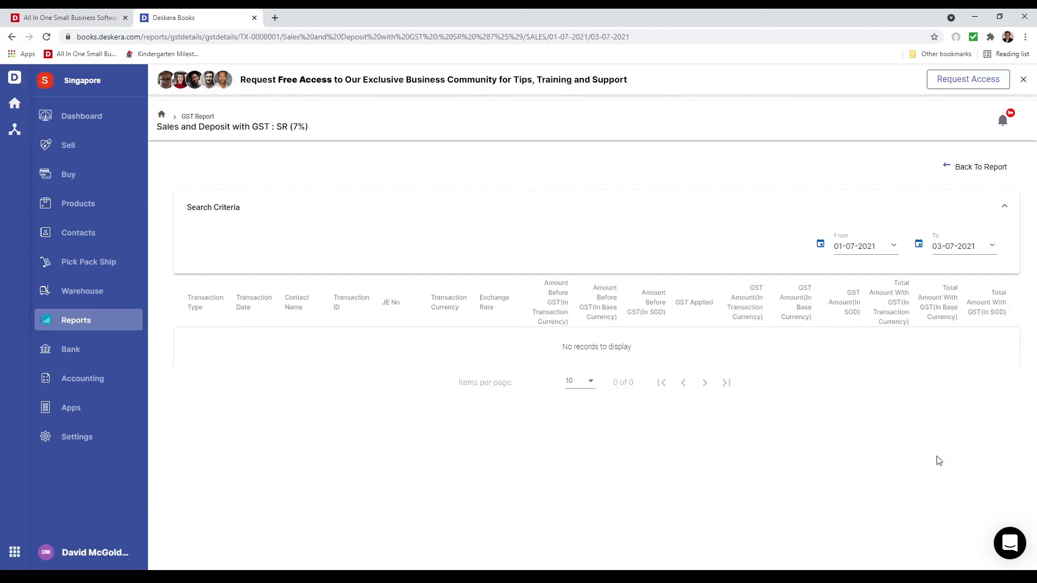